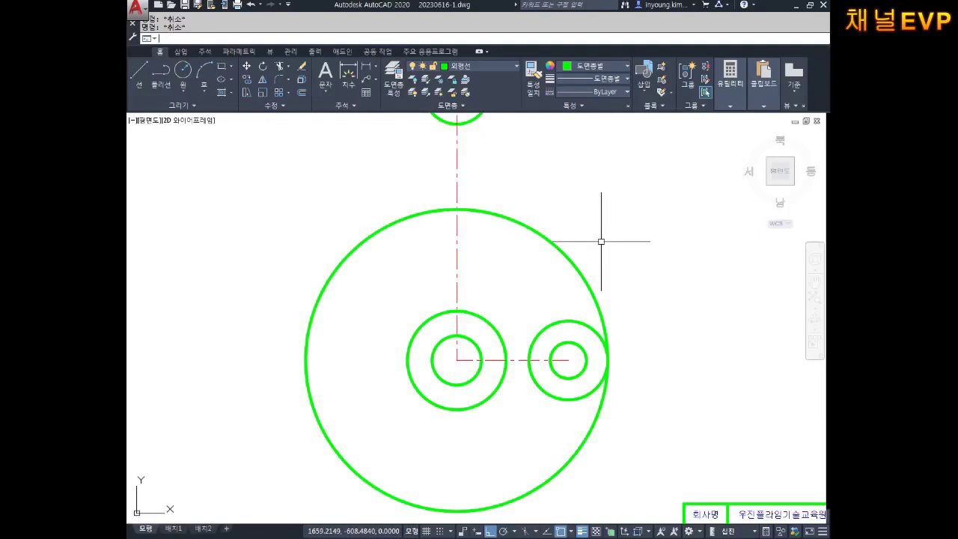
- Draw a radius-75 circle tangent to the left and right outer circles using the Ttr option
{"action": "type", "text": "c"}
{"action": "key", "text": "Return"}
{"action": "type", "text": "t"}
{"action": "key", "text": "Return"}
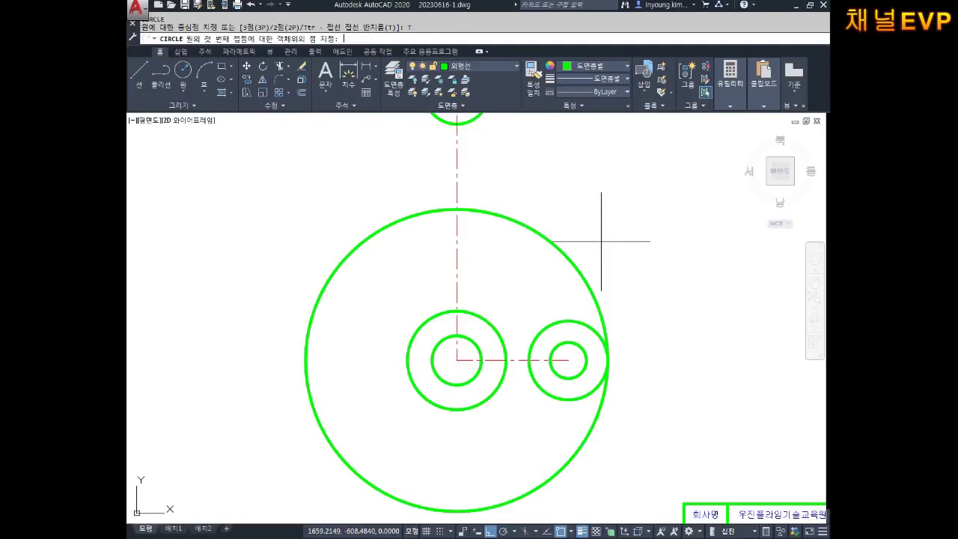
{"action": "scroll", "coordinate": [592, 278], "scroll_direction": "up", "scroll_amount": 1}
{"action": "scroll", "coordinate": [569, 301], "scroll_direction": "up", "scroll_amount": 1}
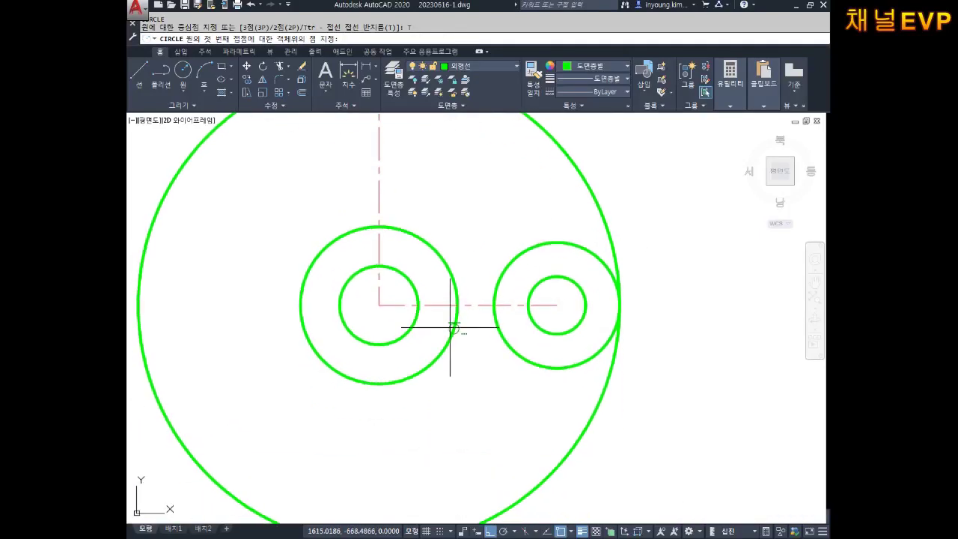
{"action": "left_click", "coordinate": [334, 377]}
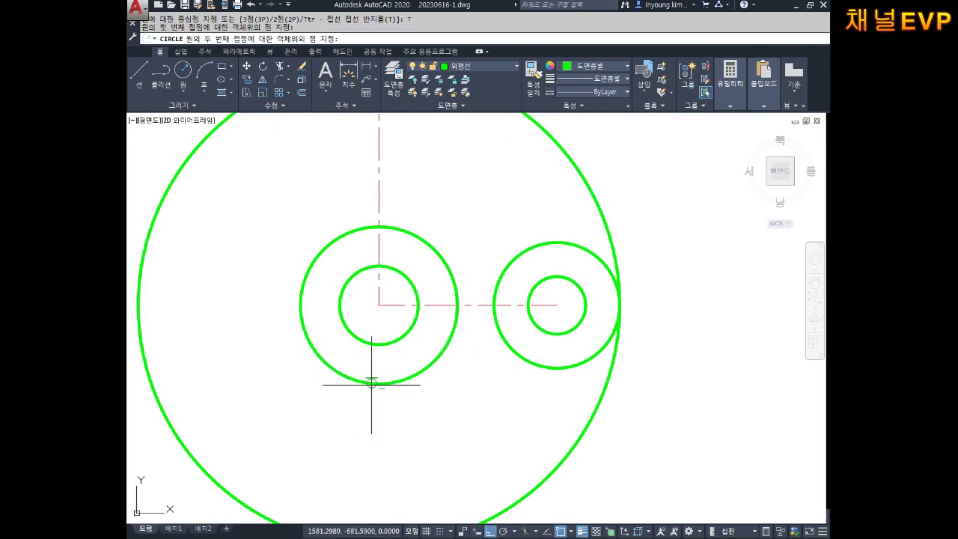
{"action": "left_click", "coordinate": [602, 349]}
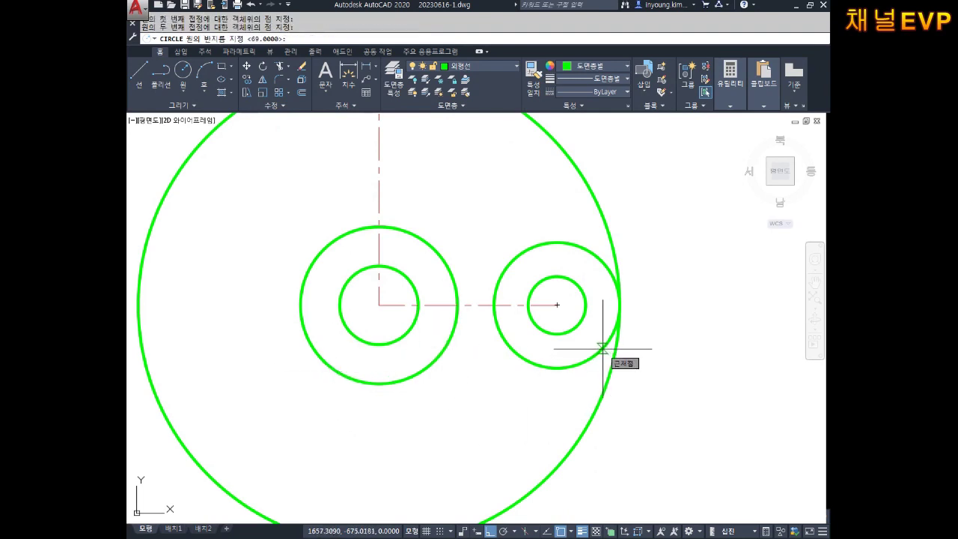
{"action": "type", "text": "75"}
{"action": "key", "text": "Return"}
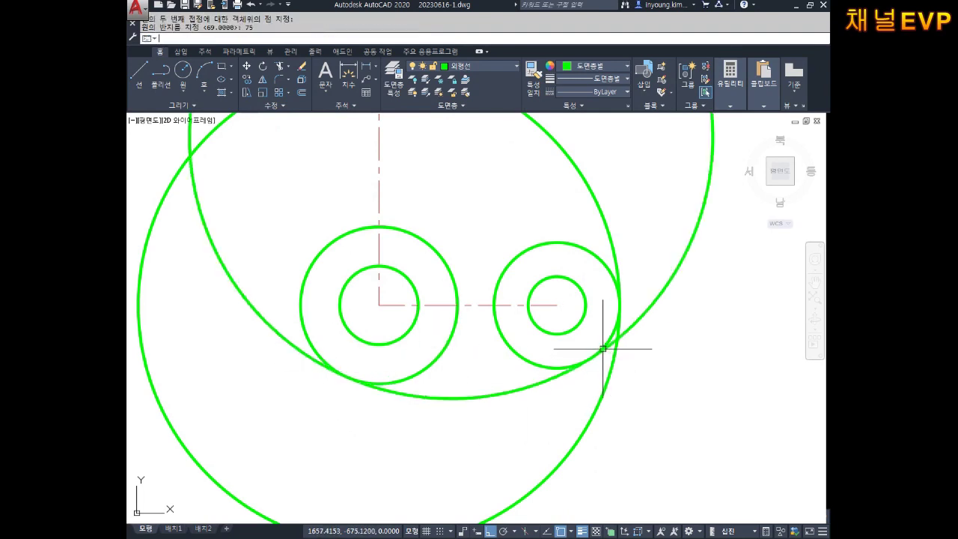
{"action": "middle_click_drag", "start_coordinate": [649, 295], "coordinate": [675, 300]}
{"action": "key", "text": "Escape"}
{"action": "key", "text": "Escape"}
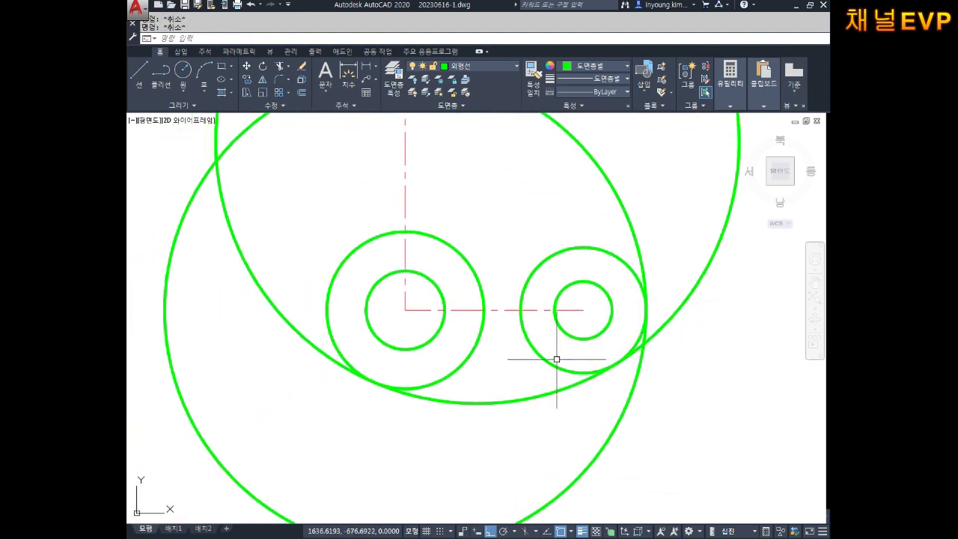
- Trim the radius-75 circle against both outer middle circles, keeping only its lower connecting arc
{"action": "type", "text": "tr"}
{"action": "key", "text": "Return"}
{"action": "left_click_drag", "start_coordinate": [460, 224], "coordinate": [439, 255]}
{"action": "left_click", "coordinate": [546, 261]}
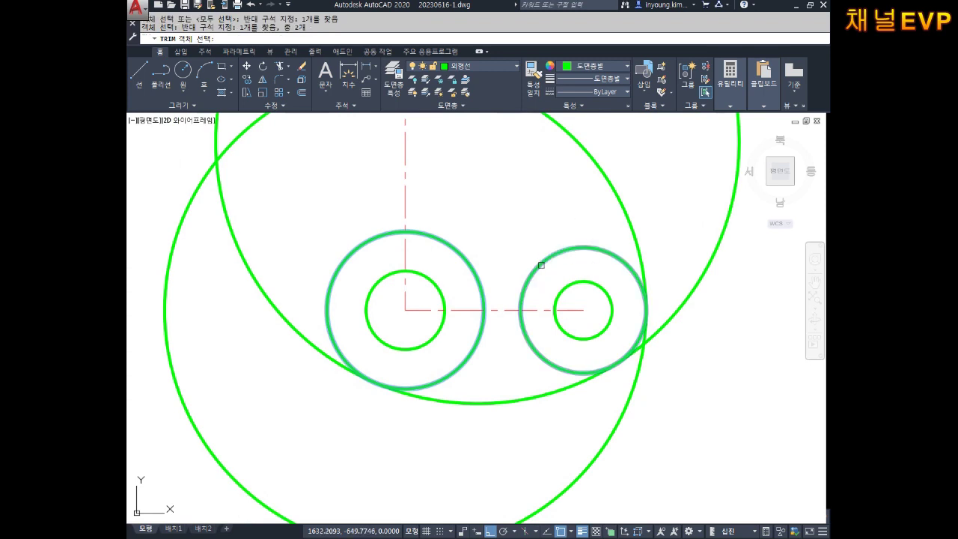
{"action": "key", "text": "Return"}
{"action": "scroll", "coordinate": [242, 347], "scroll_direction": "down", "scroll_amount": 4}
{"action": "scroll", "coordinate": [456, 229], "scroll_direction": "up", "scroll_amount": 3}
{"action": "mouse_move", "coordinate": [394, 273]}
{"action": "middle_mouse_down"}
{"action": "mouse_move", "coordinate": [460, 247]}
{"action": "mouse_move", "coordinate": [477, 283]}
{"action": "middle_mouse_up"}
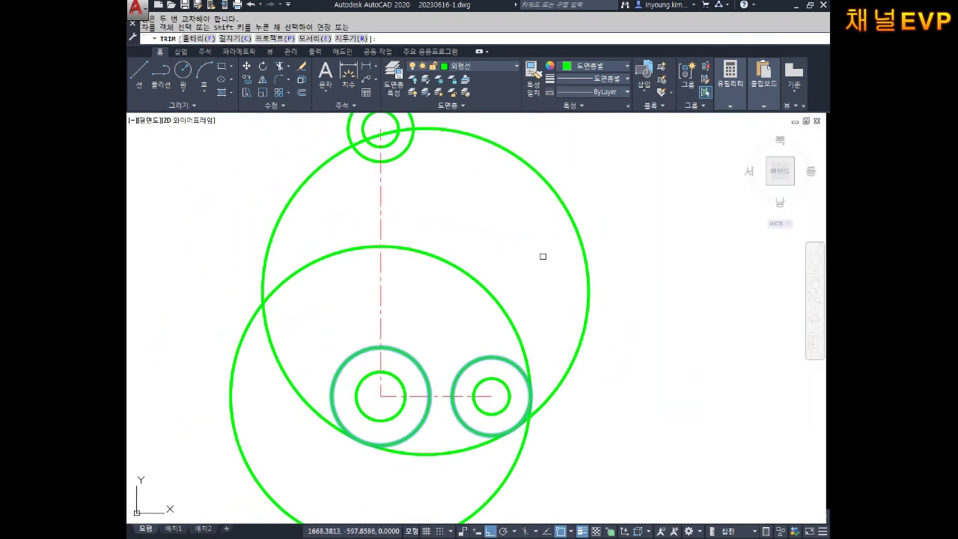
{"action": "left_click_drag", "start_coordinate": [554, 155], "coordinate": [487, 211]}
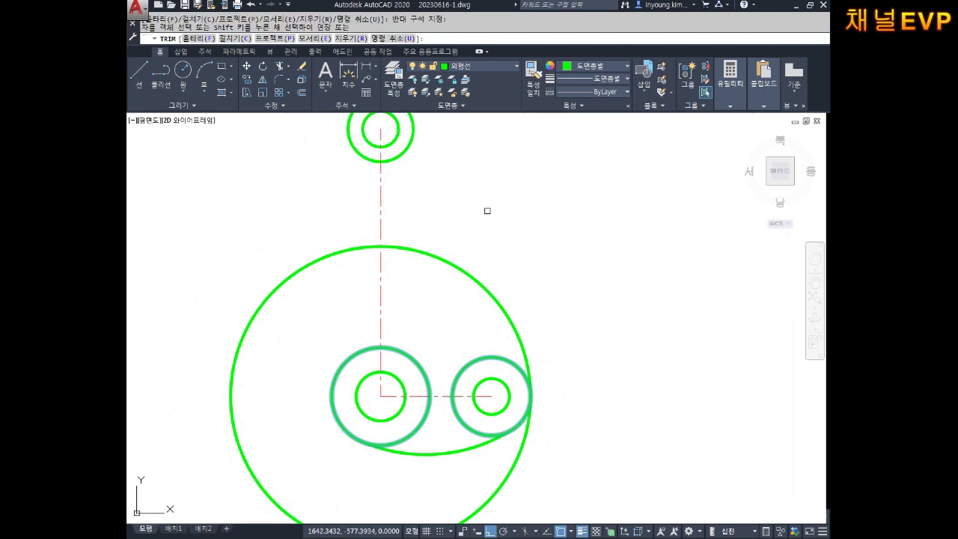
{"action": "left_click", "coordinate": [479, 440]}
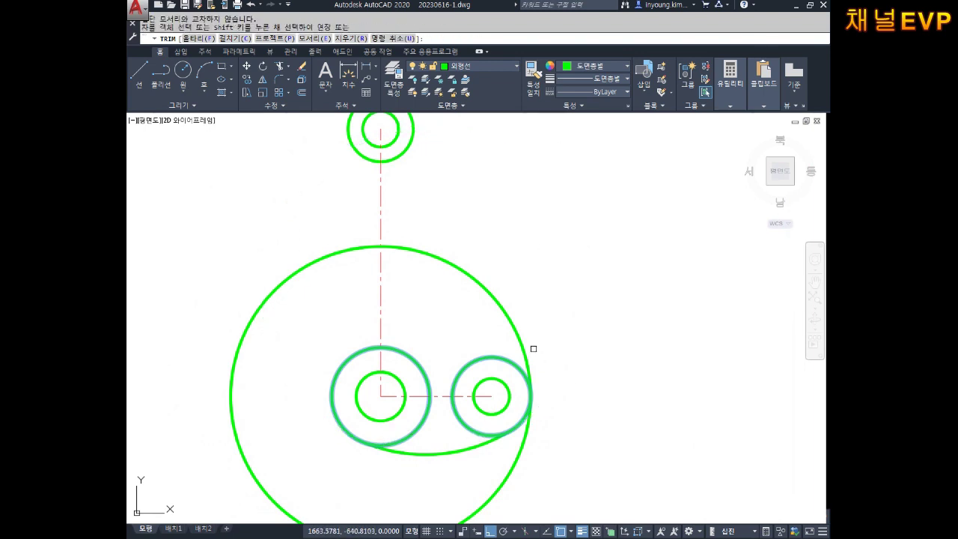
{"action": "key", "text": "Escape"}
{"action": "key", "text": "Escape"}
{"action": "mouse_move", "coordinate": [542, 354]}
{"action": "middle_mouse_down"}
{"action": "mouse_move", "coordinate": [573, 349]}
{"action": "mouse_move", "coordinate": [537, 348]}
{"action": "middle_mouse_up"}
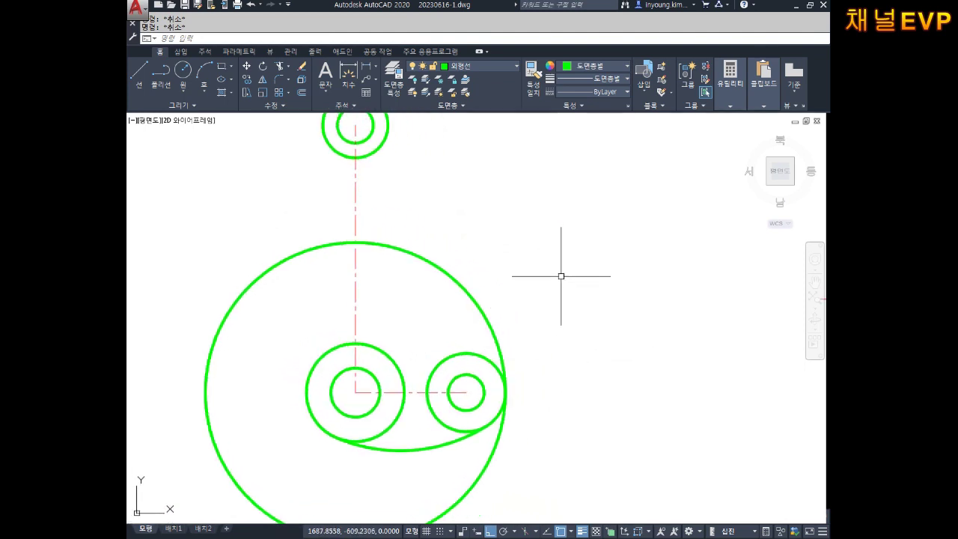
{"action": "type", "text": "l"}
{"action": "key", "text": "Return"}
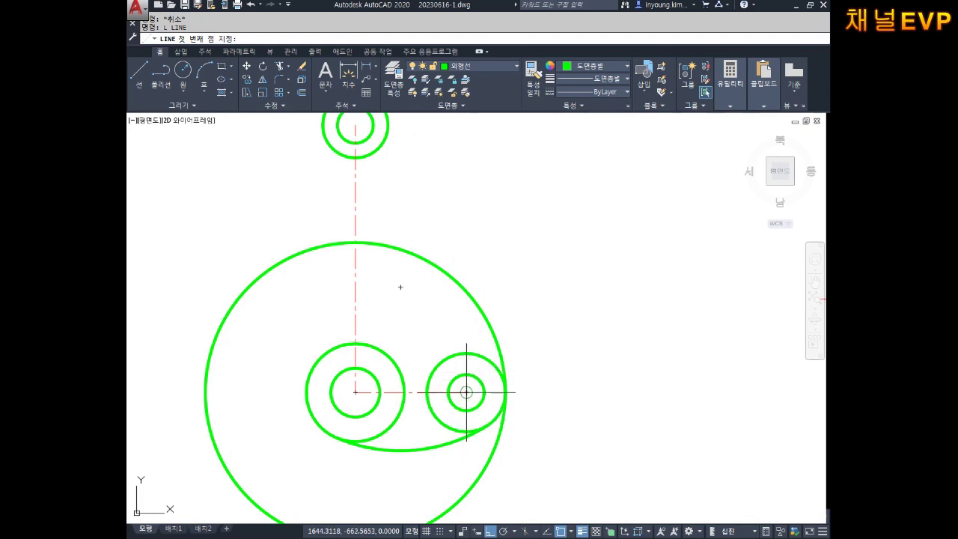
{"action": "left_click", "coordinate": [466, 392]}
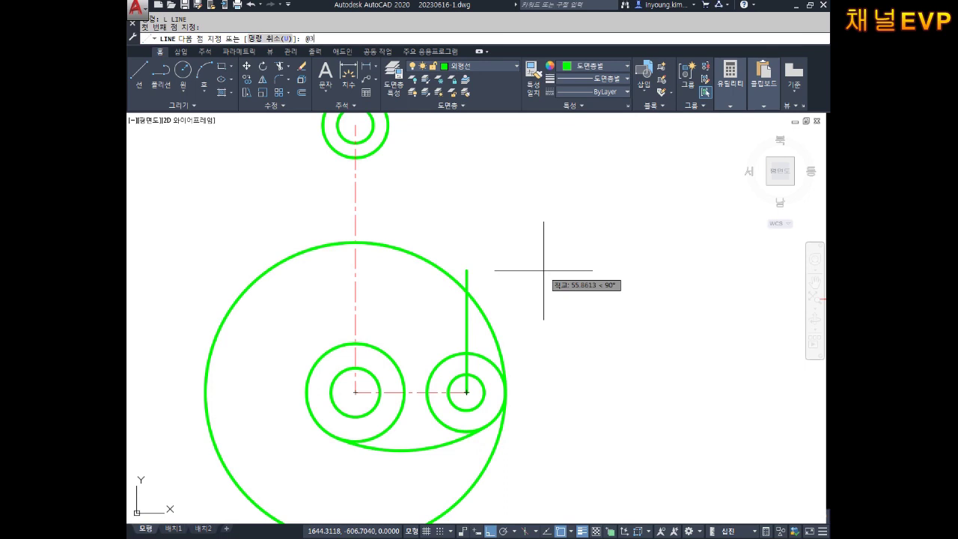
{"action": "type", "text": "@31.5,54"}
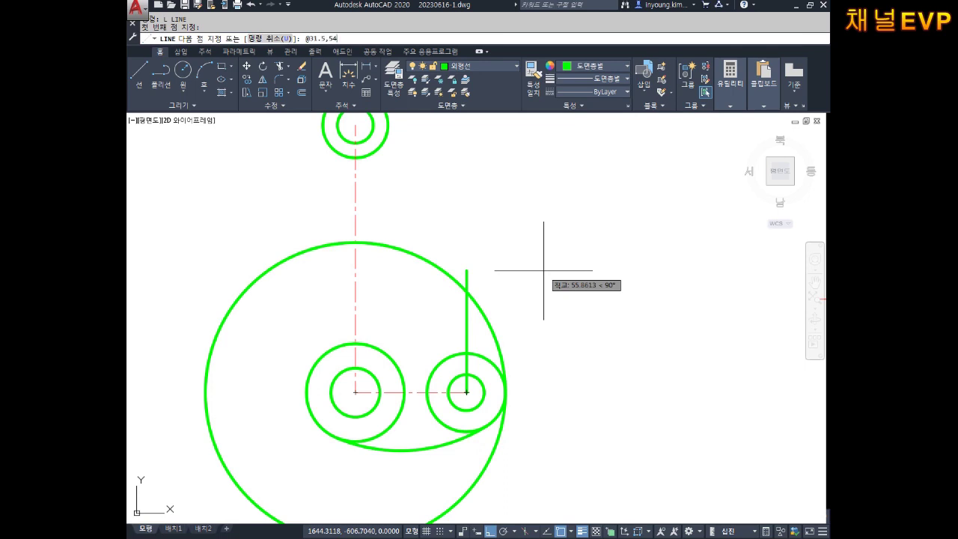
{"action": "key", "text": "Return"}
{"action": "key", "text": "Escape"}
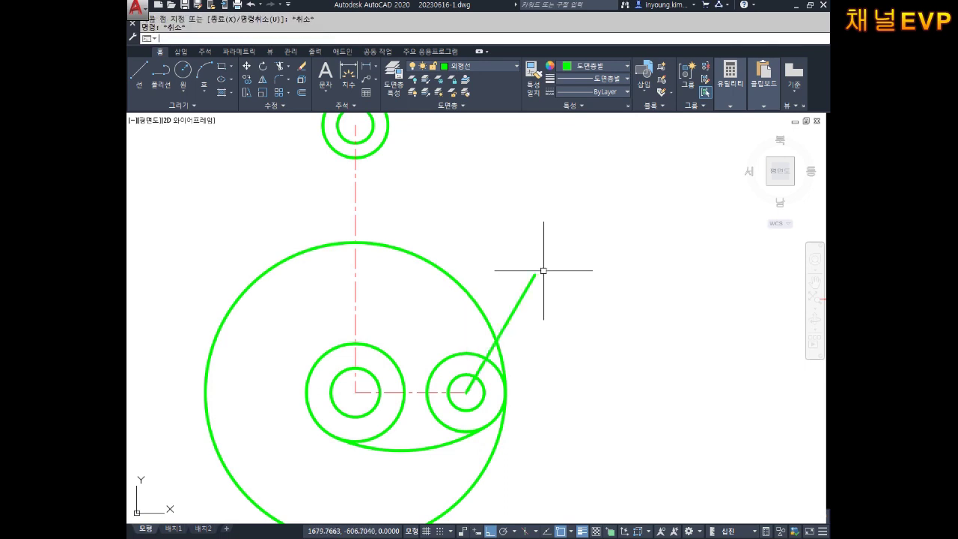
- Draw concentric circles of diameter 22.5 and 16.5 centred on the slanted line's upper end
{"action": "type", "text": "c"}
{"action": "key", "text": "Return"}
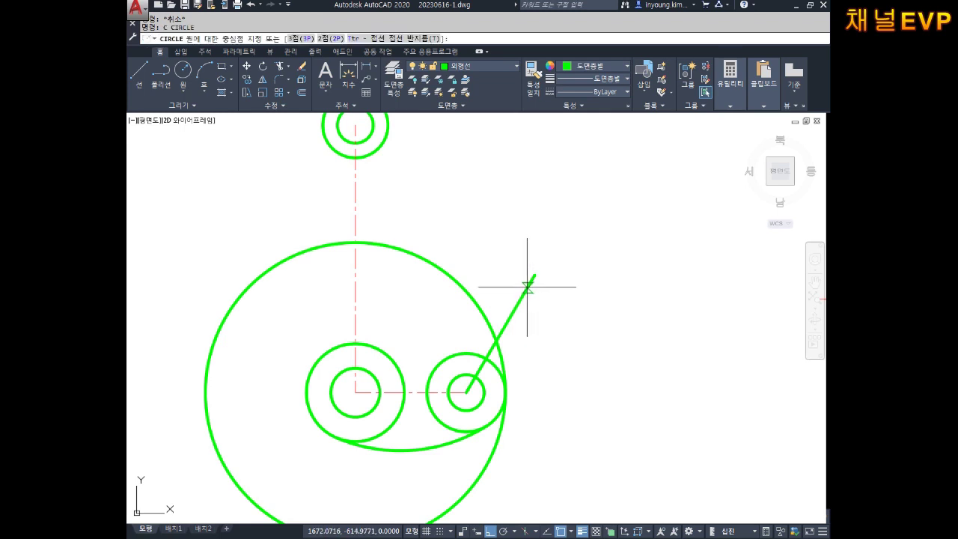
{"action": "left_click", "coordinate": [534, 274]}
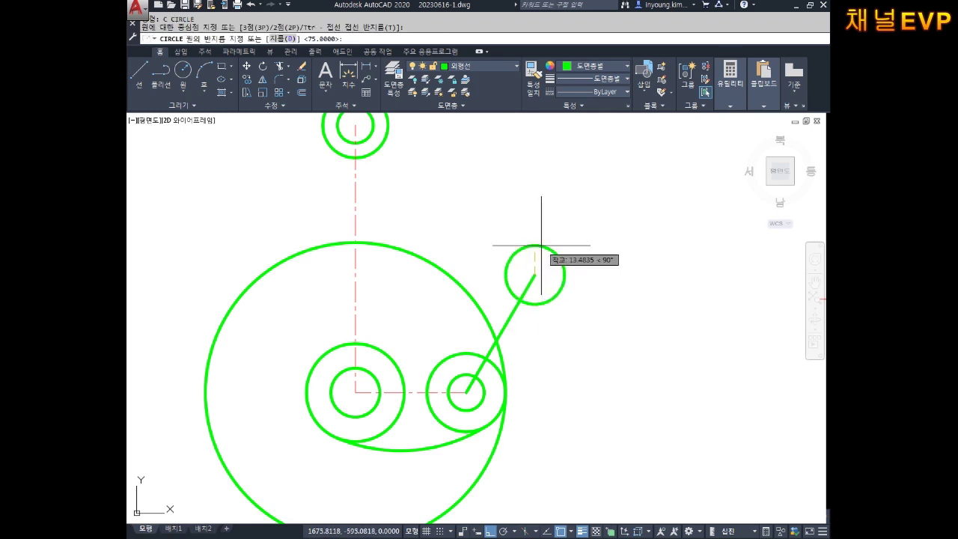
{"action": "type", "text": "D"}
{"action": "key", "text": "Return"}
{"action": "key", "text": "Return"}
{"action": "key", "text": "Escape"}
{"action": "key", "text": "Return"}
{"action": "left_click", "coordinate": [533, 274]}
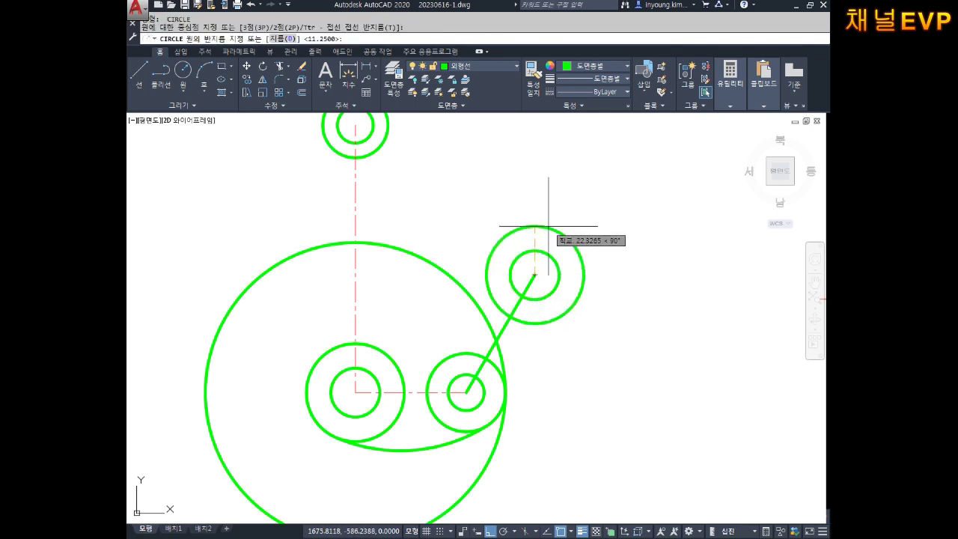
{"action": "type", "text": "D"}
{"action": "key", "text": "Return"}
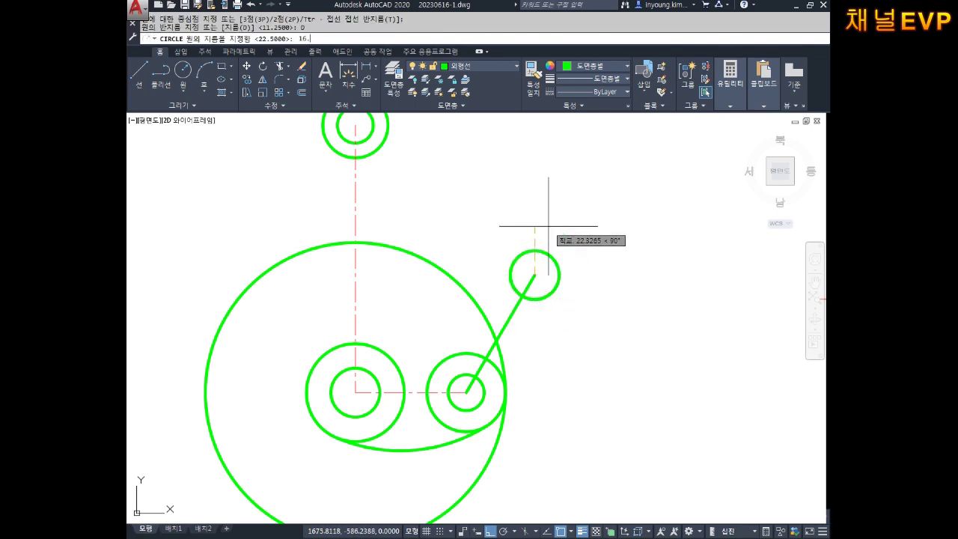
{"action": "type", "text": "5"}
{"action": "key", "text": "Return"}
{"action": "key", "text": "Escape"}
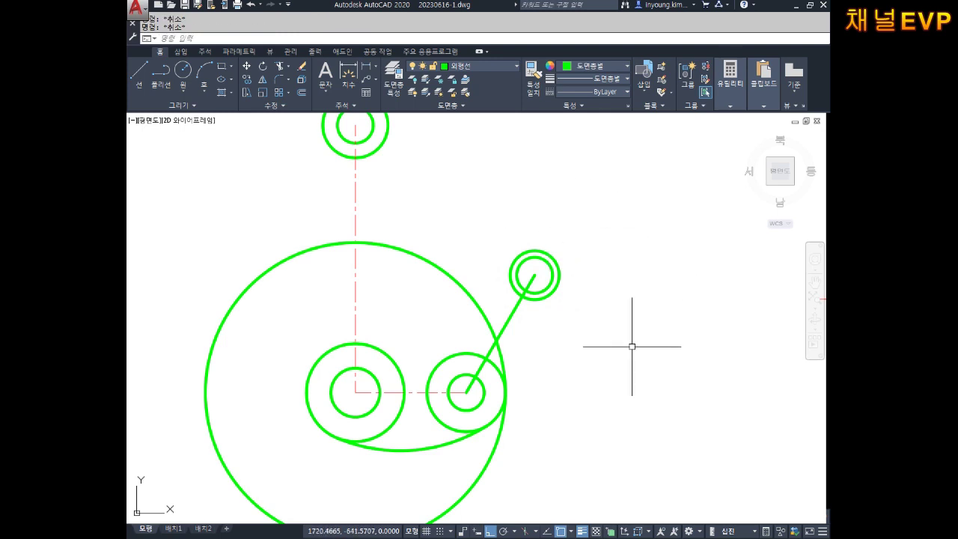
- Erase the slanted construction line
{"action": "left_click", "coordinate": [511, 314]}
{"action": "key", "text": "Delete"}
{"action": "mouse_move", "coordinate": [507, 301]}
{"action": "middle_mouse_down"}
{"action": "mouse_move", "coordinate": [530, 321]}
{"action": "mouse_move", "coordinate": [559, 316]}
{"action": "middle_mouse_up"}
{"action": "key", "text": "Escape"}
{"action": "type", "text": "l"}
{"action": "key", "text": "Return"}
{"action": "key", "text": "Escape"}
{"action": "middle_click_drag", "start_coordinate": [609, 352], "coordinate": [514, 262]}
{"action": "scroll", "coordinate": [514, 263], "scroll_direction": "up", "scroll_amount": 2}
{"action": "left_click", "coordinate": [473, 322]}
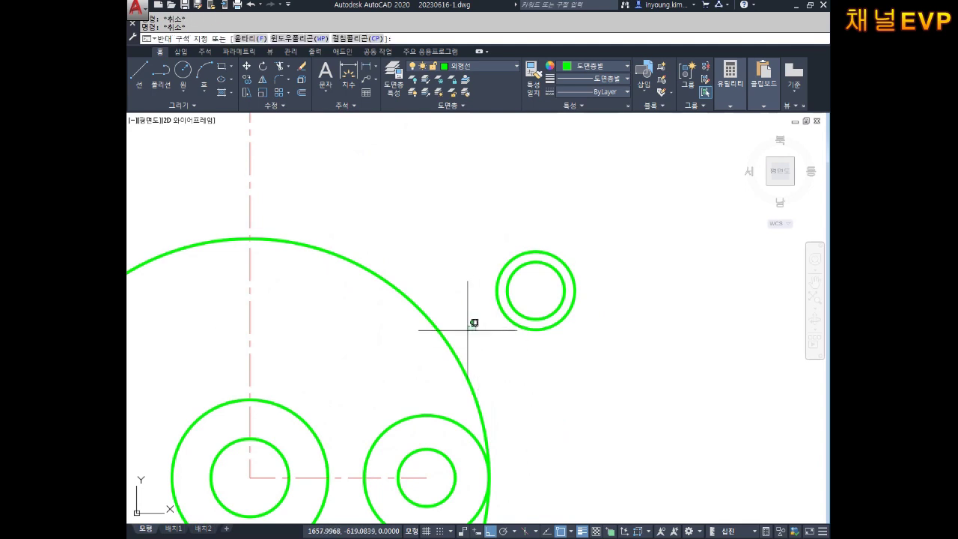
{"action": "left_click", "coordinate": [530, 331]}
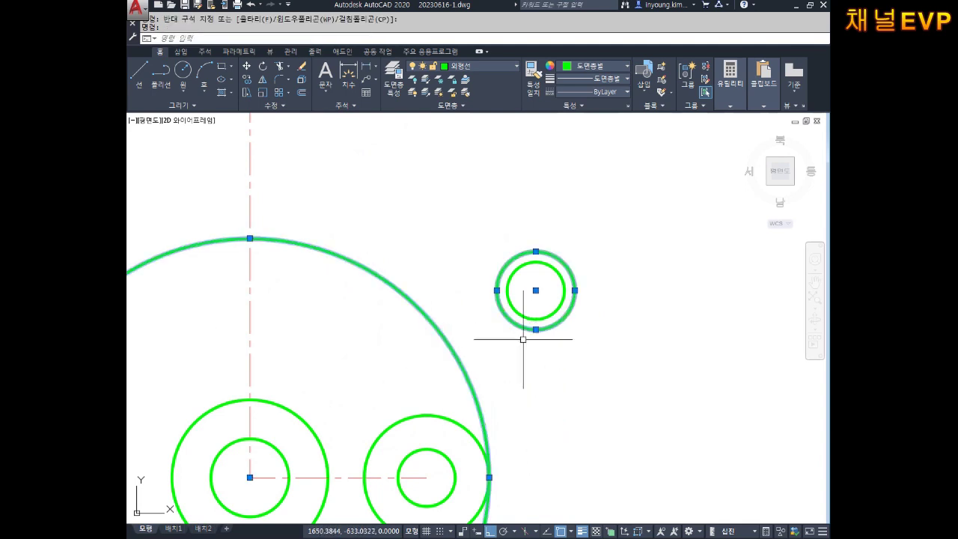
{"action": "key", "text": "Escape"}
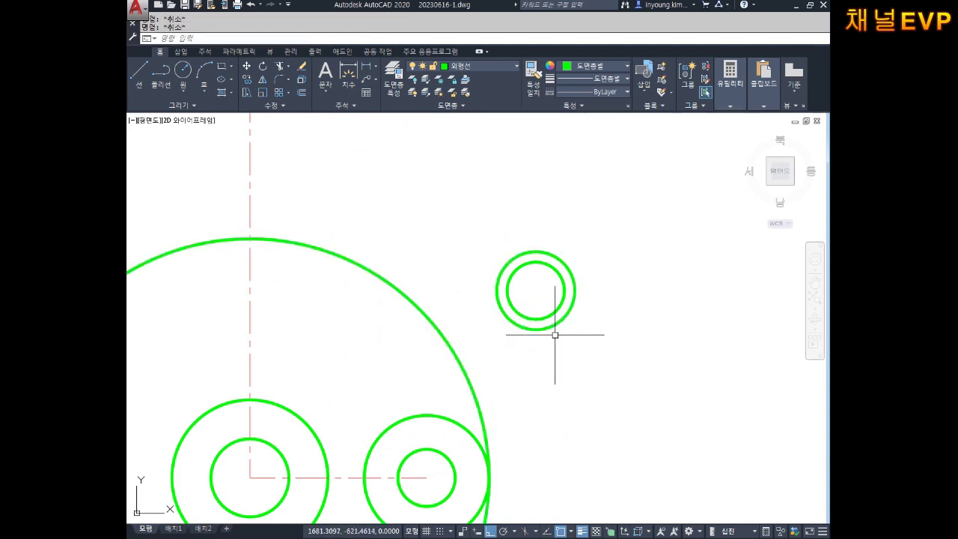
- Draw a radius-12 circle tangent to the large circle and the upper outer circle
{"action": "type", "text": "c"}
{"action": "key", "text": "Return"}
{"action": "type", "text": "t"}
{"action": "key", "text": "Return"}
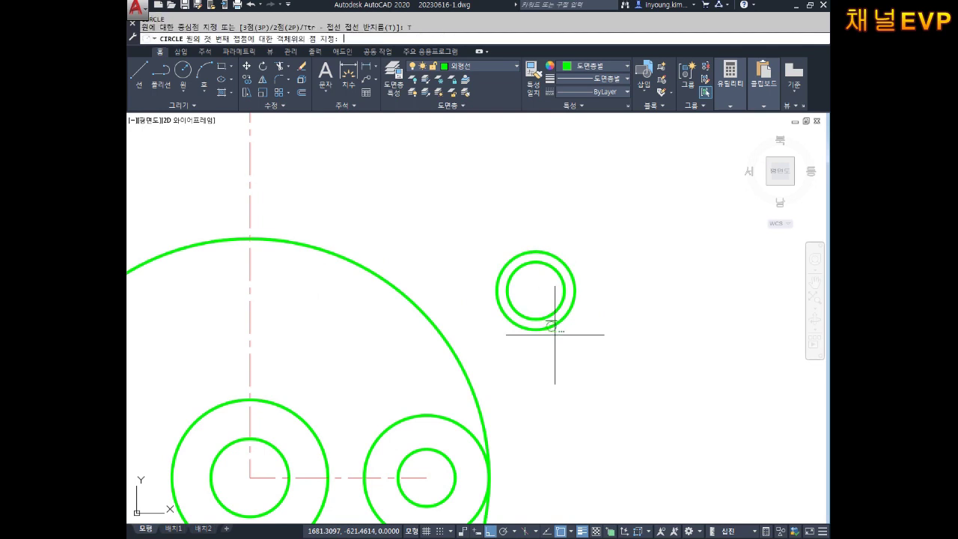
{"action": "left_click", "coordinate": [470, 369]}
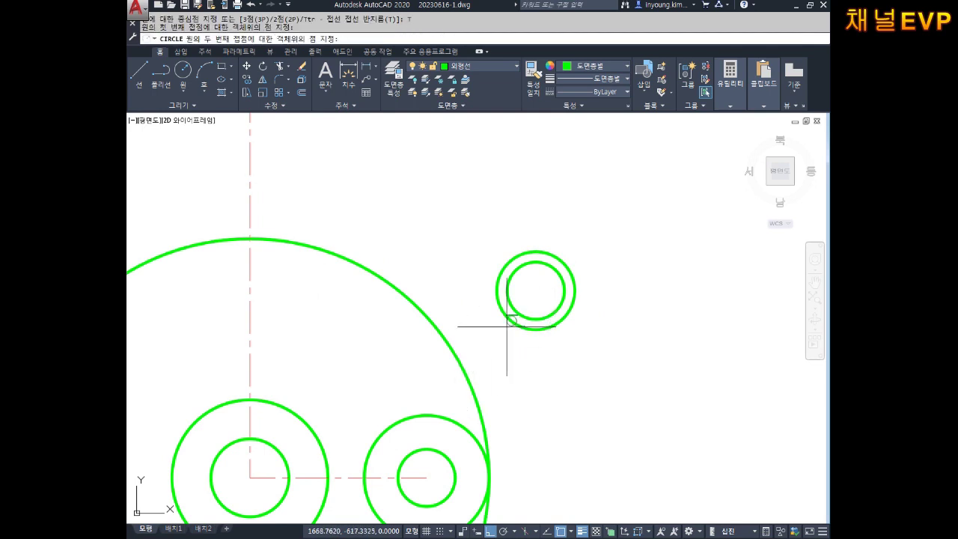
{"action": "left_click", "coordinate": [510, 327]}
{"action": "key", "text": "Return"}
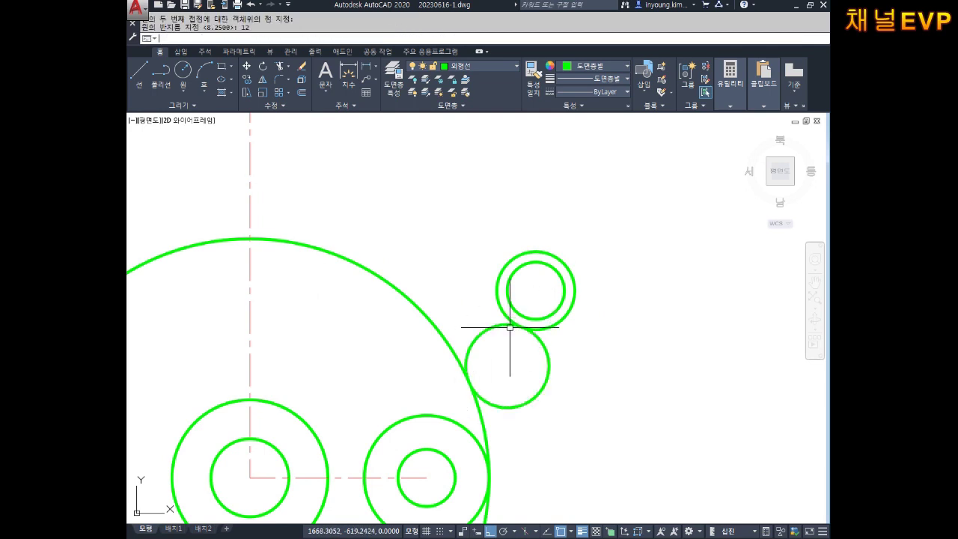
{"action": "key", "text": "Escape"}
{"action": "key", "text": "Escape"}
{"action": "middle_click_drag", "start_coordinate": [509, 327], "coordinate": [525, 293]}
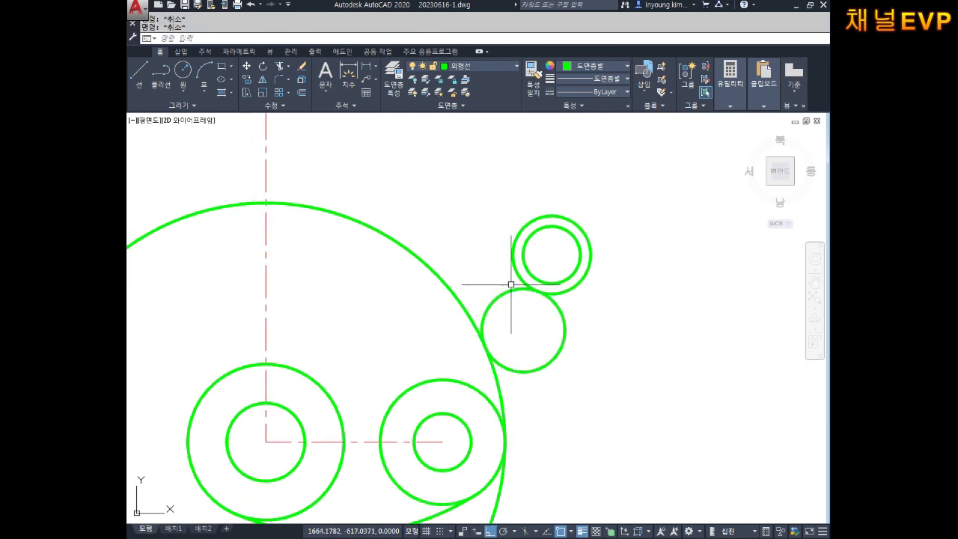
- Trim the radius-12 circle and the large circle's excess arcs into one smooth outline
{"action": "type", "text": "tr"}
{"action": "key", "text": "Return"}
{"action": "left_click", "coordinate": [557, 357]}
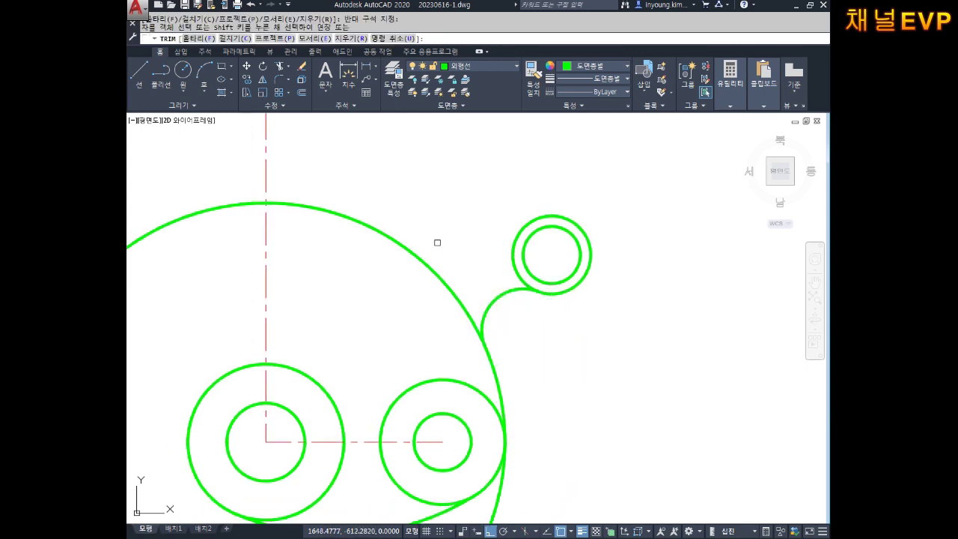
{"action": "left_click", "coordinate": [433, 271]}
{"action": "scroll", "coordinate": [419, 292], "scroll_direction": "down", "scroll_amount": 2}
{"action": "middle_click_drag", "start_coordinate": [419, 293], "coordinate": [459, 263]}
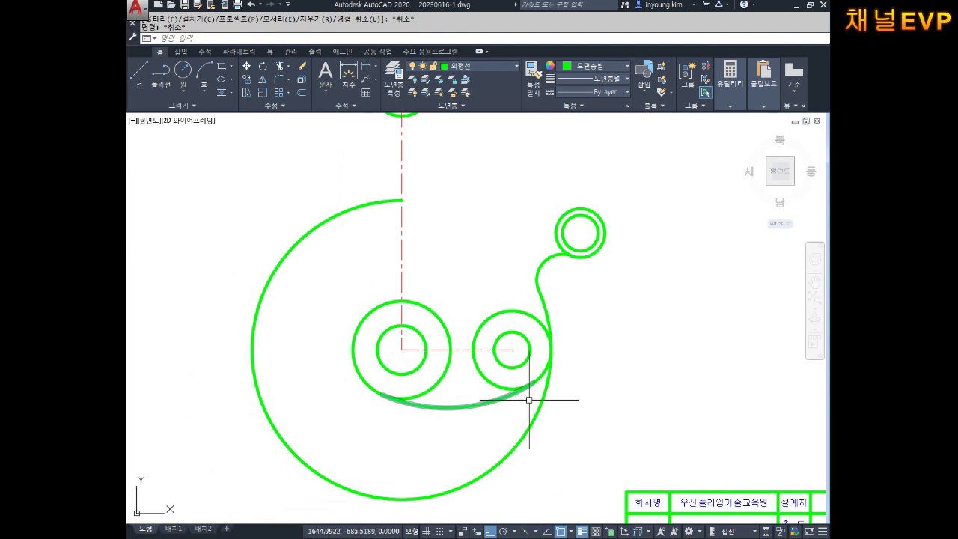
{"action": "left_click", "coordinate": [525, 445]}
{"action": "left_click", "coordinate": [558, 442]}
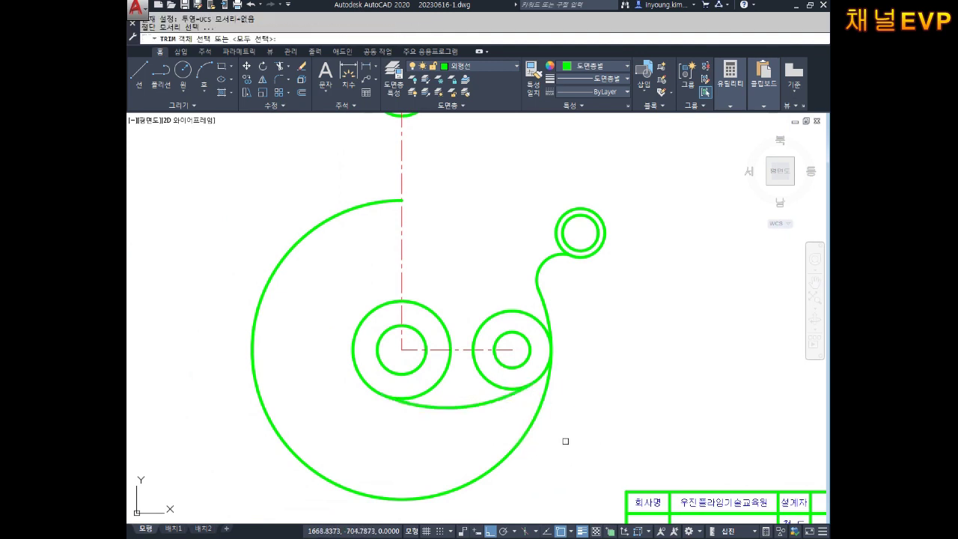
{"action": "key", "text": "Escape"}
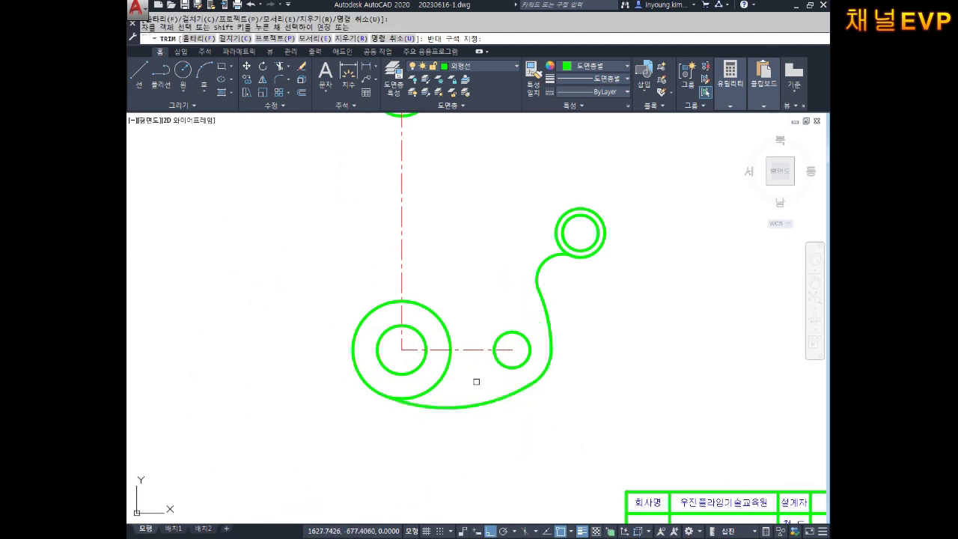
- Pan and zoom to re-centre the whole lever part in the view
{"action": "scroll", "coordinate": [562, 345], "scroll_direction": "up", "scroll_amount": 1}
{"action": "scroll", "coordinate": [548, 313], "scroll_direction": "up", "scroll_amount": 2}
{"action": "middle_click_drag", "start_coordinate": [548, 312], "coordinate": [571, 273]}
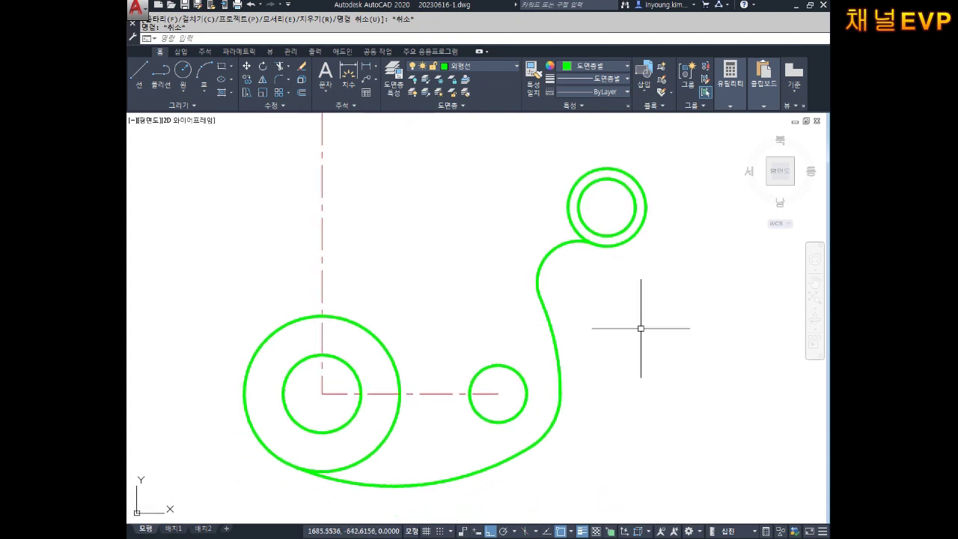
{"action": "scroll", "coordinate": [574, 299], "scroll_direction": "down", "scroll_amount": 4}
{"action": "mouse_move", "coordinate": [574, 274]}
{"action": "middle_mouse_down"}
{"action": "mouse_move", "coordinate": [567, 325]}
{"action": "mouse_move", "coordinate": [569, 308]}
{"action": "middle_mouse_up"}
{"action": "scroll", "coordinate": [568, 324], "scroll_direction": "up", "scroll_amount": 2}
{"action": "key", "text": "Return"}
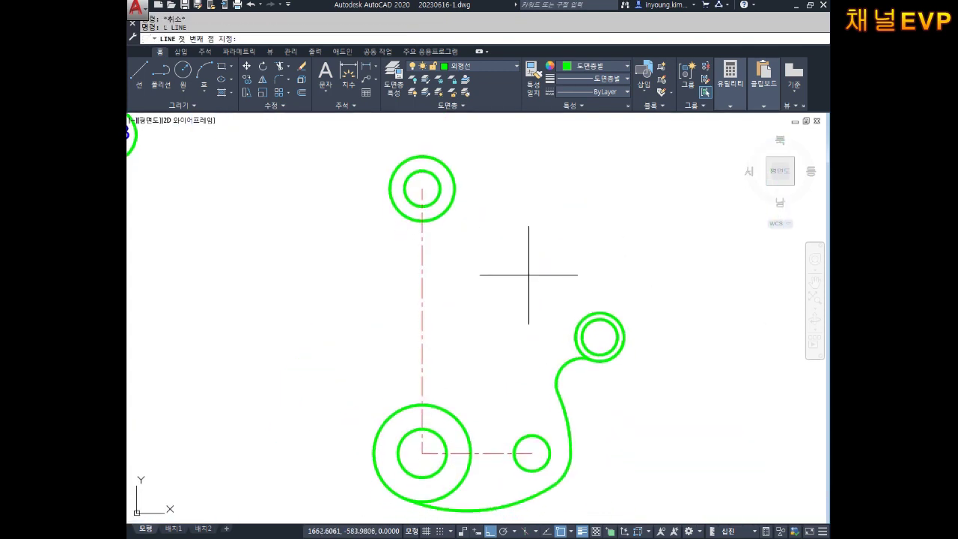
- Draw a line from the top circle's centre to the small lower circle's centre
{"action": "left_click", "coordinate": [422, 189]}
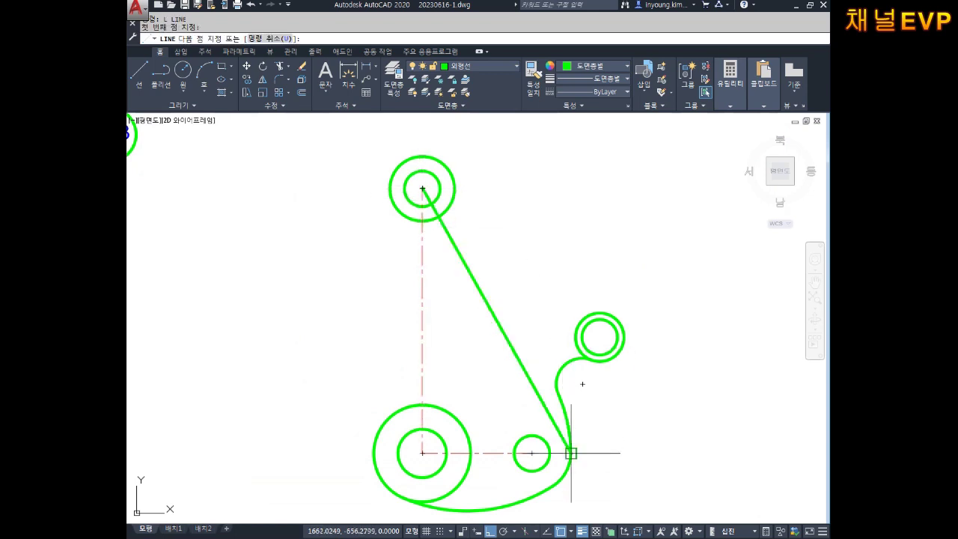
{"action": "left_click", "coordinate": [531, 452]}
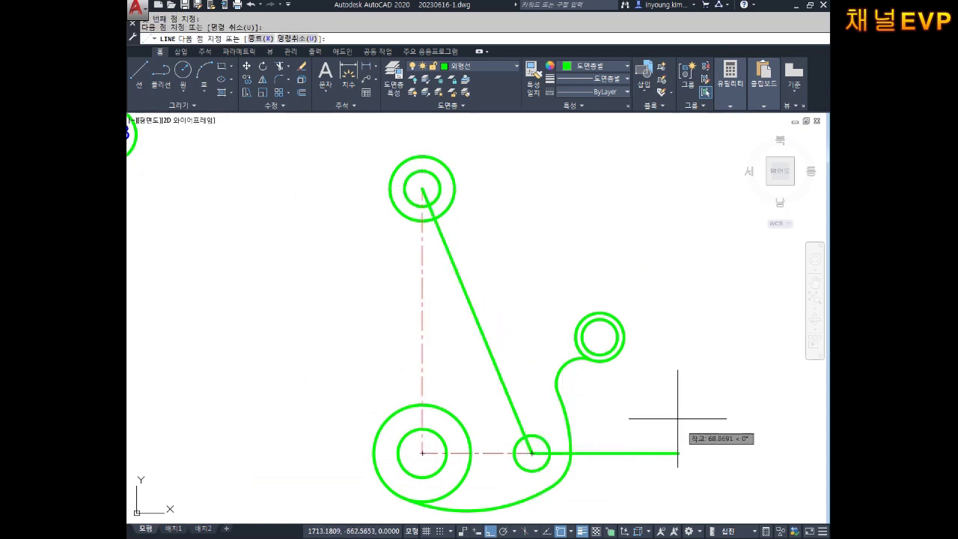
{"action": "key", "text": "Escape"}
{"action": "key", "text": "Escape"}
{"action": "key", "text": "Escape"}
{"action": "middle_click_drag", "start_coordinate": [622, 404], "coordinate": [631, 381]}
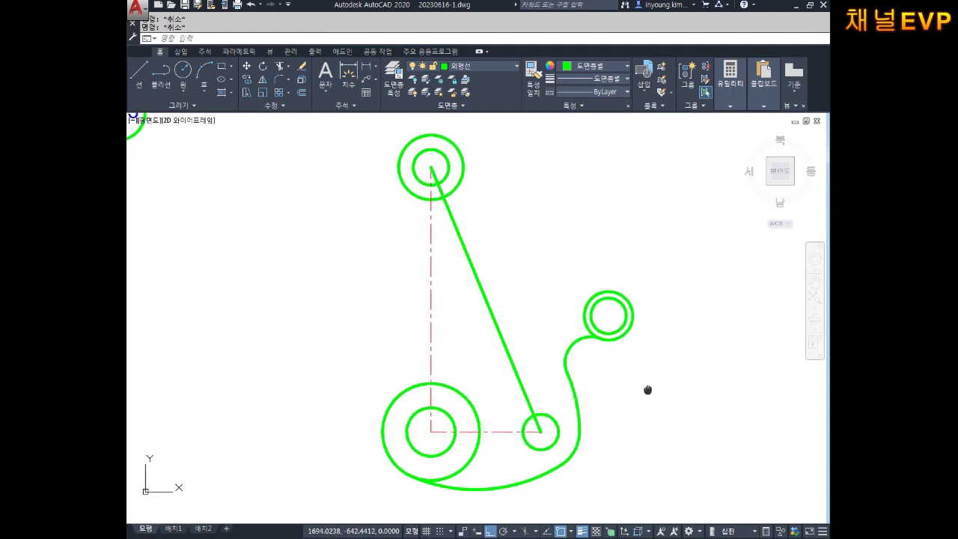
- Measure the 23° angle between the slanted line and vertical centreline, then erase that dimension
{"action": "type", "text": "DAN"}
{"action": "key", "text": "Return"}
{"action": "left_click", "coordinate": [429, 271]}
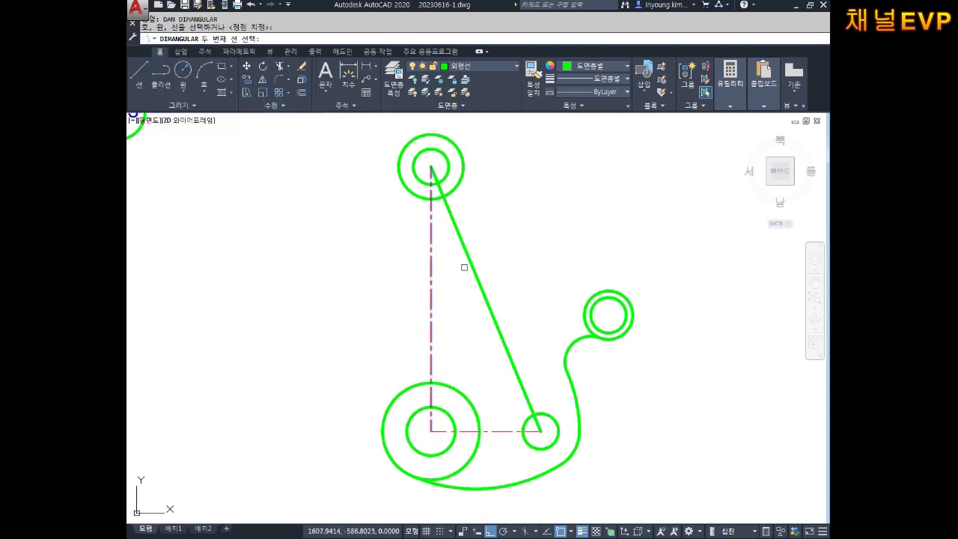
{"action": "left_click", "coordinate": [471, 263]}
{"action": "scroll", "coordinate": [464, 292], "scroll_direction": "up", "scroll_amount": 2}
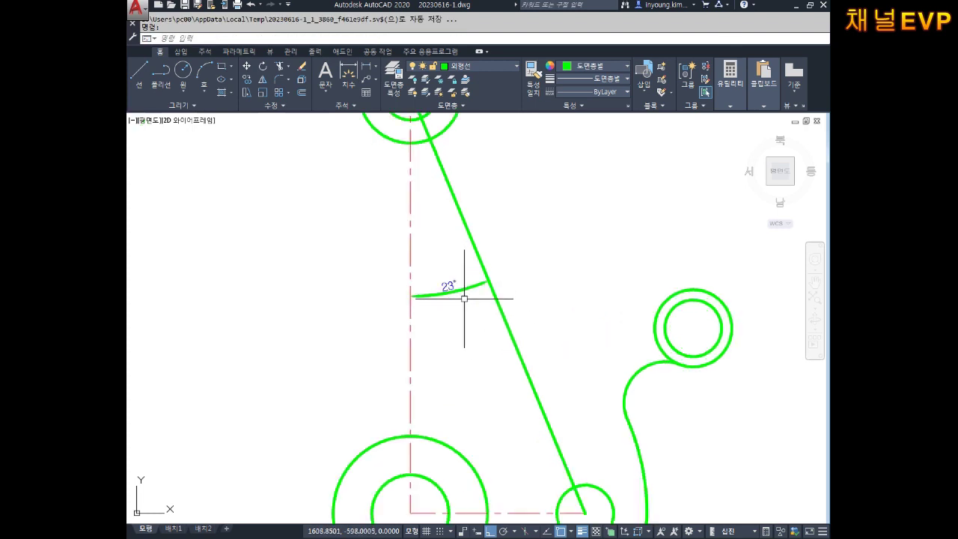
{"action": "key", "text": "Escape"}
{"action": "left_click", "coordinate": [456, 286]}
{"action": "key", "text": "Delete"}
{"action": "scroll", "coordinate": [462, 289], "scroll_direction": "down", "scroll_amount": 4}
{"action": "scroll", "coordinate": [449, 261], "scroll_direction": "up", "scroll_amount": 2}
{"action": "middle_click_drag", "start_coordinate": [475, 267], "coordinate": [512, 261]}
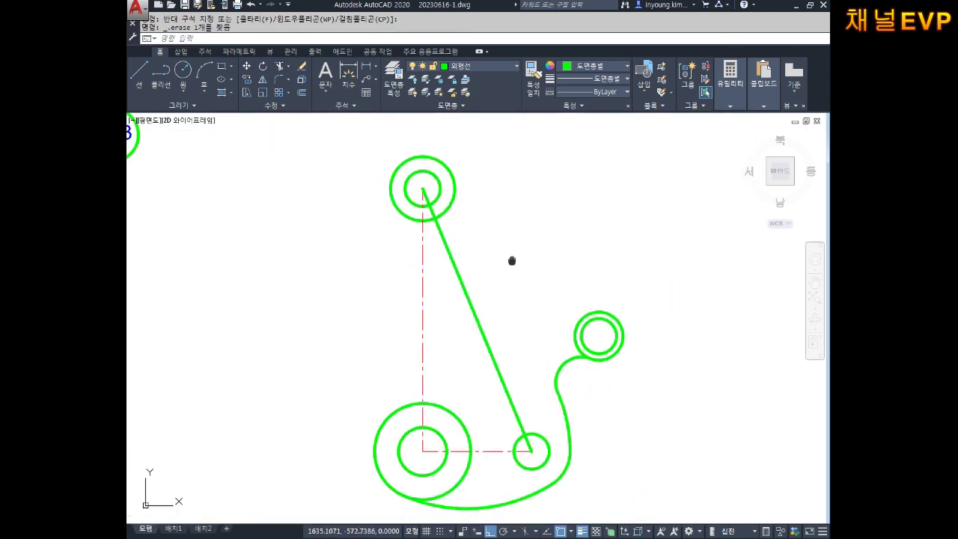
{"action": "key", "text": "Escape"}
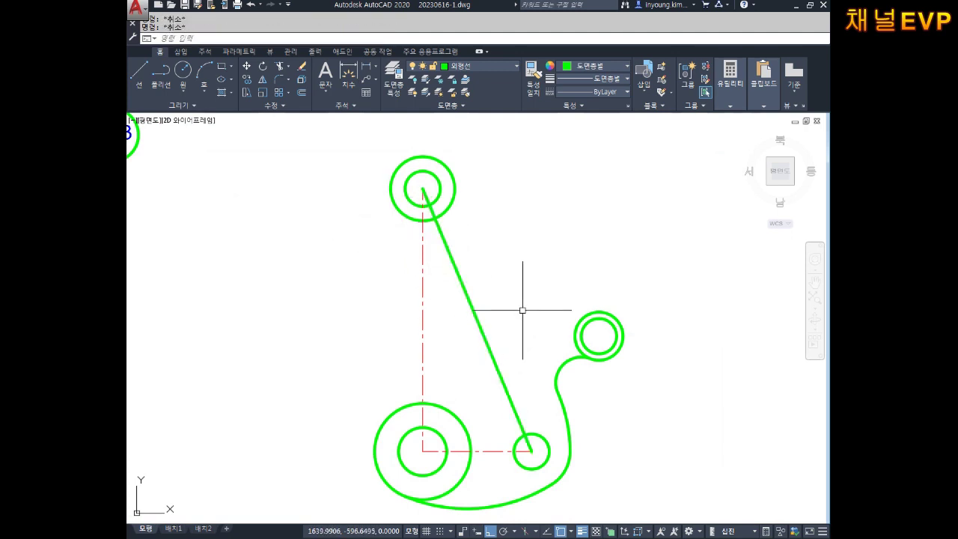
- Offset the slanted line 15 units to both its left and right sides
{"action": "type", "text": "o"}
{"action": "key", "text": "Return"}
{"action": "key", "text": "Return"}
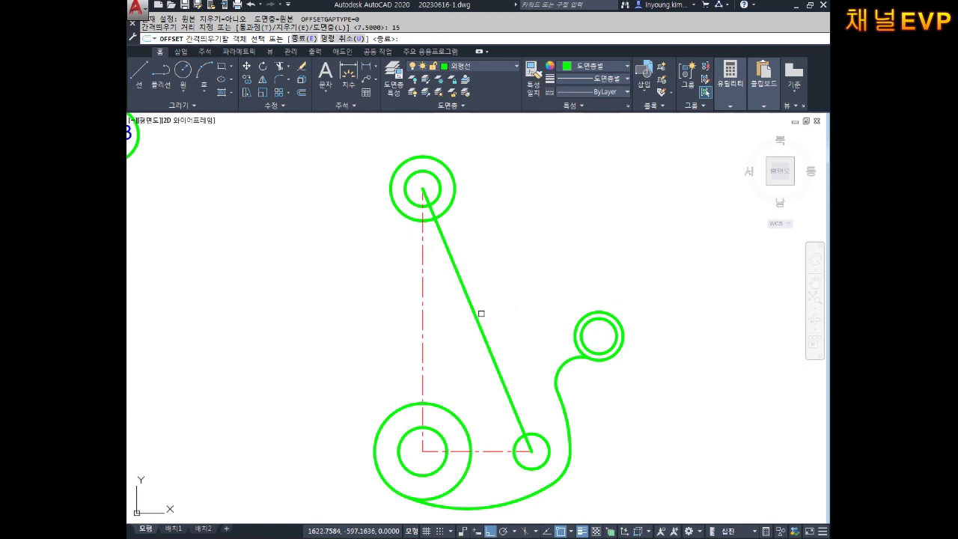
{"action": "left_click", "coordinate": [465, 276]}
{"action": "left_click", "coordinate": [458, 280]}
{"action": "left_click", "coordinate": [465, 284]}
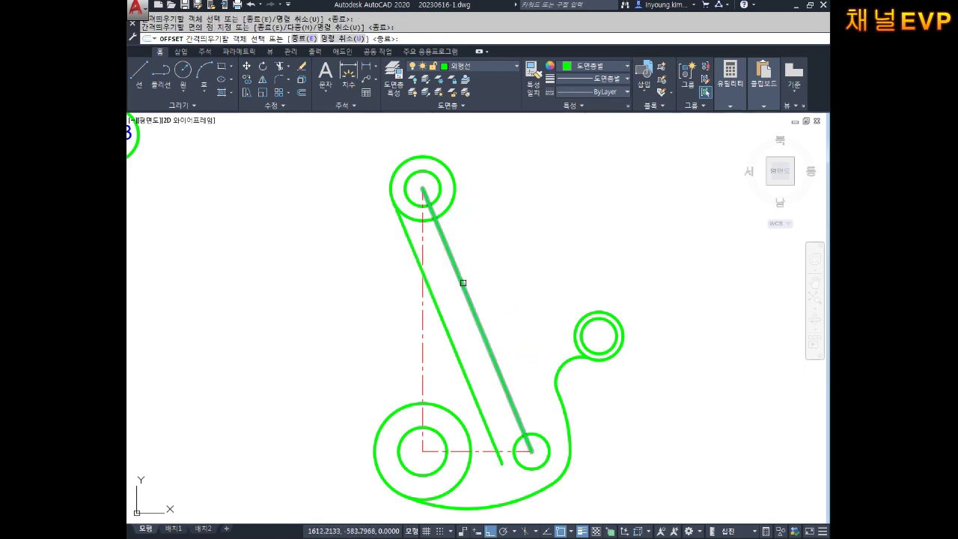
{"action": "left_click", "coordinate": [526, 244]}
{"action": "key", "text": "Escape"}
{"action": "key", "text": "Escape"}
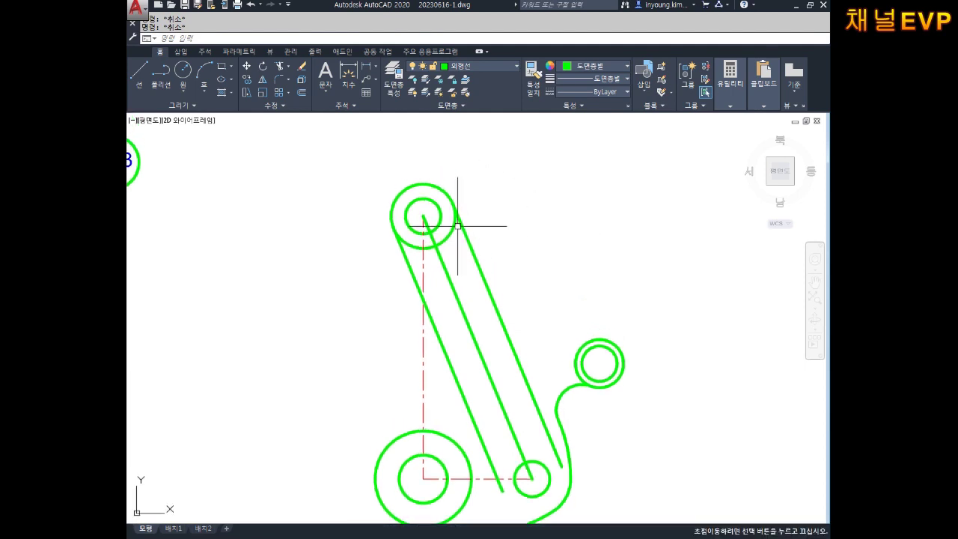
- Trim the top ring's outer circle between the arm lines into a rounded end
{"action": "scroll", "coordinate": [450, 227], "scroll_direction": "up", "scroll_amount": 4}
{"action": "type", "text": "tr"}
{"action": "key", "text": "Return"}
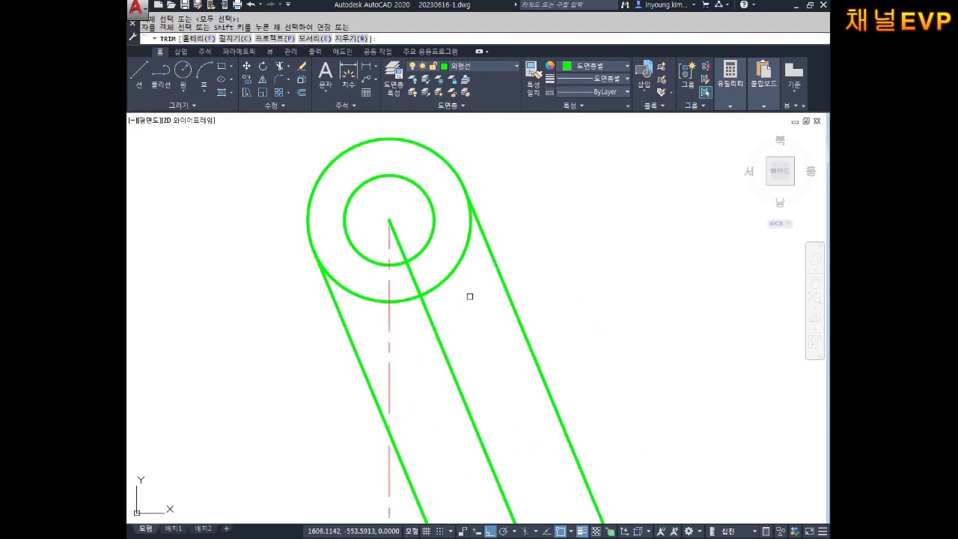
{"action": "left_click", "coordinate": [453, 272]}
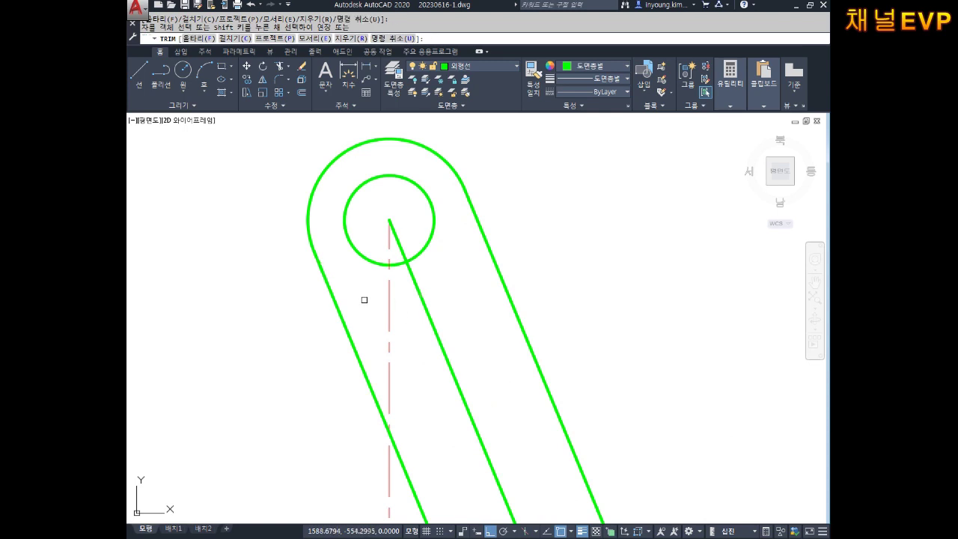
{"action": "scroll", "coordinate": [364, 300], "scroll_direction": "down", "scroll_amount": 4}
{"action": "key", "text": "Escape"}
- Move the arm's middle line onto the 중심선 centreline layer
{"action": "left_click", "coordinate": [427, 299]}
{"action": "left_click", "coordinate": [480, 65]}
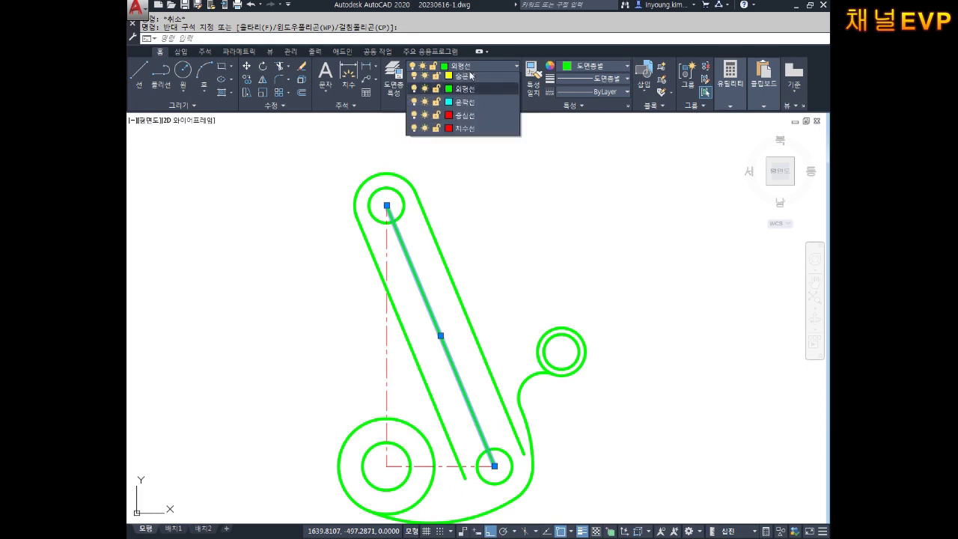
{"action": "left_click", "coordinate": [479, 127]}
{"action": "key", "text": "Escape"}
{"action": "middle_click_drag", "start_coordinate": [472, 281], "coordinate": [476, 270]}
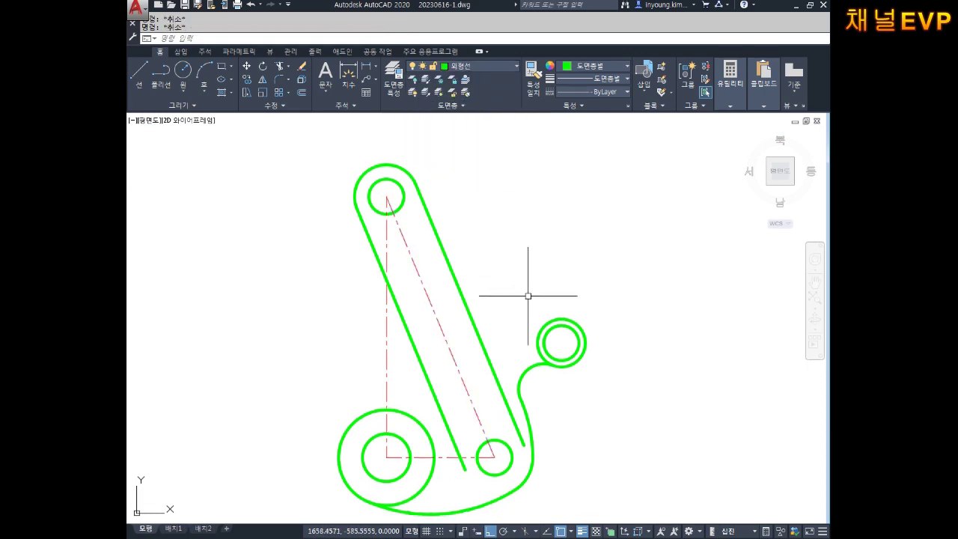
{"action": "scroll", "coordinate": [456, 225], "scroll_direction": "up", "scroll_amount": 2}
{"action": "mouse_move", "coordinate": [456, 225]}
{"action": "middle_mouse_down"}
{"action": "mouse_move", "coordinate": [448, 255]}
{"action": "mouse_move", "coordinate": [455, 250]}
{"action": "middle_mouse_up"}
{"action": "type", "text": "l"}
{"action": "key", "text": "Return"}
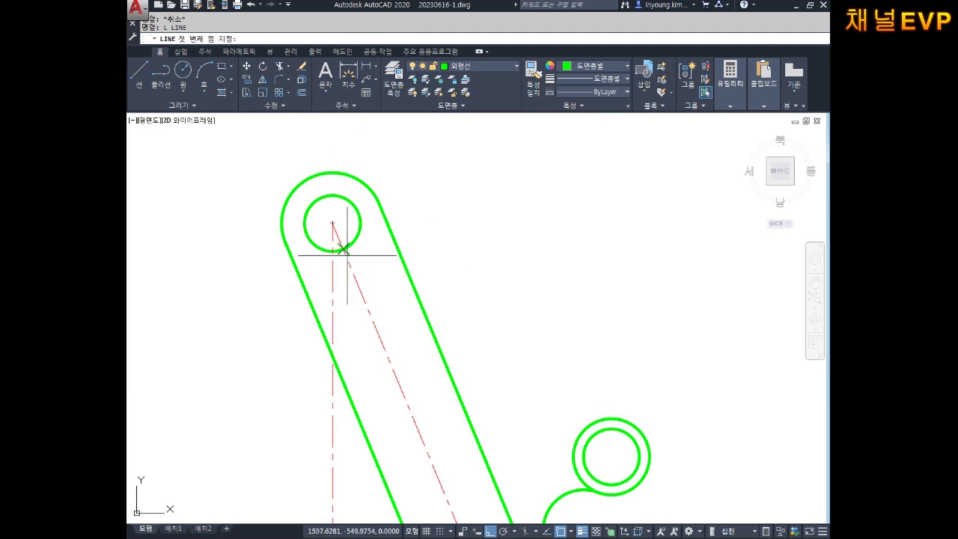
- Draw a horizontal line rightward from the top circle's centre and put it on the 중심선 layer
{"action": "left_click", "coordinate": [332, 223]}
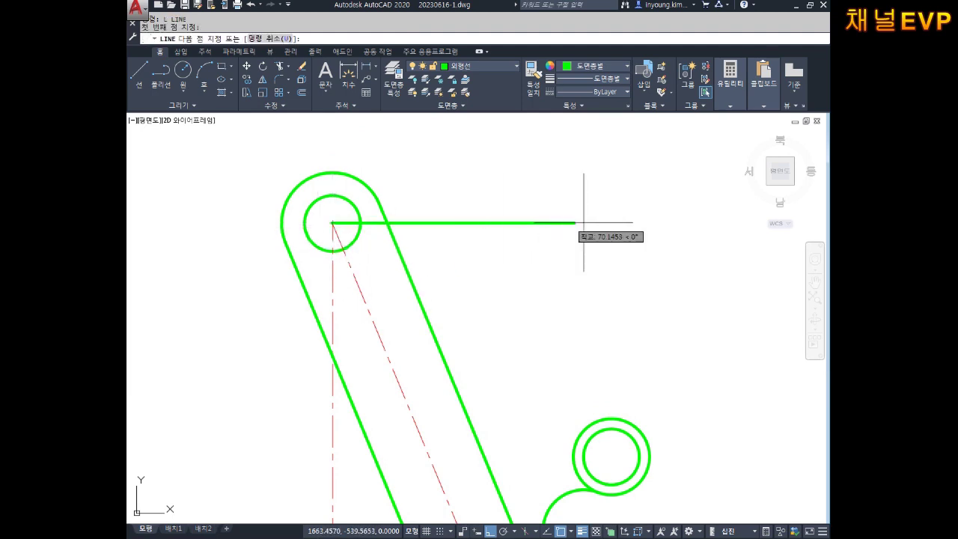
{"action": "left_click", "coordinate": [644, 223]}
{"action": "key", "text": "Escape"}
{"action": "left_click_drag", "start_coordinate": [599, 171], "coordinate": [541, 321]}
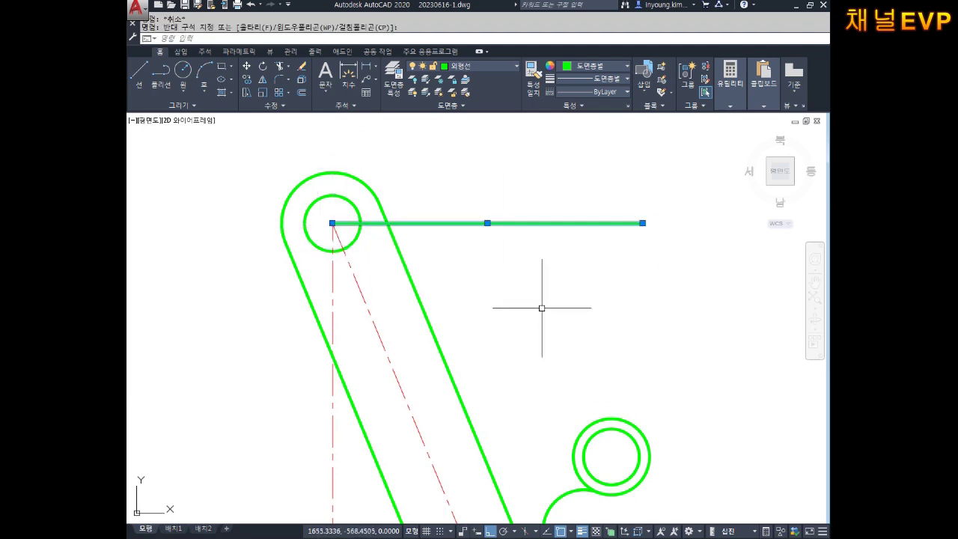
{"action": "left_click", "coordinate": [468, 67]}
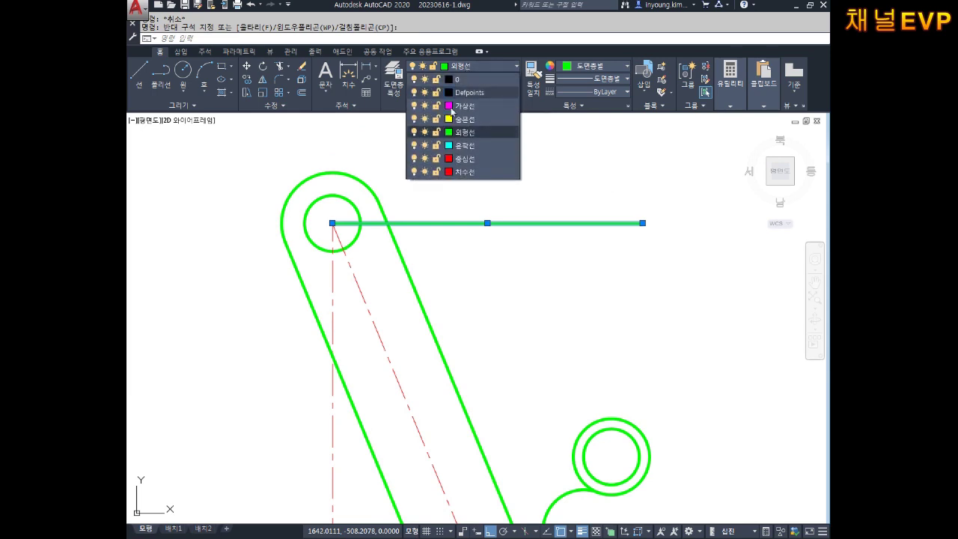
{"action": "left_click", "coordinate": [464, 175]}
{"action": "key", "text": "Escape"}
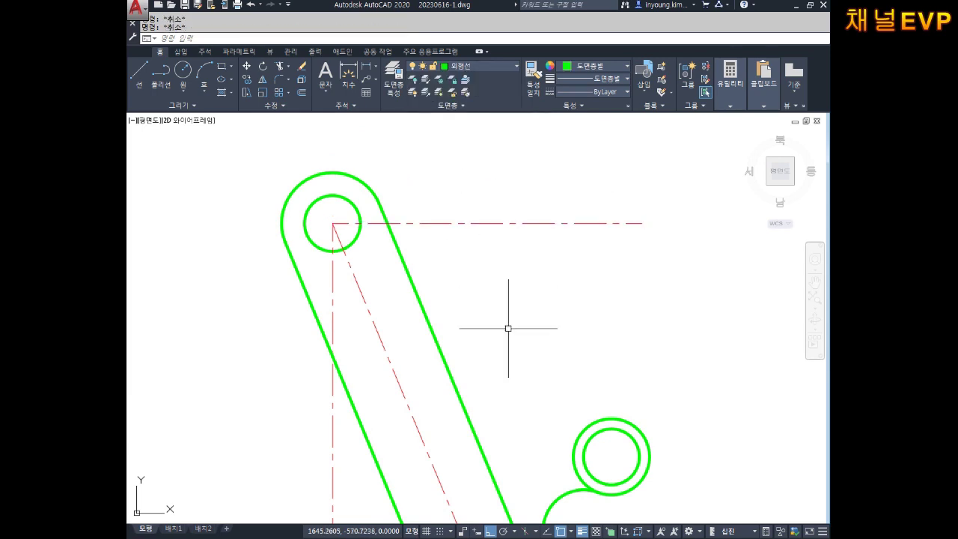
{"action": "left_click", "coordinate": [423, 306]}
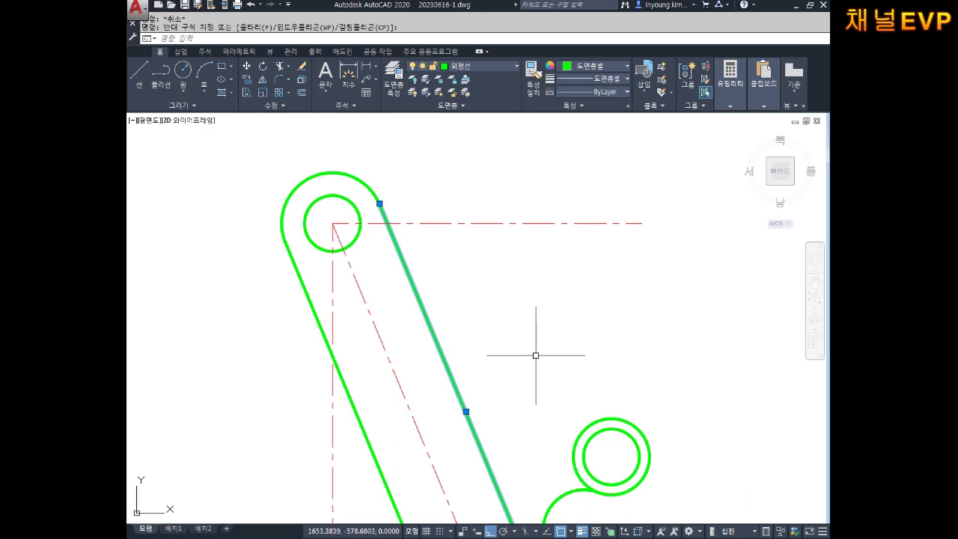
{"action": "key", "text": "Escape"}
- Offset the arm's right edge 12 units to the right
{"action": "type", "text": "o"}
{"action": "key", "text": "Return"}
{"action": "type", "text": "12"}
{"action": "key", "text": "Return"}
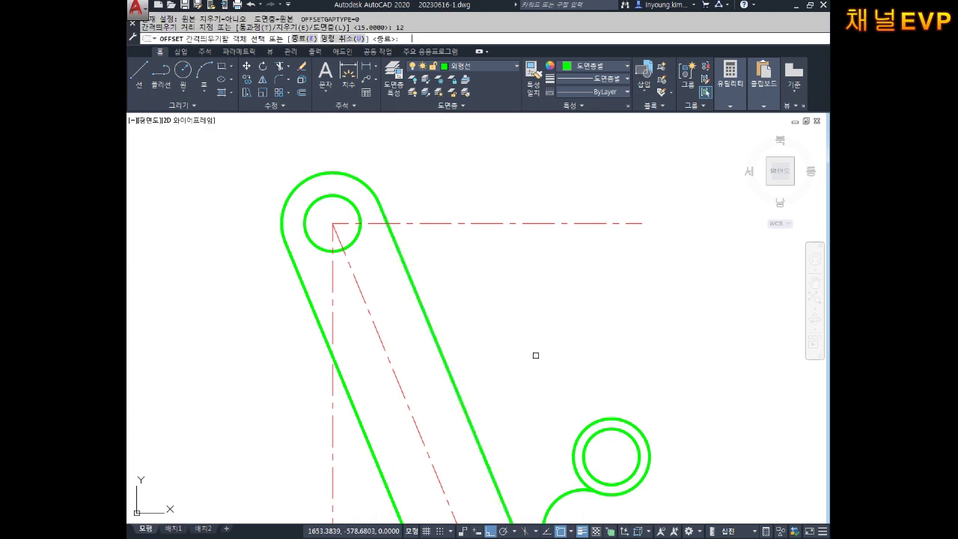
{"action": "left_click", "coordinate": [415, 304]}
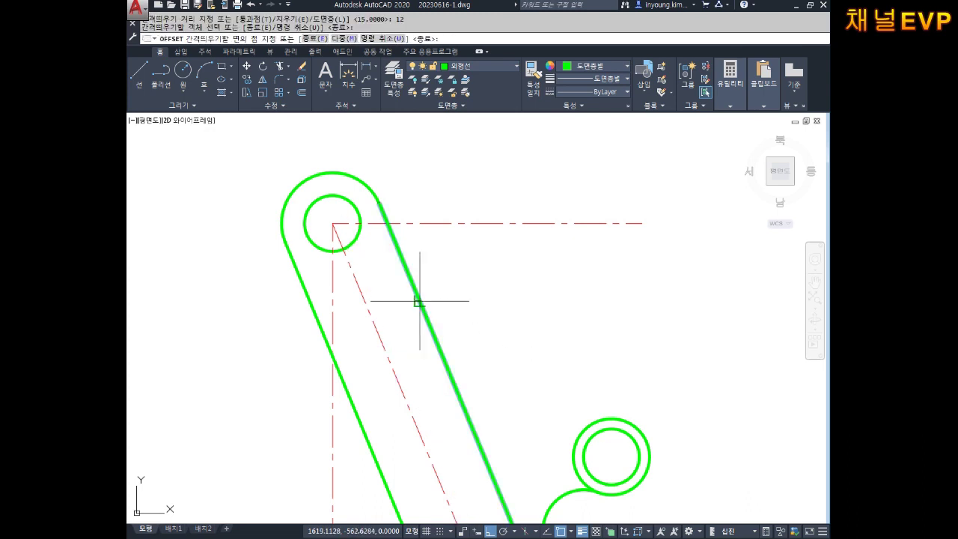
{"action": "left_click", "coordinate": [537, 279]}
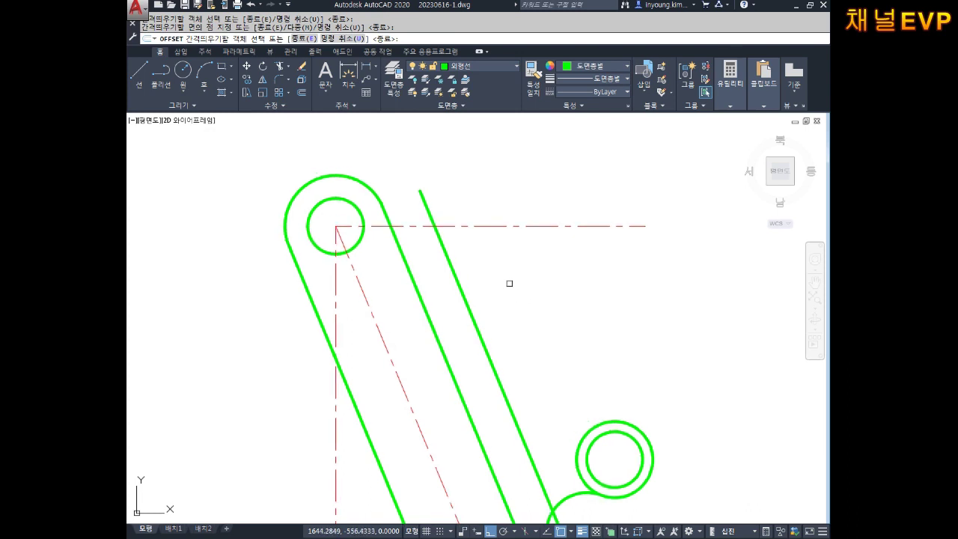
{"action": "key", "text": "Escape"}
- Offset the horizontal centreline 7.5 units downward
{"action": "left_click", "coordinate": [607, 225]}
{"action": "key", "text": "Escape"}
{"action": "key", "text": "Escape"}
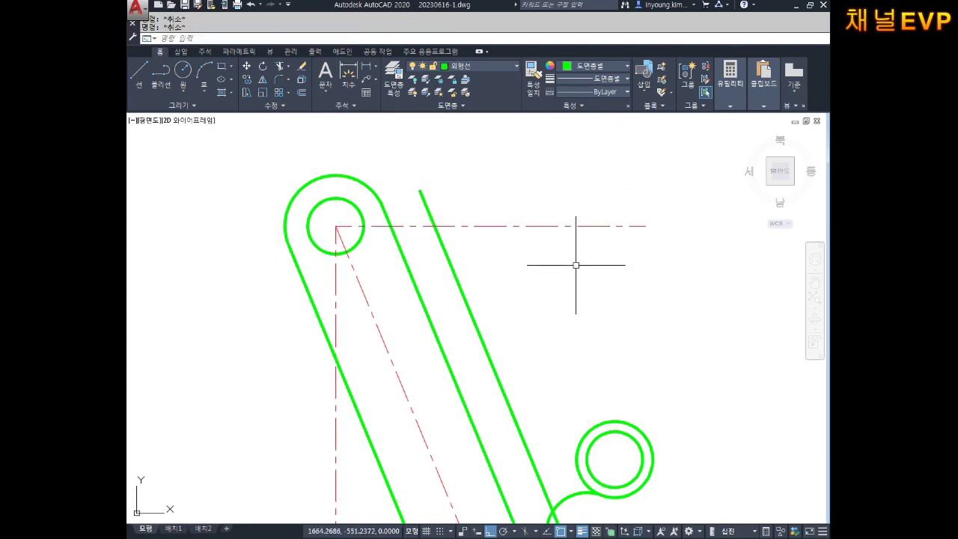
{"action": "type", "text": "o"}
{"action": "key", "text": "Return"}
{"action": "type", "text": "7.5"}
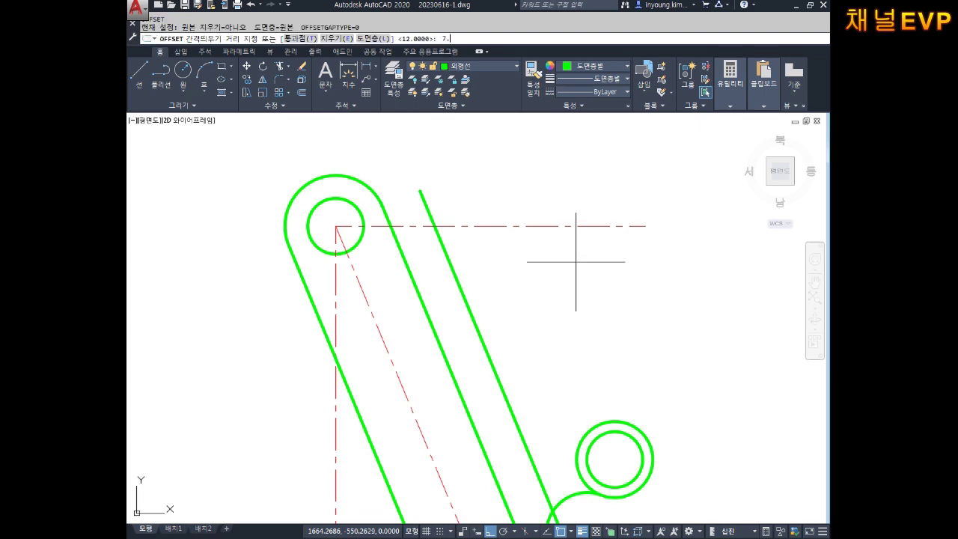
{"action": "key", "text": "Return"}
{"action": "left_click", "coordinate": [493, 225]}
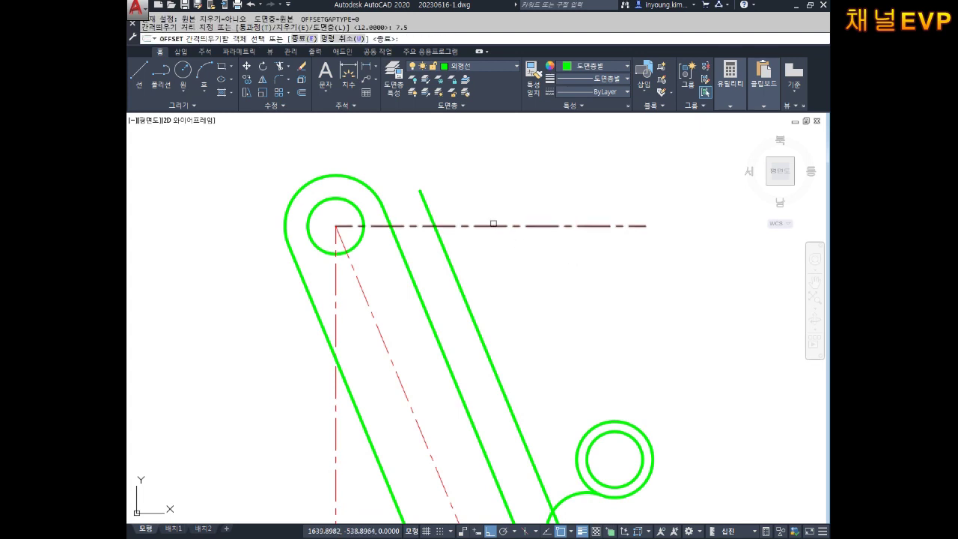
{"action": "left_click", "coordinate": [526, 280]}
{"action": "key", "text": "Escape"}
{"action": "key", "text": "Escape"}
- Put the lower offset line on the 외형선 layer and check both green helper lines
{"action": "left_click", "coordinate": [558, 247]}
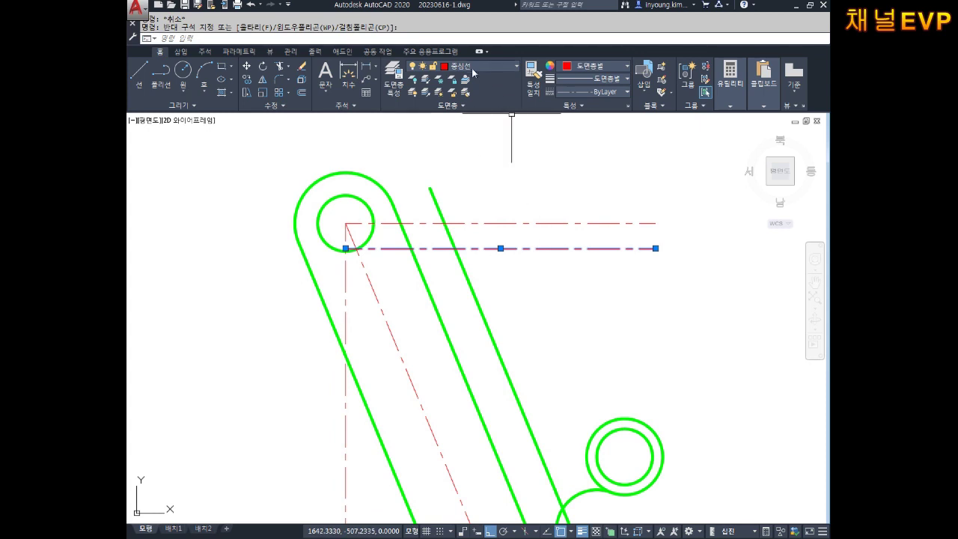
{"action": "left_click", "coordinate": [463, 71]}
{"action": "left_click", "coordinate": [464, 153]}
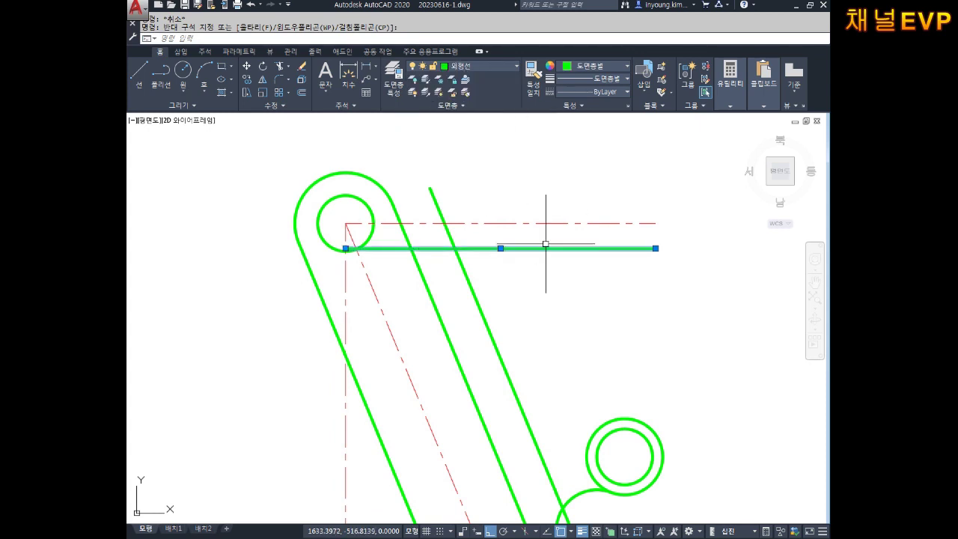
{"action": "key", "text": "Escape"}
{"action": "left_click", "coordinate": [564, 247]}
{"action": "left_click", "coordinate": [476, 310]}
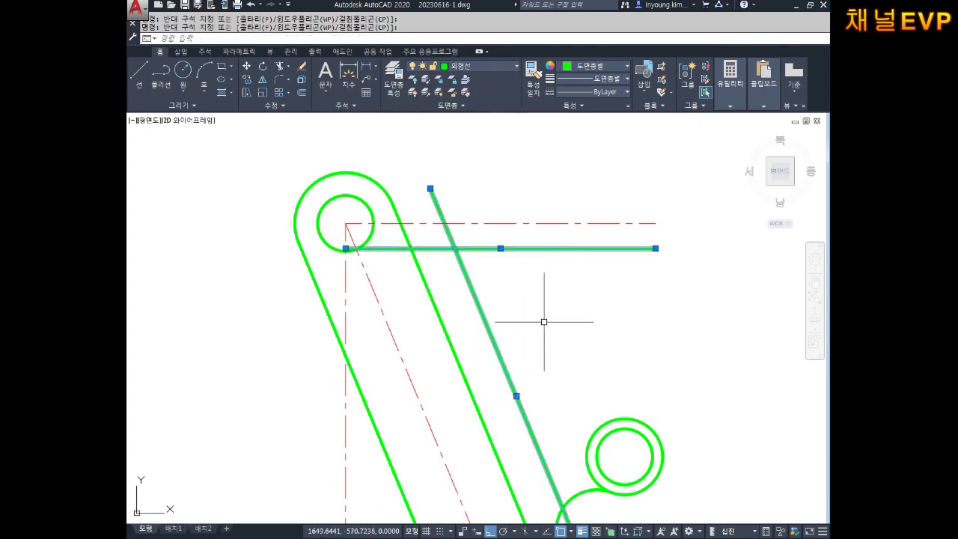
{"action": "middle_click_drag", "start_coordinate": [540, 286], "coordinate": [552, 289]}
{"action": "key", "text": "Escape"}
{"action": "key", "text": "Escape"}
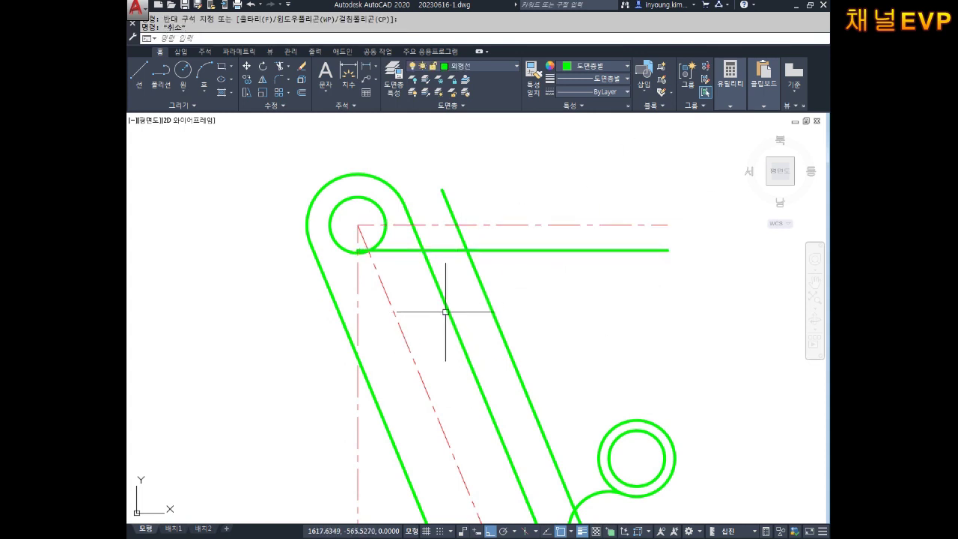
{"action": "scroll", "coordinate": [492, 264], "scroll_direction": "up", "scroll_amount": 2}
- Draw a radius-12 circle centred where the two green helper lines cross
{"action": "type", "text": "c"}
{"action": "key", "text": "Return"}
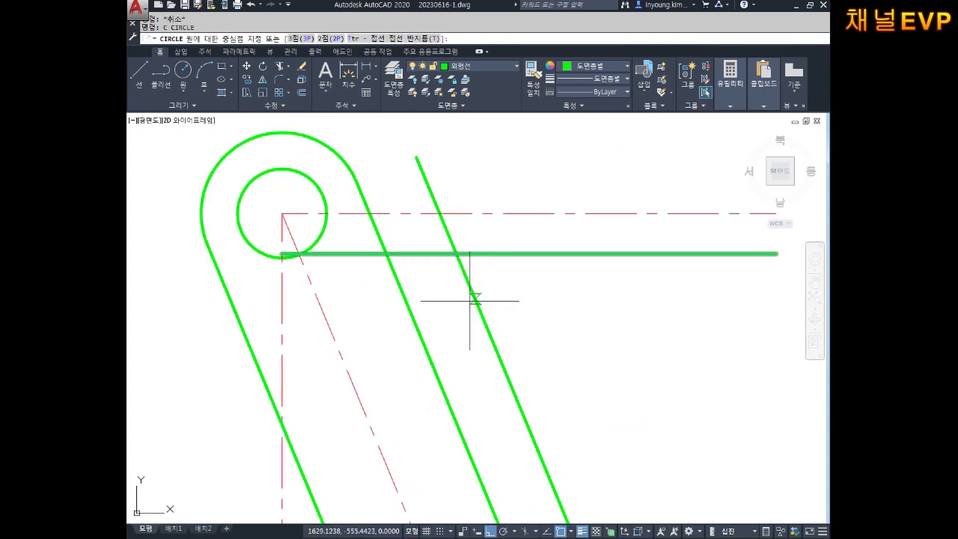
{"action": "left_click", "coordinate": [456, 254]}
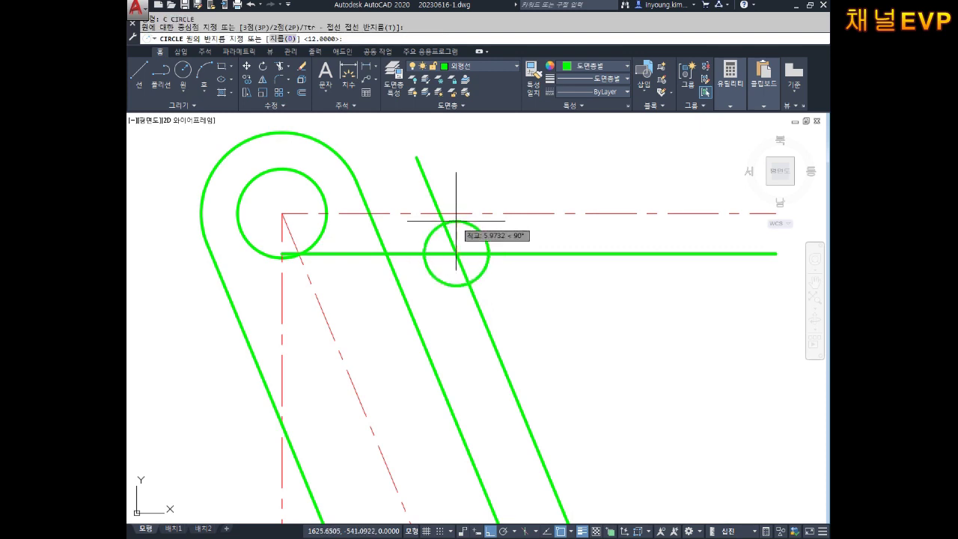
{"action": "type", "text": "17"}
{"action": "key", "text": "Return"}
{"action": "key", "text": "Escape"}
{"action": "key", "text": "Escape"}
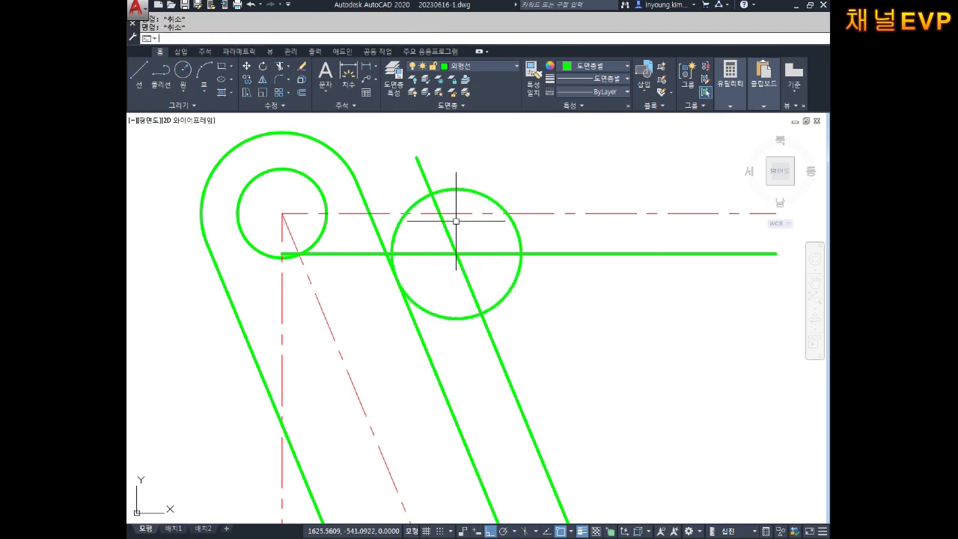
{"action": "scroll", "coordinate": [473, 186], "scroll_direction": "down", "scroll_amount": 2}
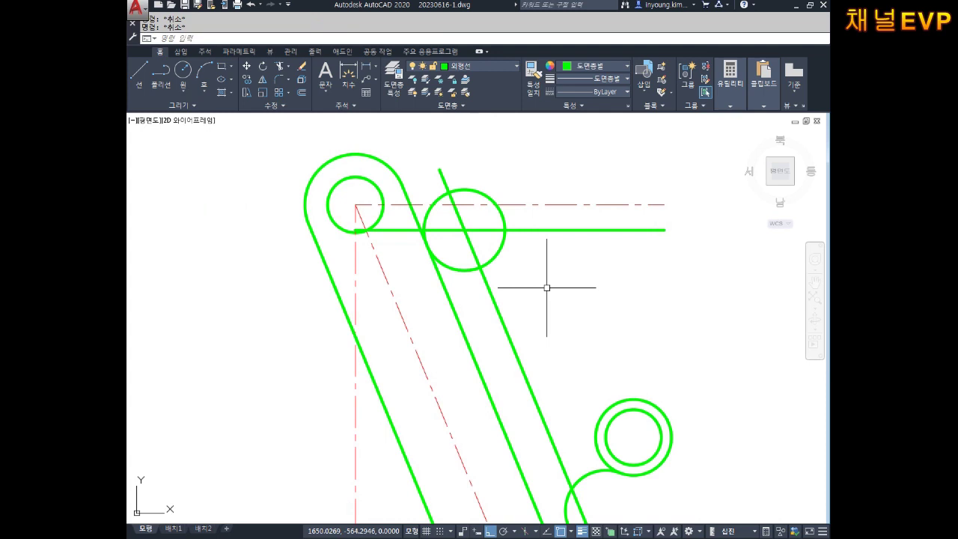
- Add a ⌀24 diameter dimension to the new circle, placed toward the upper right
{"action": "type", "text": "DDI"}
{"action": "key", "text": "Return"}
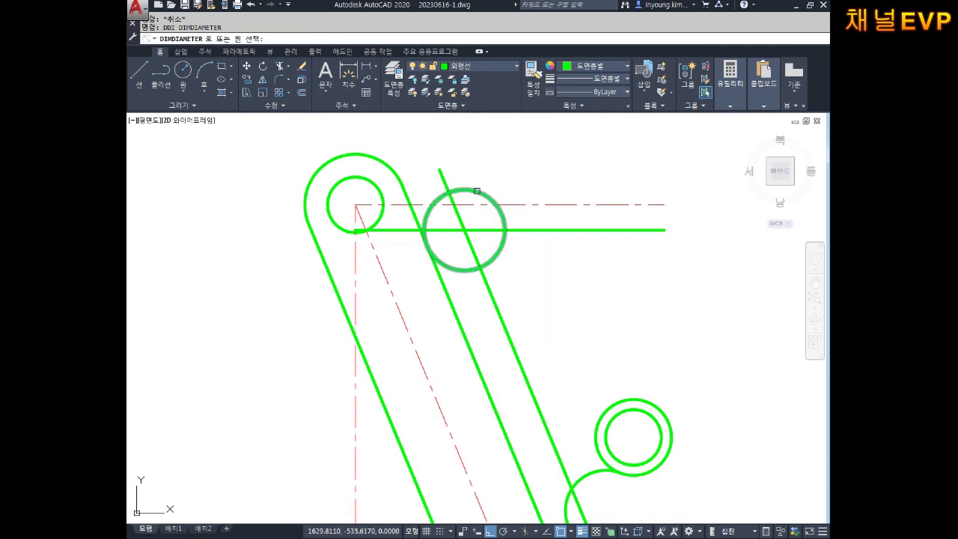
{"action": "left_click", "coordinate": [477, 191]}
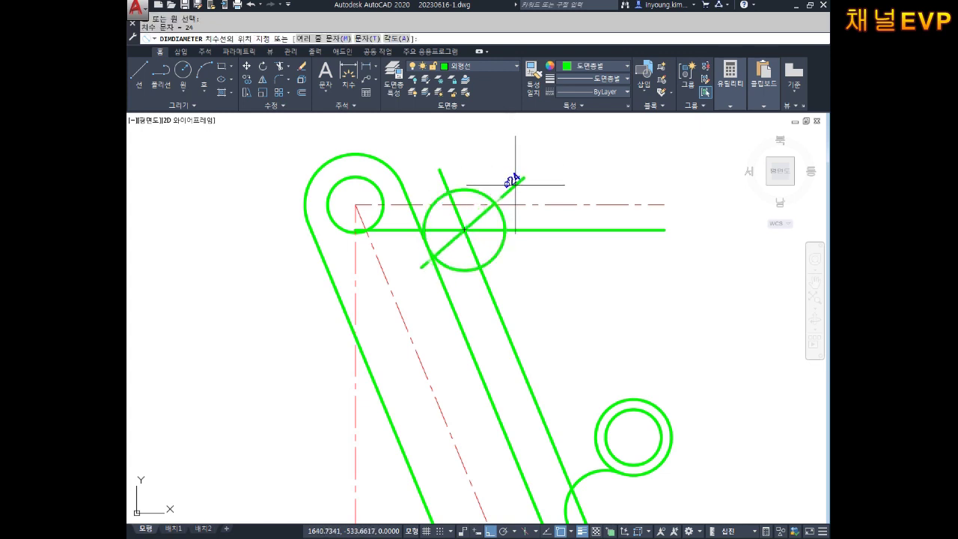
{"action": "left_click", "coordinate": [510, 174]}
{"action": "key", "text": "Escape"}
{"action": "key", "text": "Escape"}
{"action": "middle_click_drag", "start_coordinate": [573, 276], "coordinate": [573, 295]}
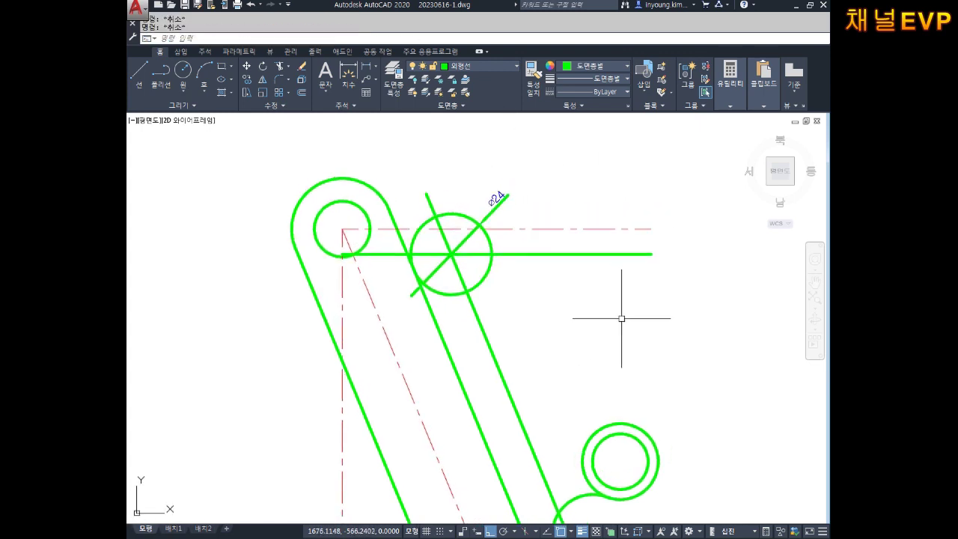
{"action": "middle_click_drag", "start_coordinate": [621, 318], "coordinate": [588, 329]}
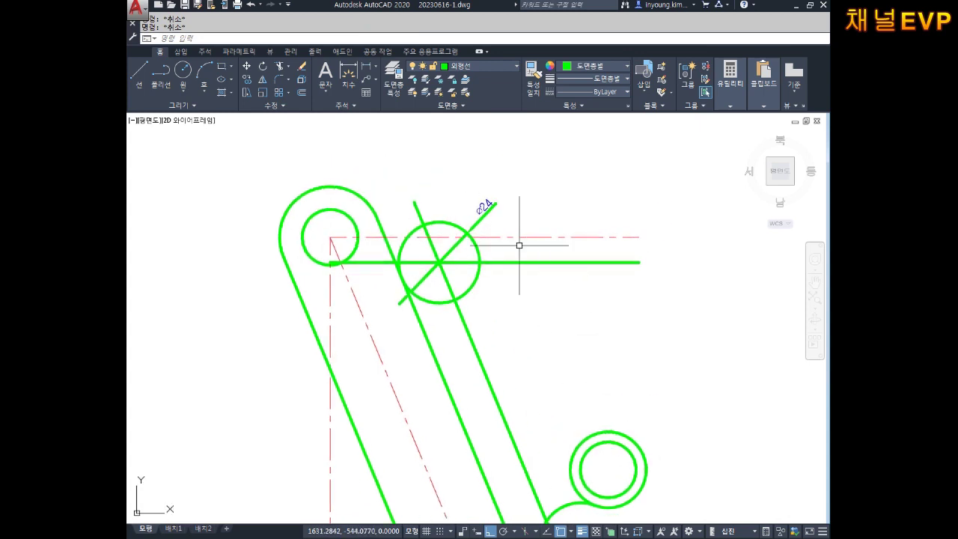
{"action": "left_click", "coordinate": [550, 264]}
- Erase the horizontal and slanted helper lines and the ⌀24 diameter dimension
{"action": "key", "text": "Delete"}
{"action": "left_click", "coordinate": [474, 349]}
{"action": "key", "text": "Delete"}
{"action": "left_click", "coordinate": [485, 208]}
{"action": "key", "text": "Delete"}
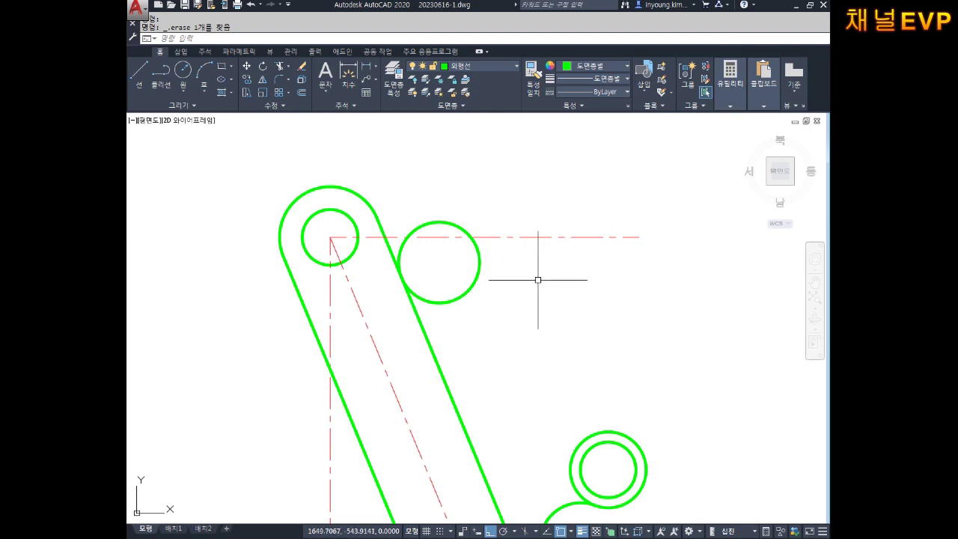
{"action": "left_click", "coordinate": [353, 249]}
{"action": "key", "text": "Escape"}
{"action": "key", "text": "Escape"}
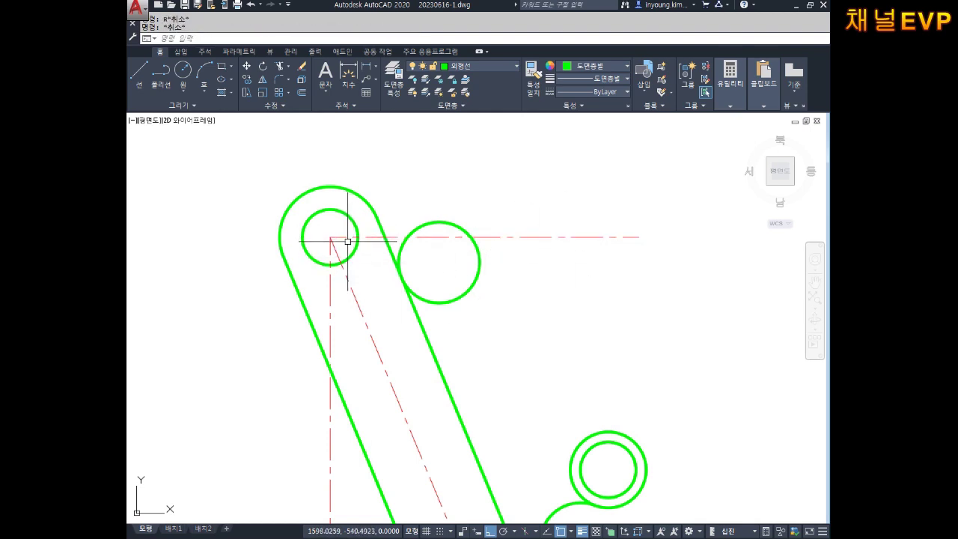
{"action": "type", "text": "EX"}
- Extend and trim the hole's horizontal centreline so it ends at the outer arc
{"action": "key", "text": "Return"}
{"action": "left_click", "coordinate": [345, 236]}
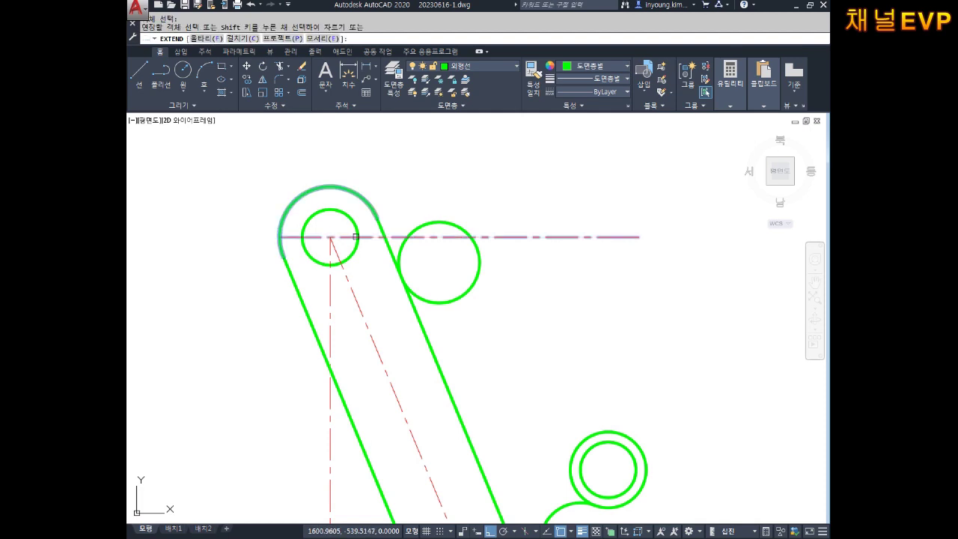
{"action": "key", "text": "Escape"}
{"action": "key", "text": "Return"}
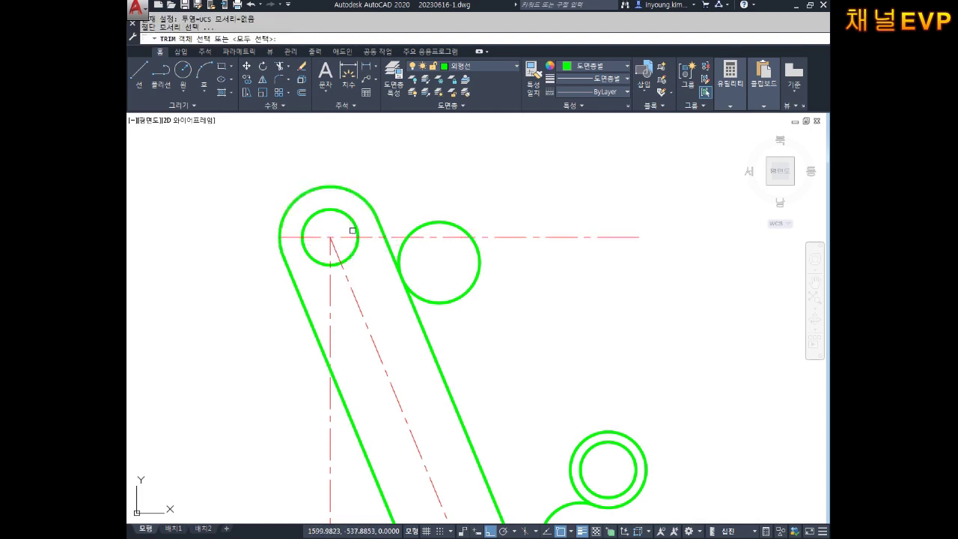
{"action": "left_click", "coordinate": [367, 238]}
{"action": "mouse_move", "coordinate": [562, 308]}
{"action": "middle_mouse_down"}
{"action": "mouse_move", "coordinate": [579, 285]}
{"action": "mouse_move", "coordinate": [546, 306]}
{"action": "middle_mouse_up"}
{"action": "key", "text": "Escape"}
{"action": "key", "text": "Escape"}
- Extend the vertical and slanted centrelines up to the outer arc boundary
{"action": "key", "text": "Return"}
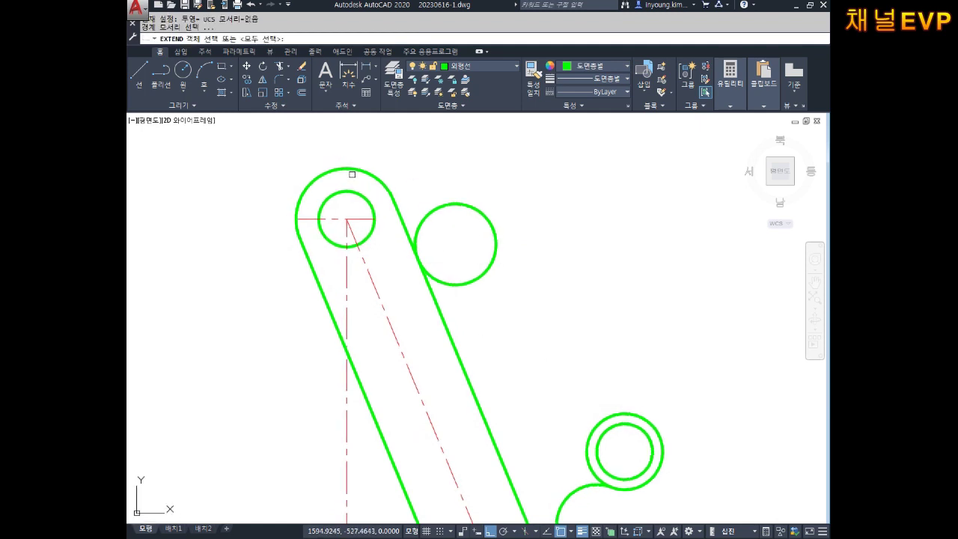
{"action": "left_click", "coordinate": [346, 169]}
{"action": "key", "text": "Return"}
{"action": "left_click", "coordinate": [346, 232]}
{"action": "left_click", "coordinate": [352, 235]}
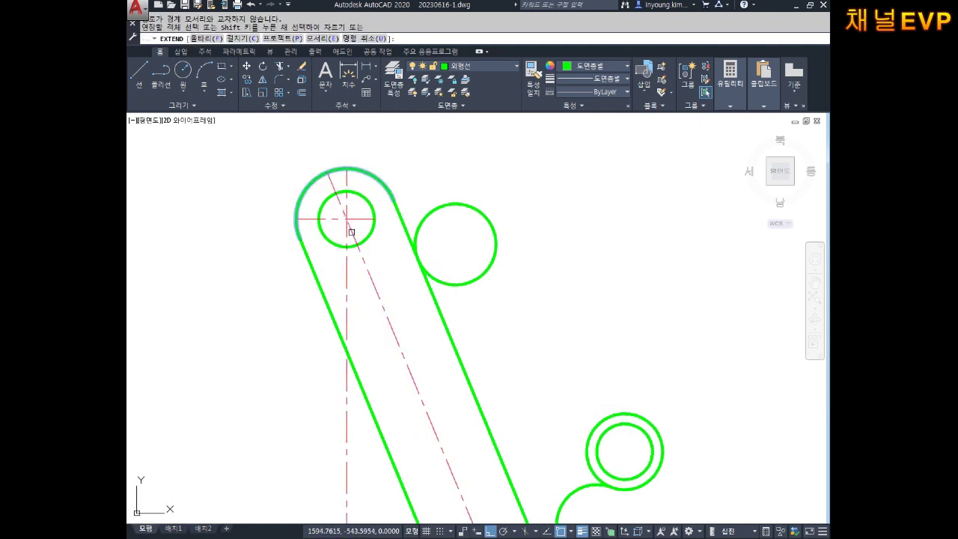
{"action": "key", "text": "Escape"}
{"action": "key", "text": "Escape"}
{"action": "middle_click_drag", "start_coordinate": [551, 275], "coordinate": [556, 259]}
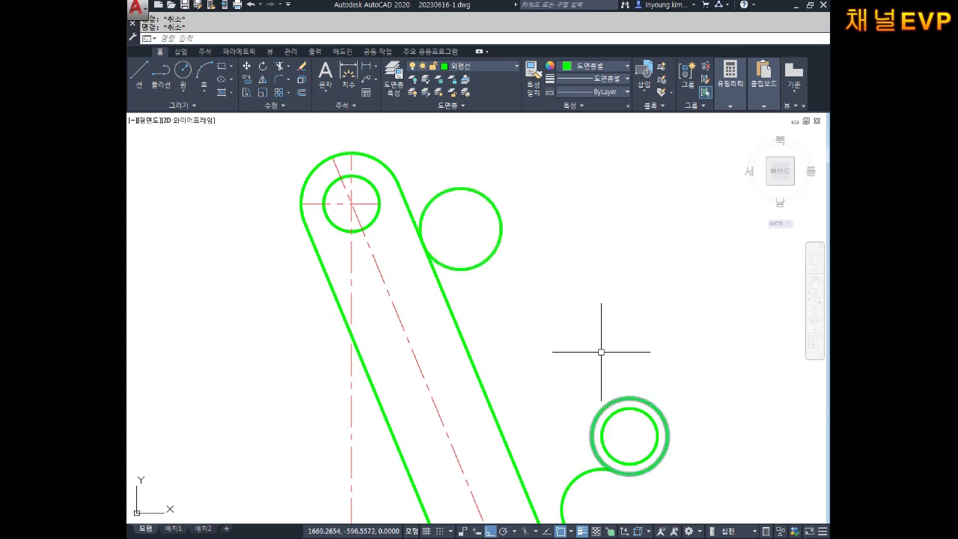
{"action": "type", "text": "c"}
- Draw a radius-108 circle tangent to the free ⌀24 circle and the lower-right boss
{"action": "key", "text": "Return"}
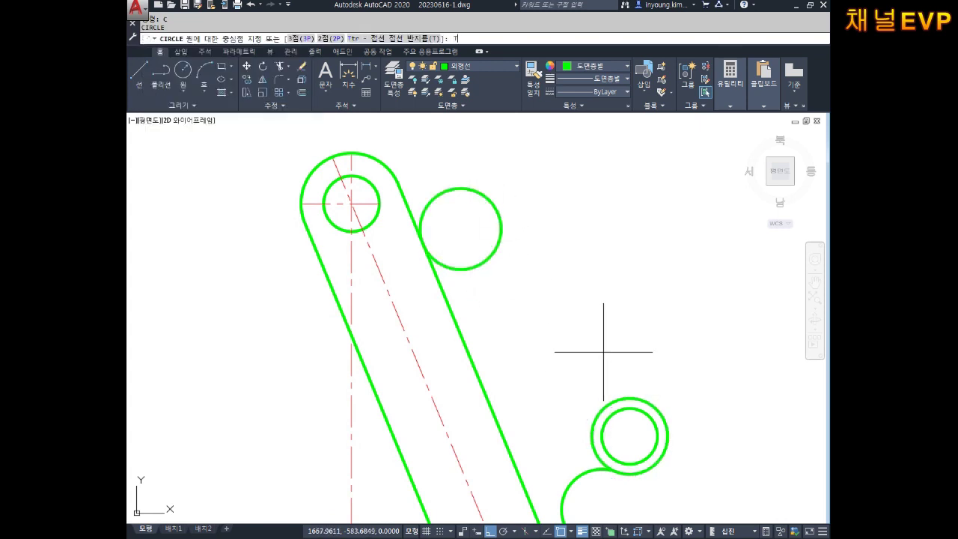
{"action": "key", "text": "Return"}
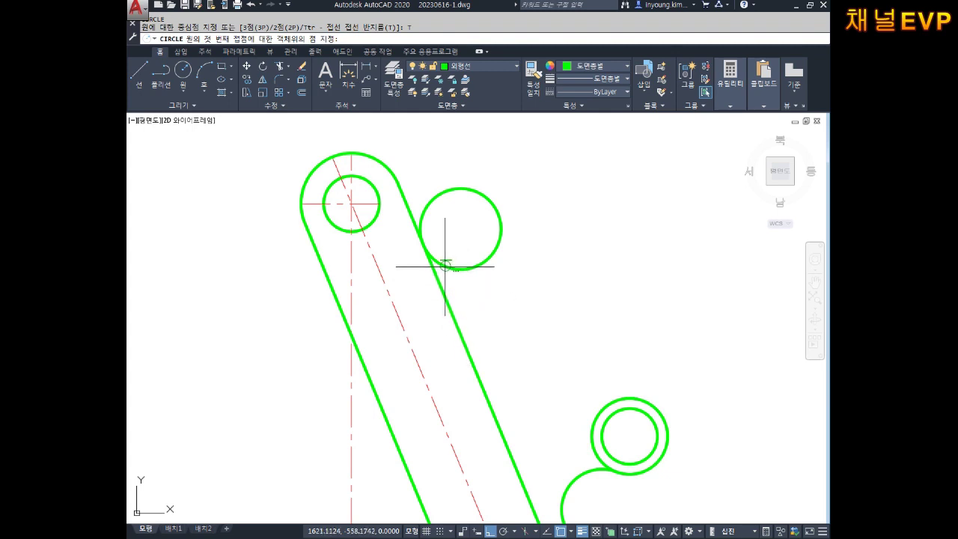
{"action": "left_click", "coordinate": [447, 267]}
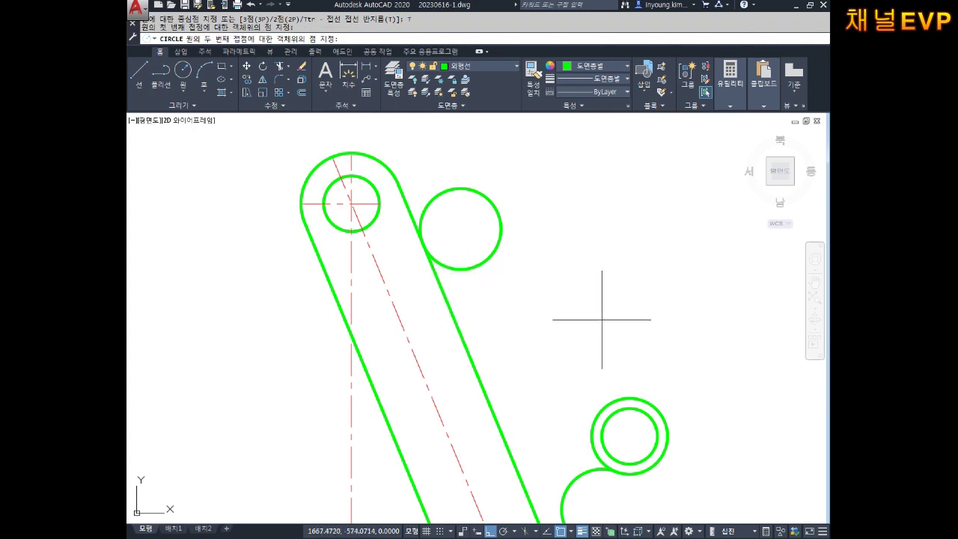
{"action": "middle_click_drag", "start_coordinate": [686, 372], "coordinate": [656, 322]}
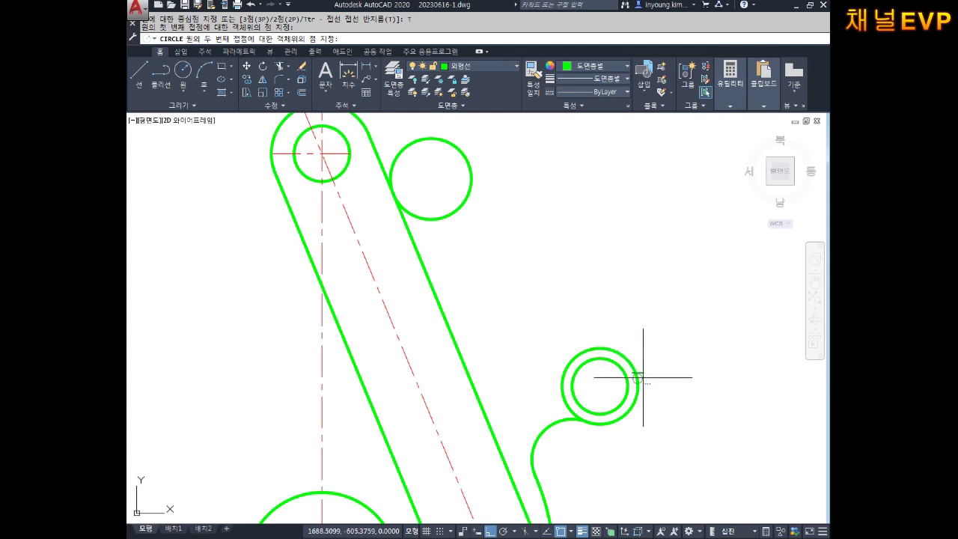
{"action": "left_click", "coordinate": [643, 377]}
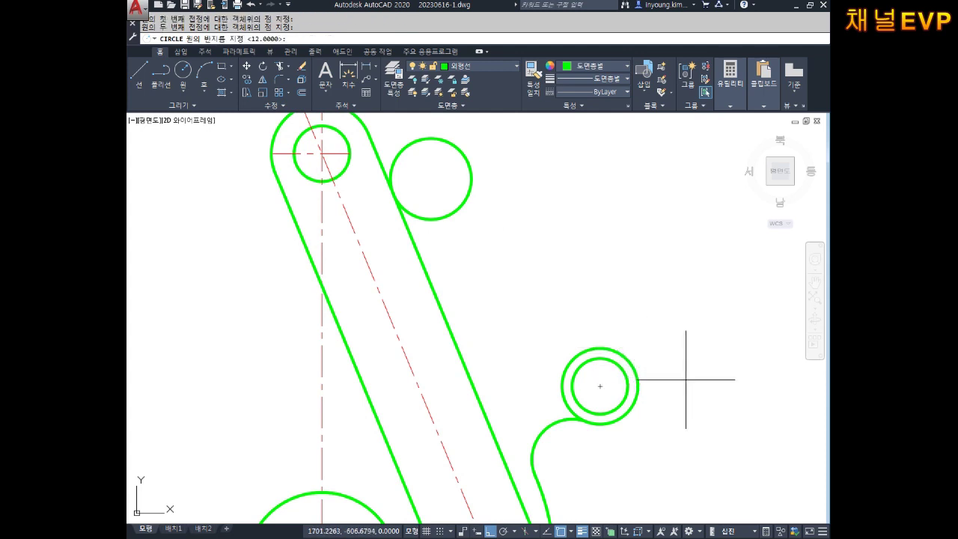
{"action": "type", "text": "108"}
{"action": "key", "text": "Return"}
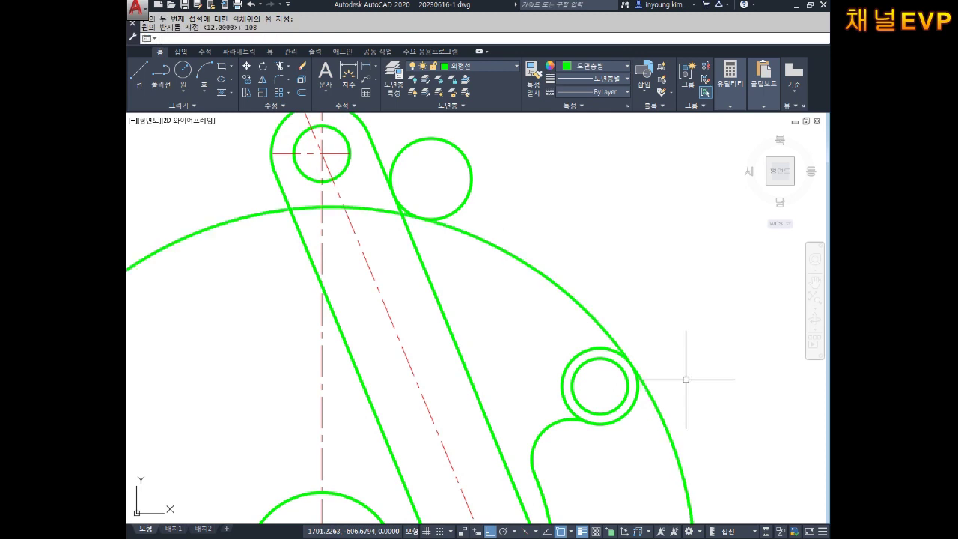
{"action": "middle_click_drag", "start_coordinate": [659, 330], "coordinate": [692, 345]}
{"action": "key", "text": "Escape"}
{"action": "key", "text": "Escape"}
{"action": "type", "text": "tr"}
{"action": "key", "text": "Return"}
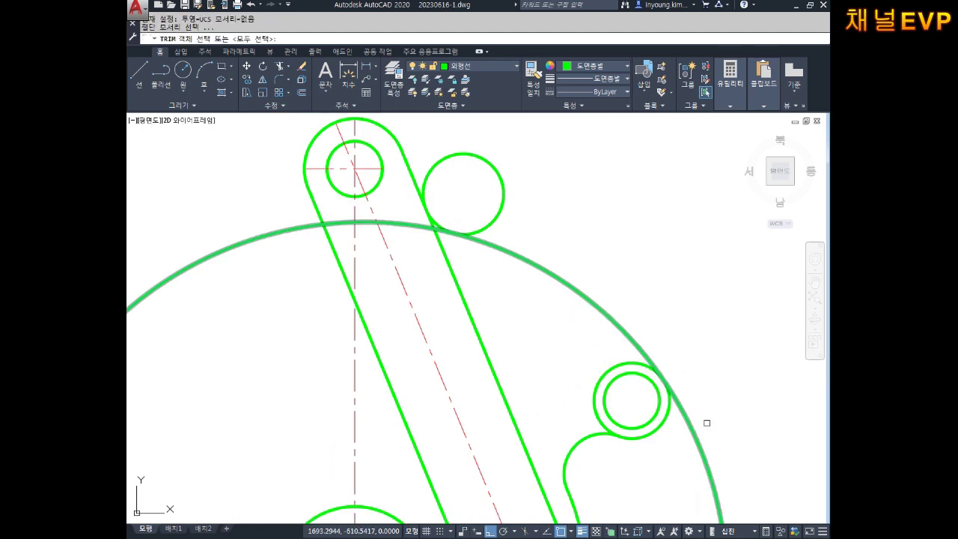
{"action": "left_click", "coordinate": [686, 408]}
{"action": "scroll", "coordinate": [367, 231], "scroll_direction": "up", "scroll_amount": 5}
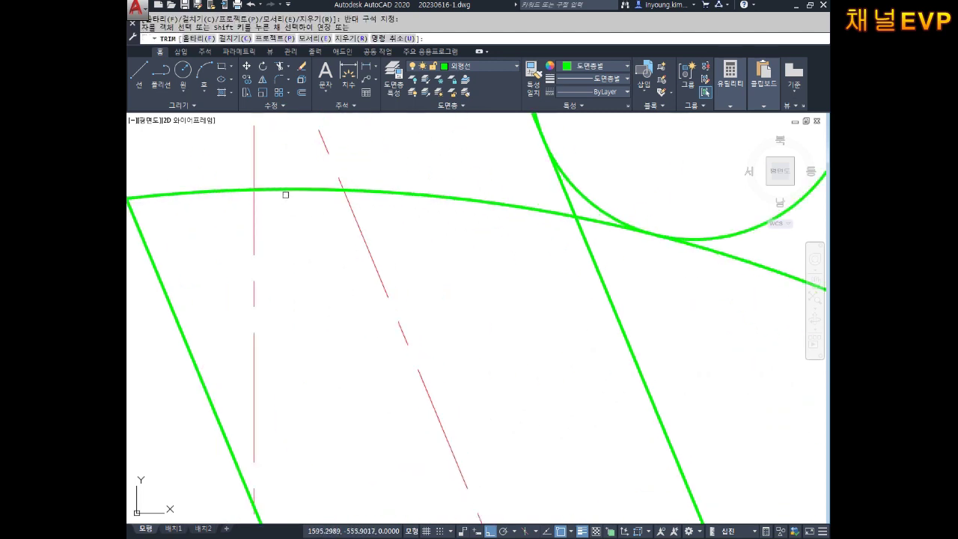
{"action": "scroll", "coordinate": [285, 196], "scroll_direction": "down", "scroll_amount": 3}
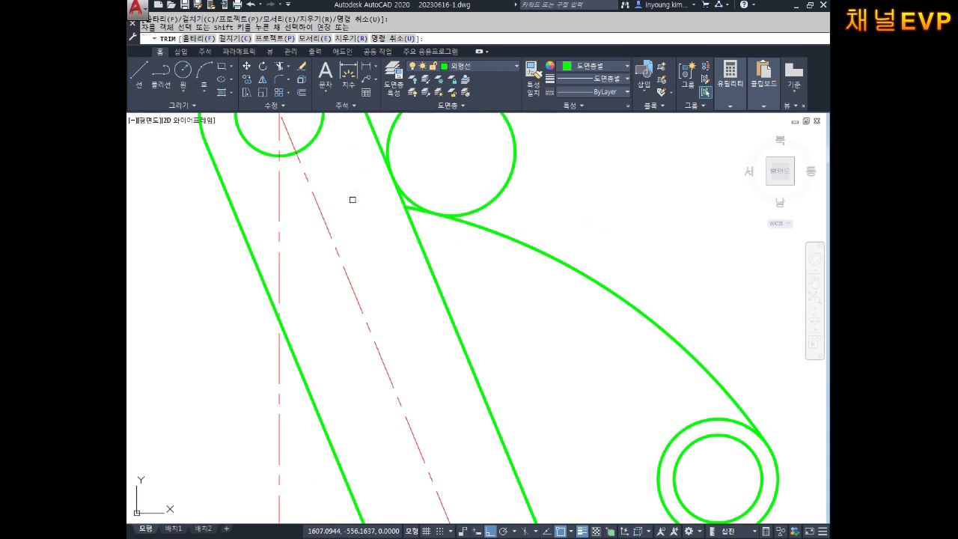
{"action": "middle_click_drag", "start_coordinate": [386, 196], "coordinate": [392, 255]}
{"action": "left_click", "coordinate": [522, 192]}
{"action": "left_click", "coordinate": [431, 206]}
{"action": "scroll", "coordinate": [404, 228], "scroll_direction": "up", "scroll_amount": 2}
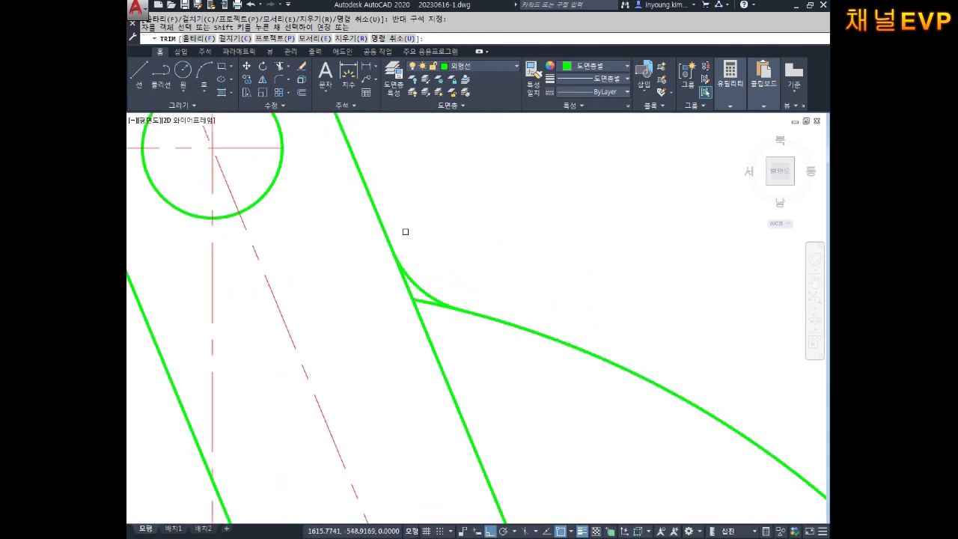
{"action": "left_click", "coordinate": [423, 322]}
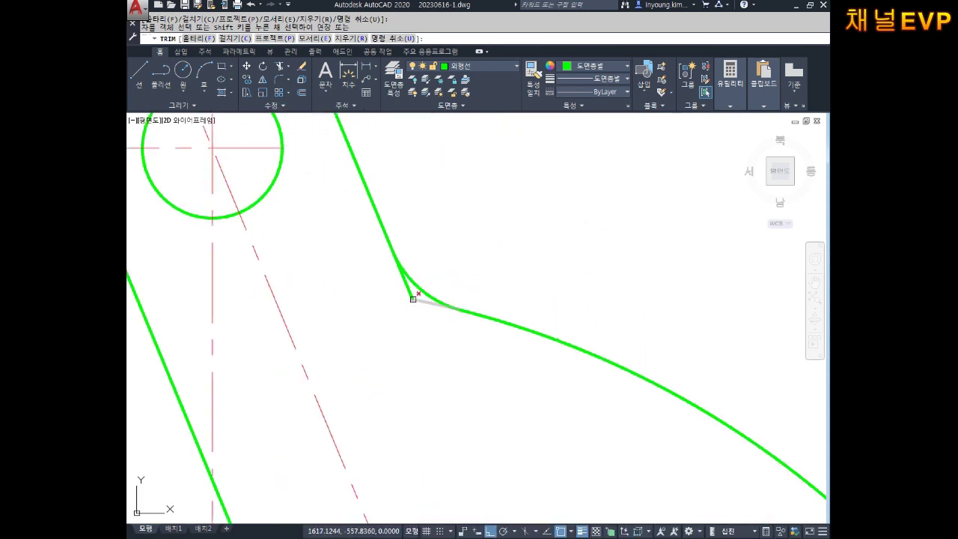
{"action": "scroll", "coordinate": [423, 303], "scroll_direction": "down", "scroll_amount": 4}
{"action": "middle_click_drag", "start_coordinate": [583, 425], "coordinate": [563, 336]}
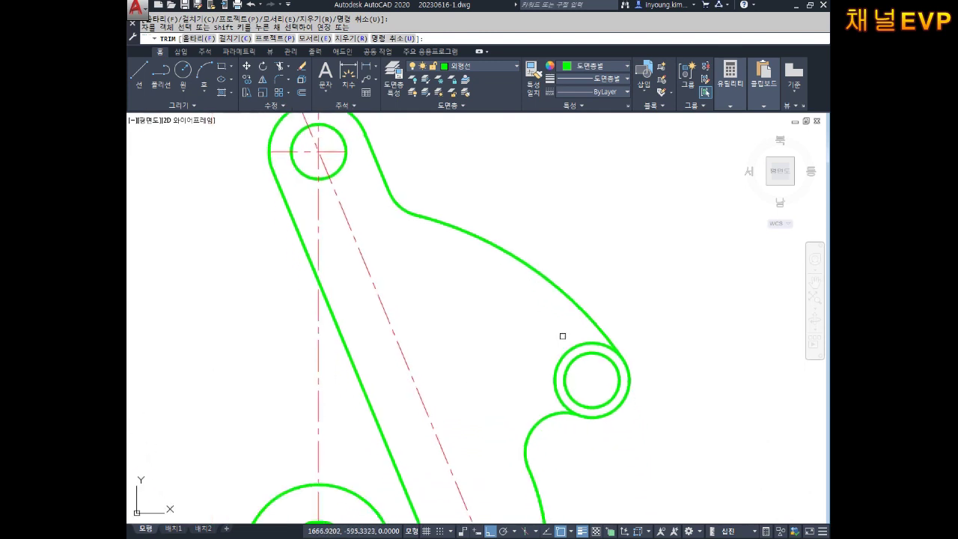
{"action": "scroll", "coordinate": [682, 348], "scroll_direction": "down", "scroll_amount": 2}
{"action": "scroll", "coordinate": [540, 264], "scroll_direction": "up", "scroll_amount": 2}
{"action": "middle_click_drag", "start_coordinate": [540, 264], "coordinate": [551, 293]}
{"action": "key", "text": "Escape"}
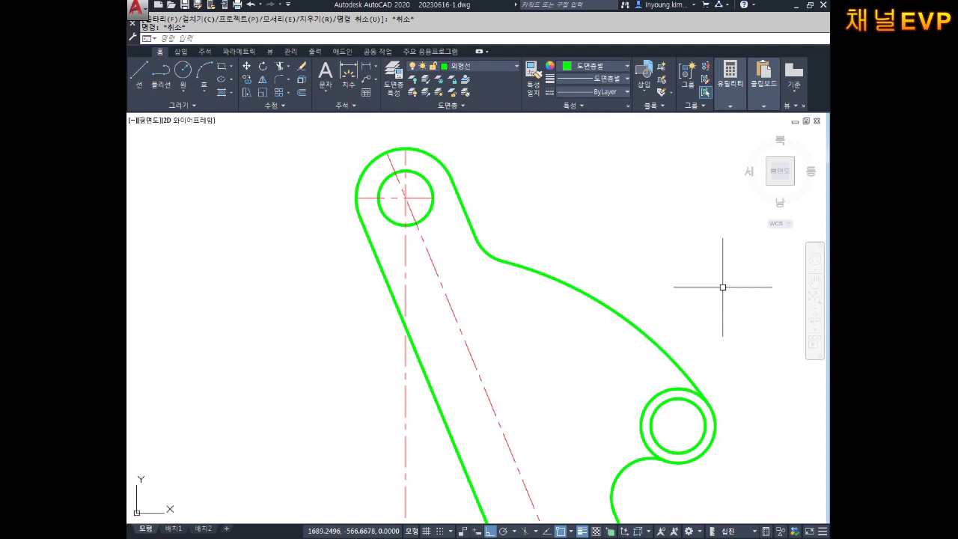
{"action": "key", "text": "Escape"}
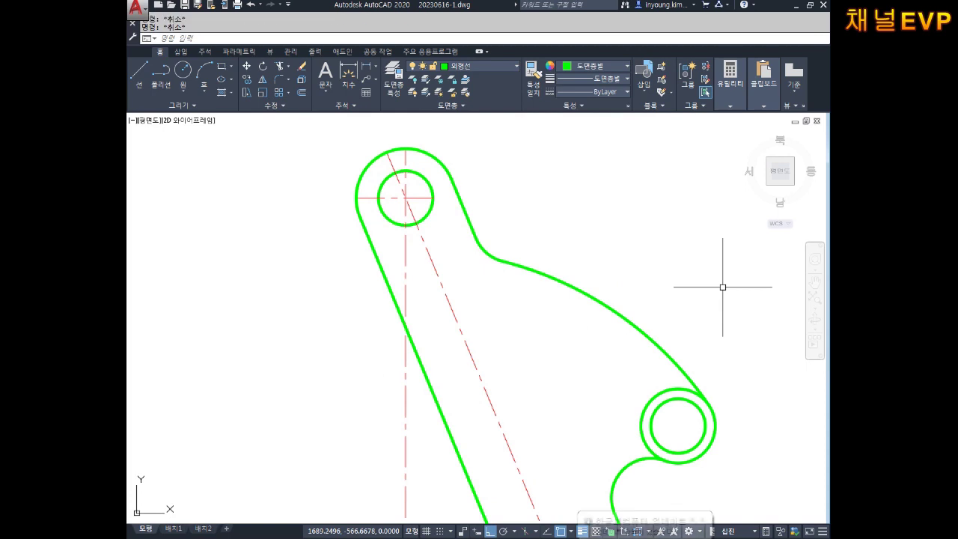
{"action": "type", "text": "p"}
- Offset the upper outer arc 19.5 inward, inside the bracket
{"action": "key", "text": "Return"}
{"action": "type", "text": "1"}
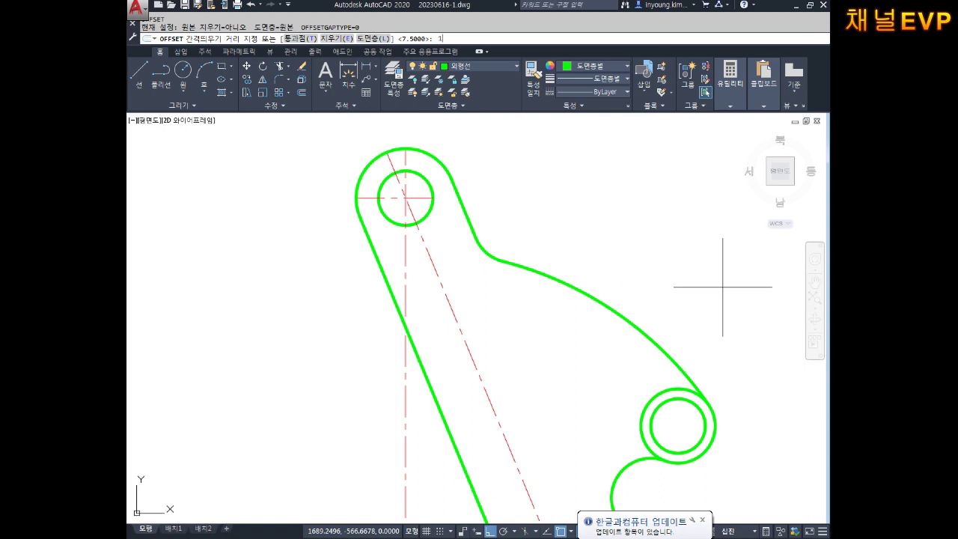
{"action": "type", "text": "9.5"}
{"action": "key", "text": "Return"}
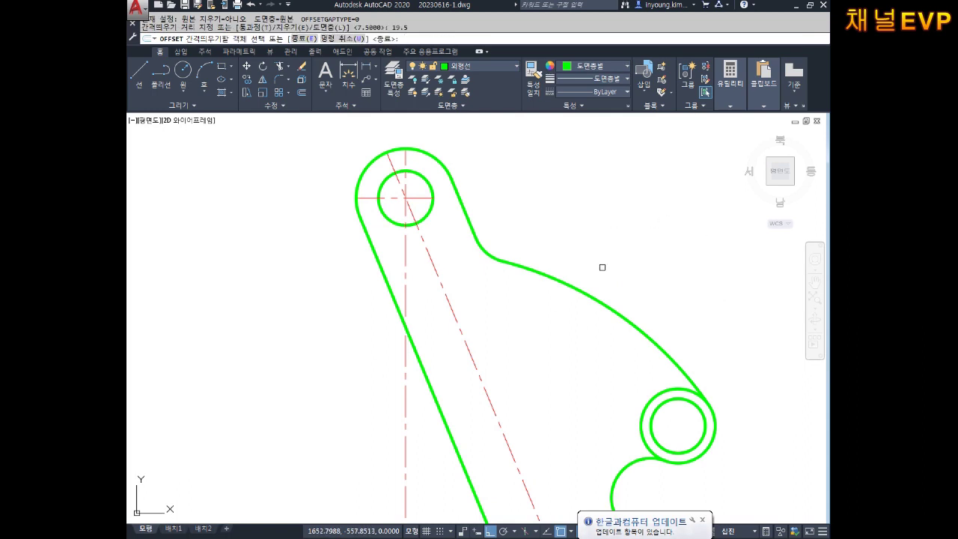
{"action": "left_click", "coordinate": [637, 316]}
{"action": "left_click", "coordinate": [546, 366]}
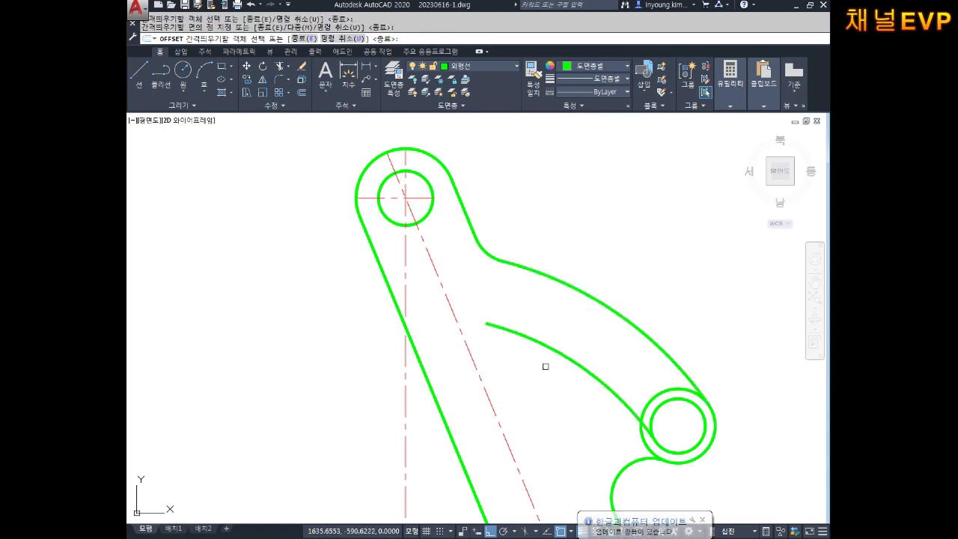
{"action": "scroll", "coordinate": [584, 299], "scroll_direction": "up", "scroll_amount": 2}
{"action": "scroll", "coordinate": [594, 326], "scroll_direction": "up", "scroll_amount": 2}
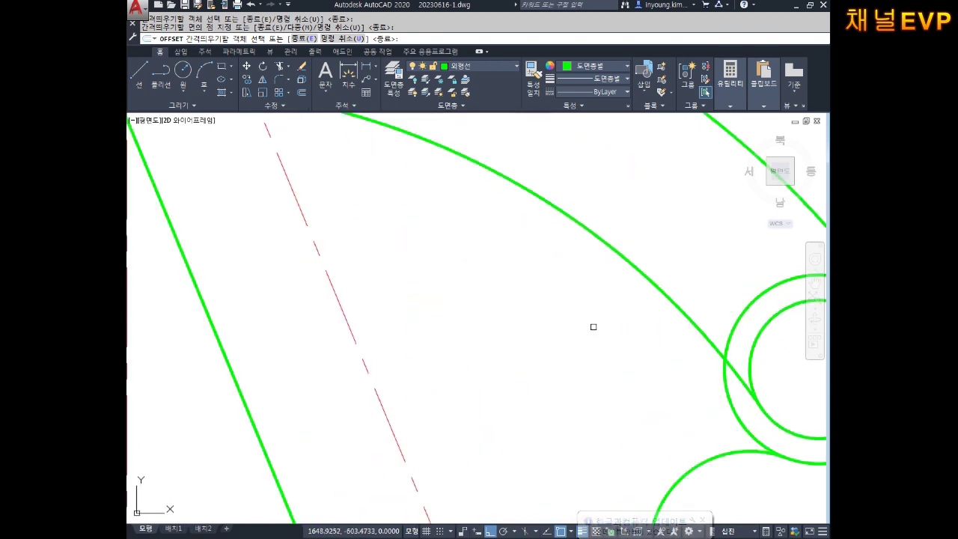
{"action": "scroll", "coordinate": [594, 326], "scroll_direction": "down", "scroll_amount": 2}
{"action": "scroll", "coordinate": [610, 371], "scroll_direction": "down", "scroll_amount": 2}
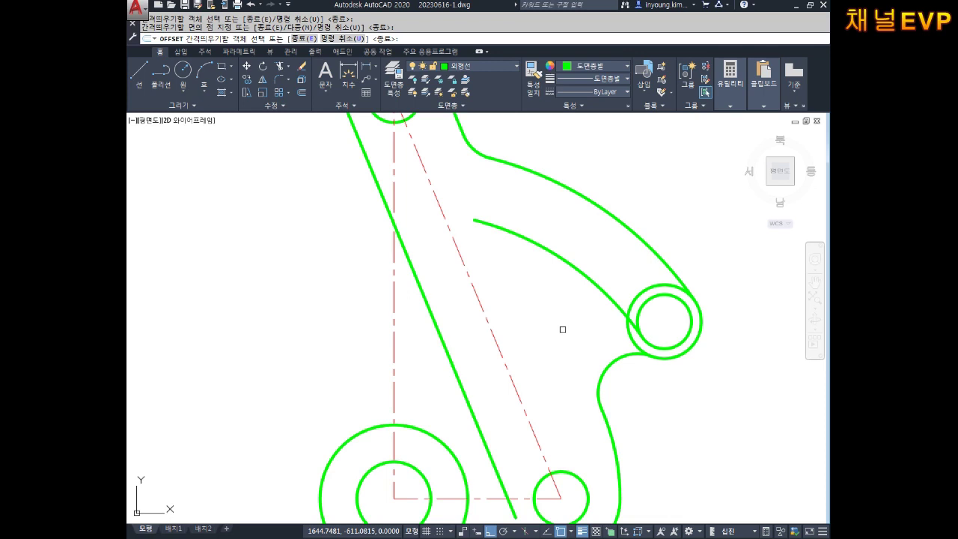
- Offset the small lower-right arc 25.5 outward
{"action": "key", "text": "Return"}
{"action": "key", "text": "Return"}
{"action": "type", "text": "2"}
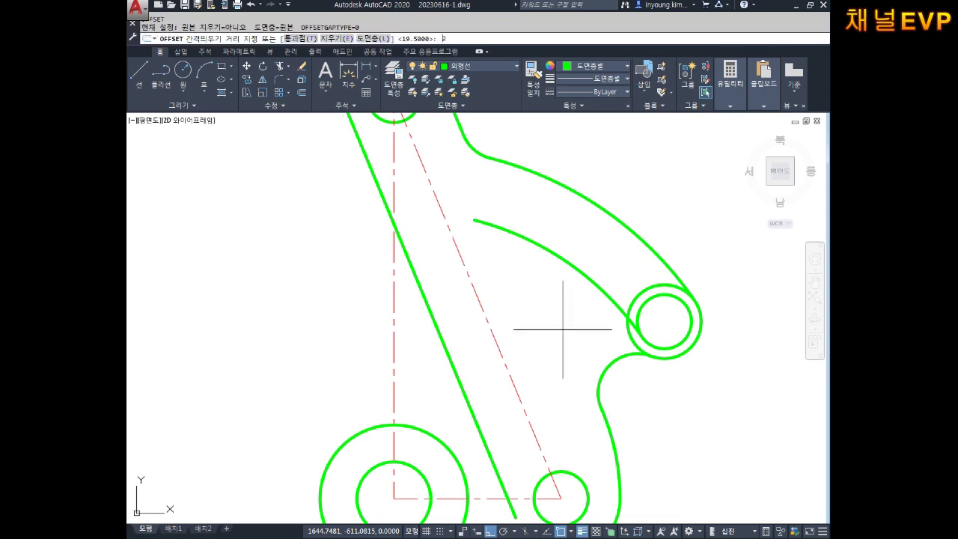
{"action": "type", "text": "5."}
{"action": "key", "text": "Return"}
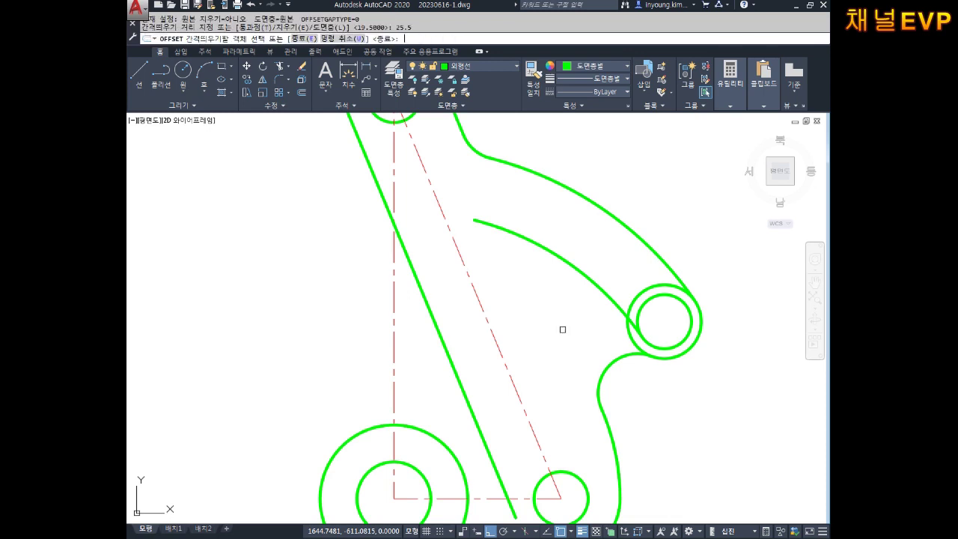
{"action": "left_click", "coordinate": [608, 369]}
{"action": "left_click", "coordinate": [614, 331]}
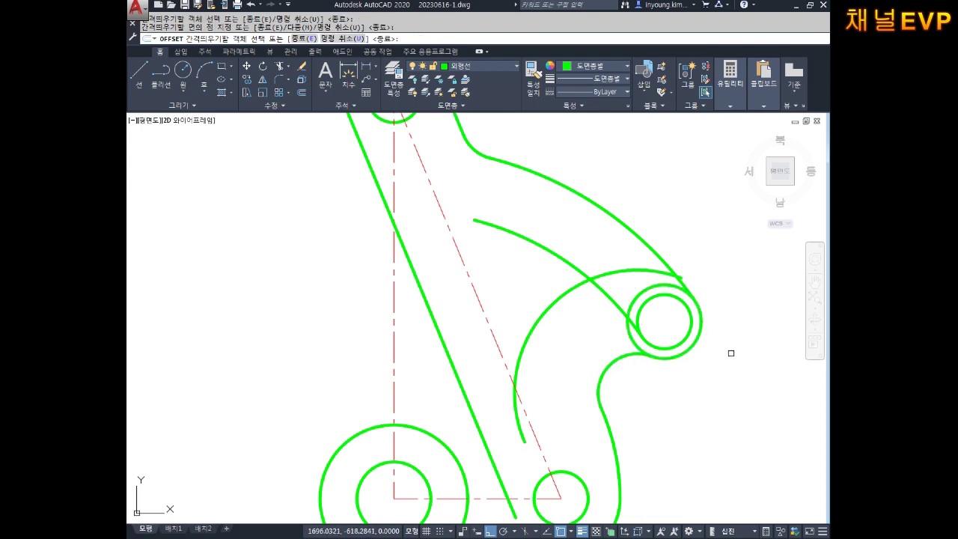
{"action": "key", "text": "Escape"}
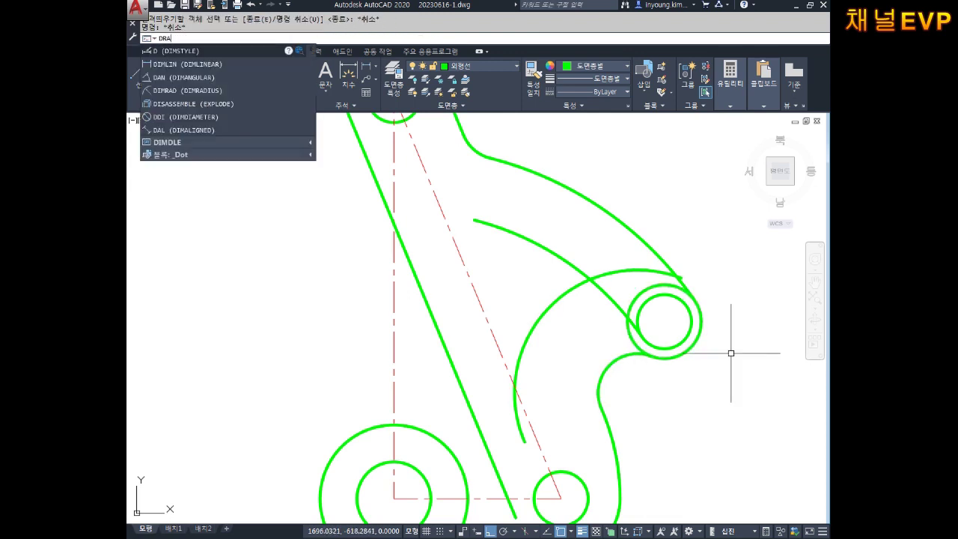
{"action": "key", "text": "Return"}
{"action": "left_click", "coordinate": [605, 369]}
{"action": "left_click", "coordinate": [565, 376]}
{"action": "key", "text": "Return"}
{"action": "left_click", "coordinate": [543, 317]}
{"action": "left_click", "coordinate": [558, 300]}
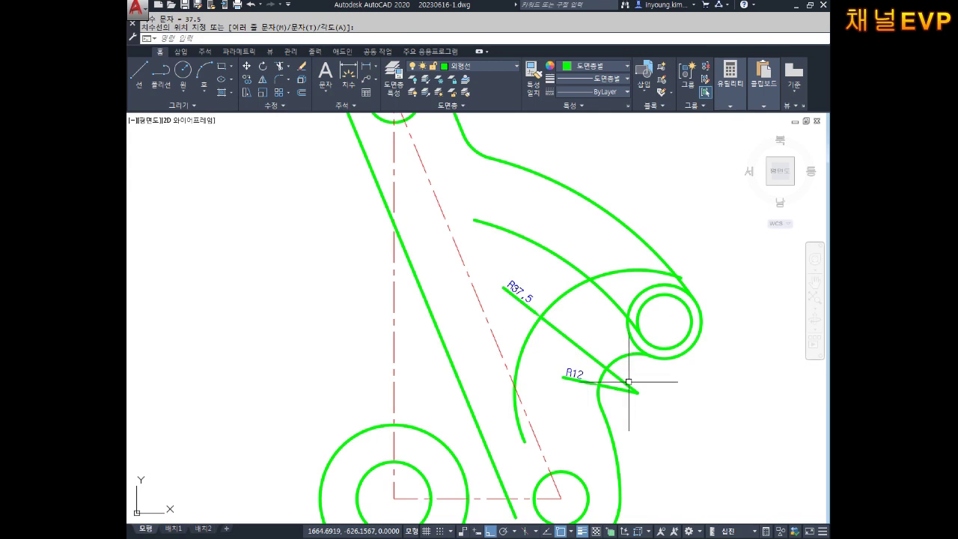
{"action": "key", "text": "Escape"}
{"action": "key", "text": "Escape"}
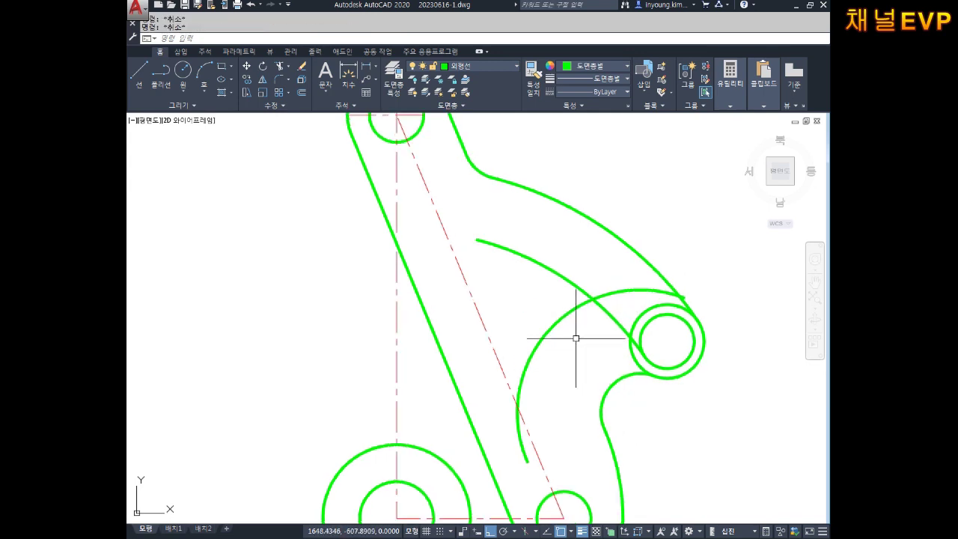
{"action": "middle_click_drag", "start_coordinate": [573, 336], "coordinate": [568, 354]}
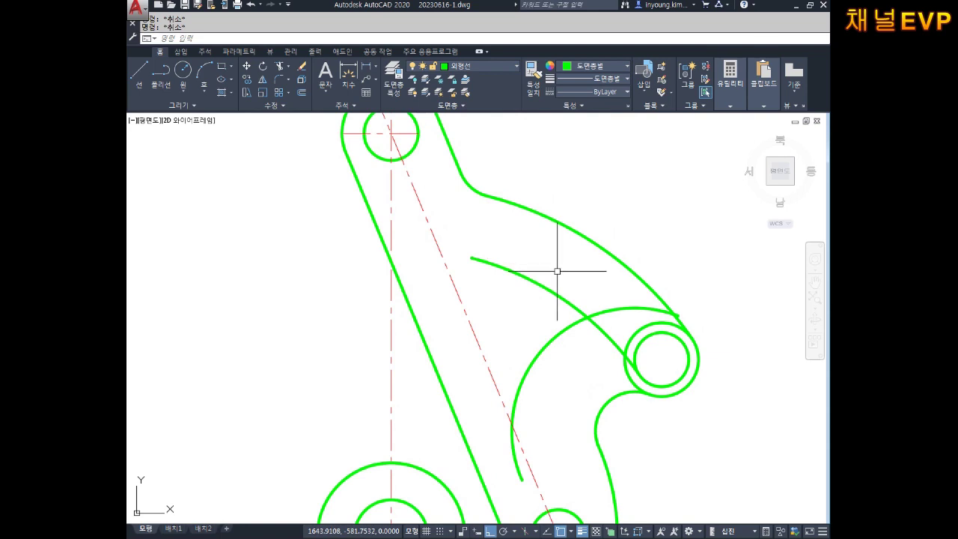
{"action": "type", "text": "F"}
{"action": "key", "text": "Return"}
{"action": "type", "text": "R"}
{"action": "key", "text": "Return"}
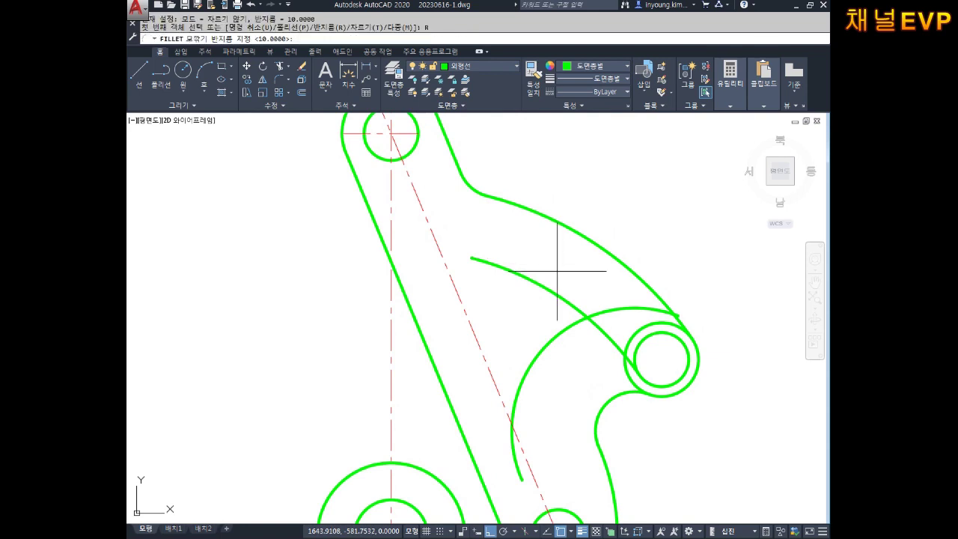
- Set fillet radius 6 with trim off and round the first cutout corner
{"action": "type", "text": "6"}
{"action": "key", "text": "Return"}
{"action": "type", "text": "T"}
{"action": "key", "text": "Return"}
{"action": "type", "text": "N"}
{"action": "key", "text": "Return"}
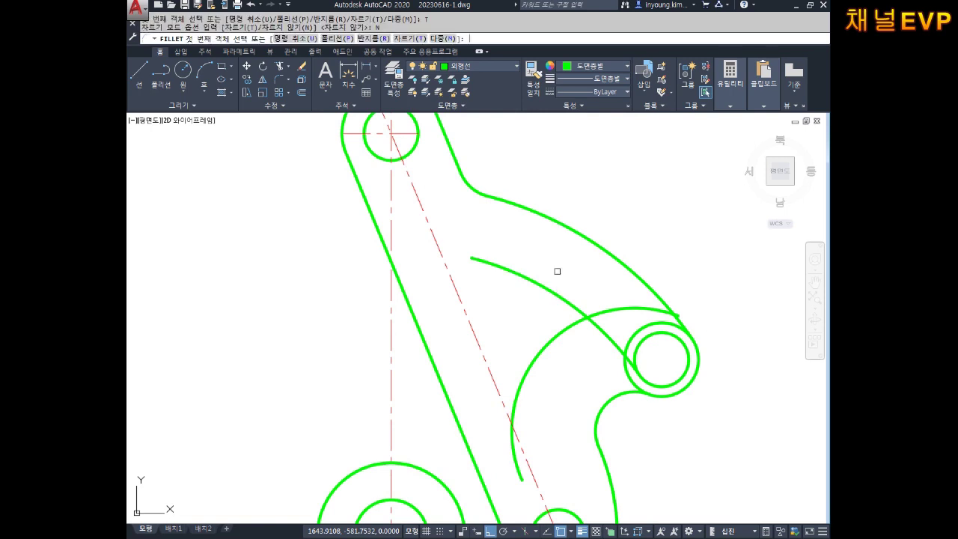
{"action": "left_click", "coordinate": [476, 261]}
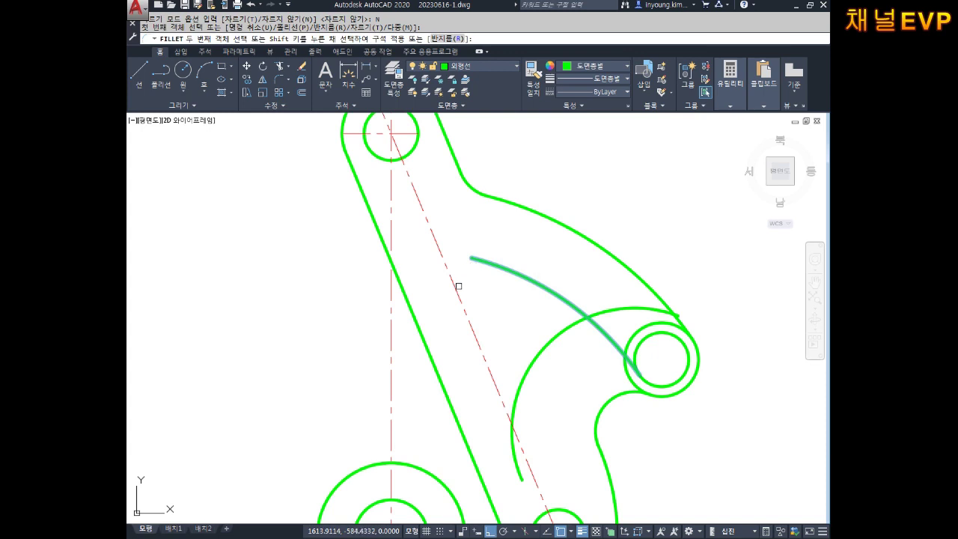
{"action": "left_click", "coordinate": [455, 289]}
- Fillet the remaining lower and upper cutout corners at radius 6
{"action": "key", "text": "Return"}
{"action": "left_click", "coordinate": [490, 368]}
{"action": "left_click", "coordinate": [528, 368]}
{"action": "key", "text": "Return"}
{"action": "left_click", "coordinate": [561, 323]}
{"action": "left_click", "coordinate": [576, 307]}
{"action": "key", "text": "Escape"}
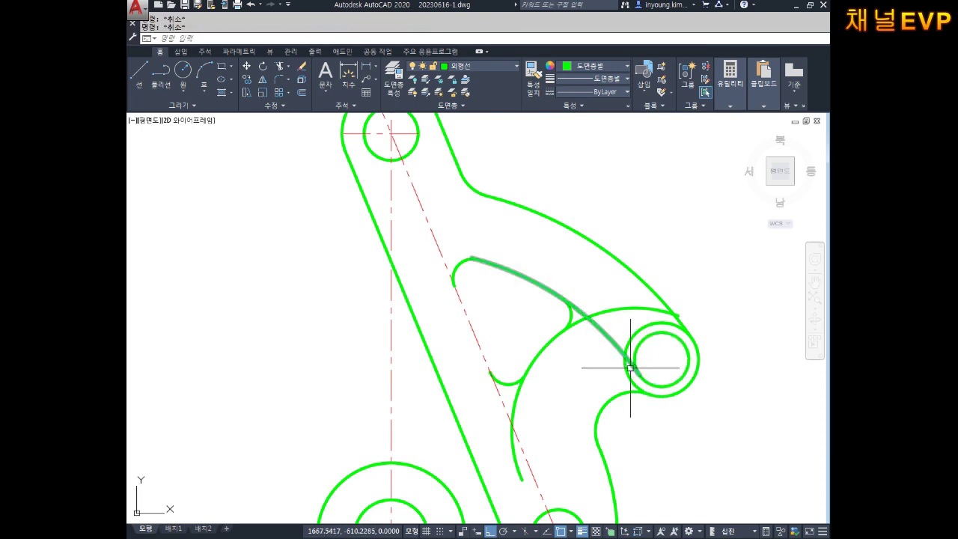
- Trim the short arc overhang near the right hole
{"action": "type", "text": "tr"}
{"action": "key", "text": "Return"}
{"action": "left_click", "coordinate": [513, 458]}
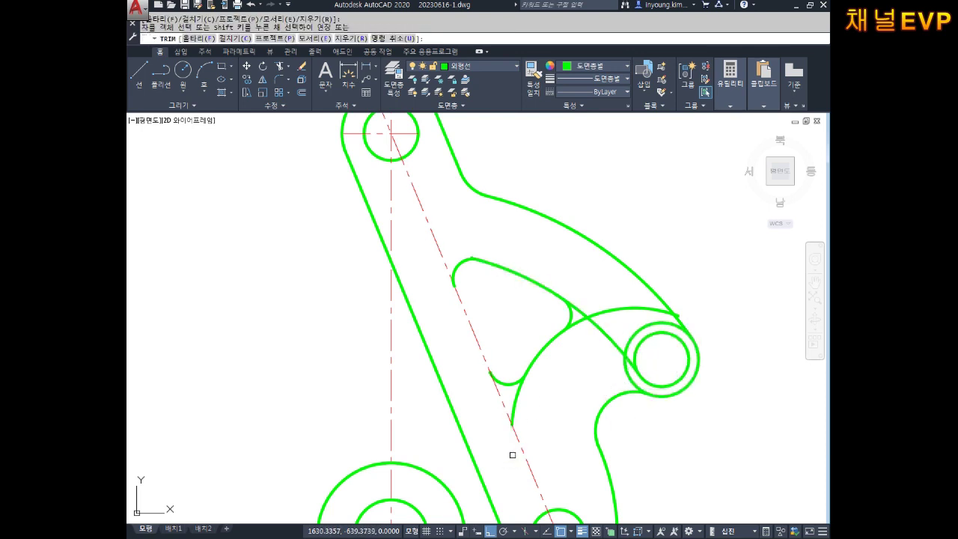
- Trim the arc stubs past the diagonal line, the top arc's end, and the corner spikes
{"action": "scroll", "coordinate": [635, 364], "scroll_direction": "up", "scroll_amount": 4}
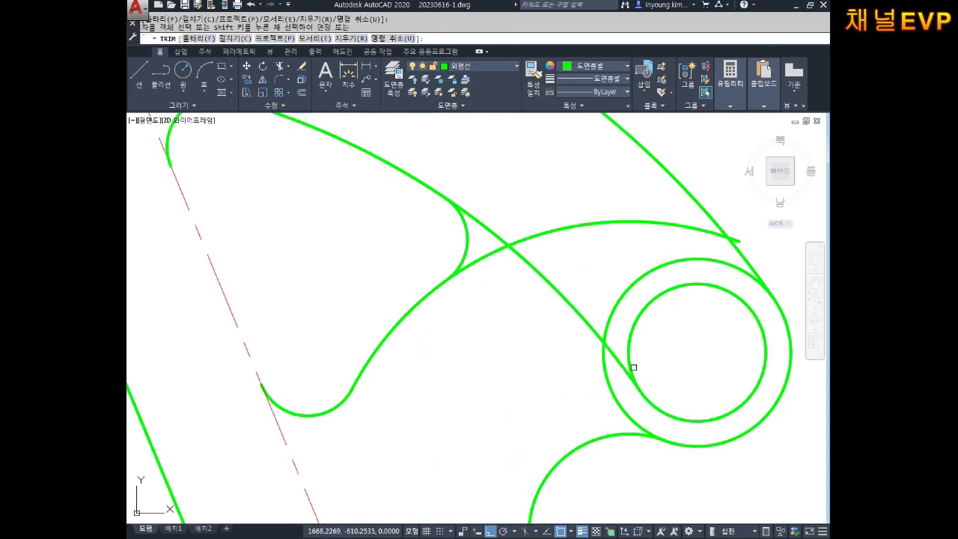
{"action": "left_click", "coordinate": [740, 240]}
{"action": "left_click", "coordinate": [633, 222]}
{"action": "left_click_drag", "start_coordinate": [563, 212], "coordinate": [492, 265]}
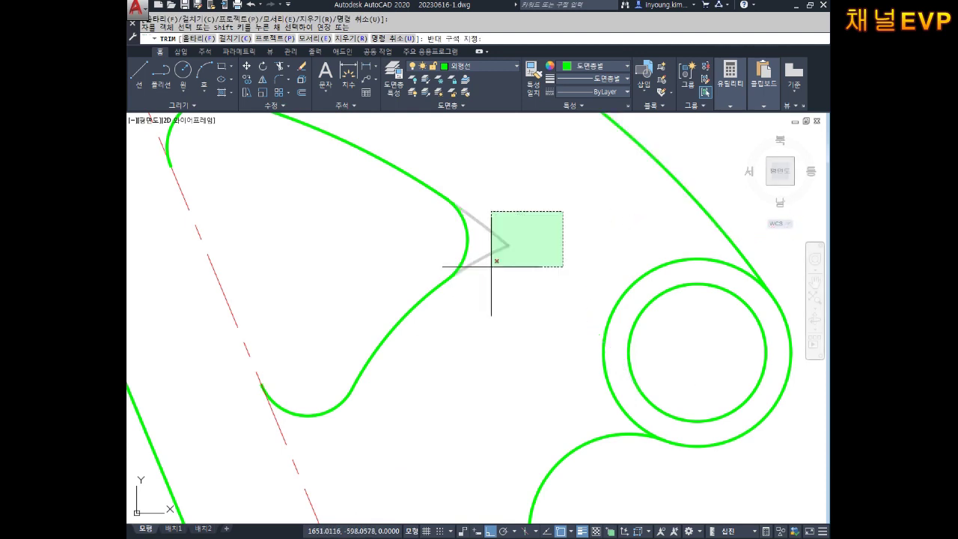
{"action": "middle_click_drag", "start_coordinate": [507, 280], "coordinate": [561, 366]}
{"action": "scroll", "coordinate": [364, 235], "scroll_direction": "up", "scroll_amount": 5}
- Rerun trim with all objects as cutting edges, then view the cutout's lower corner
{"action": "key", "text": "Return"}
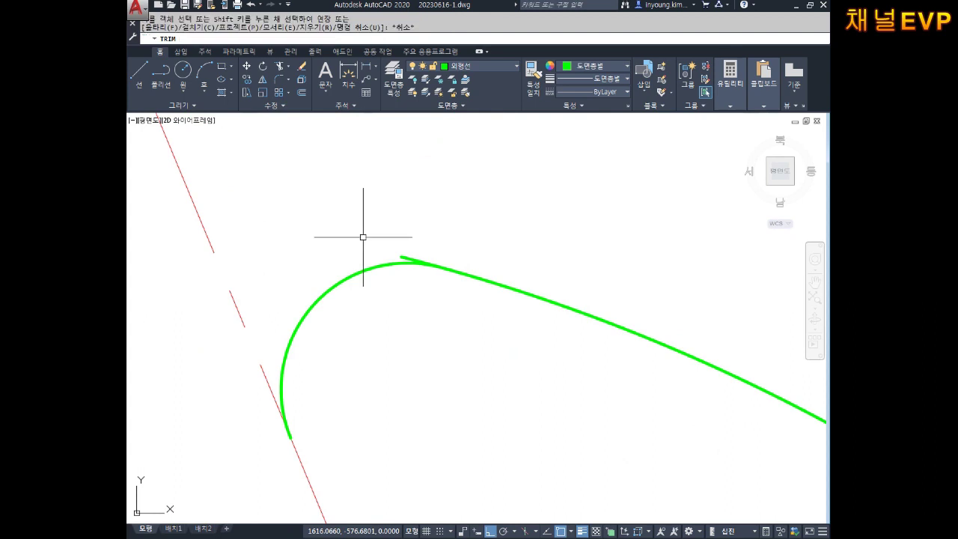
{"action": "key", "text": "Return"}
{"action": "key", "text": "Return"}
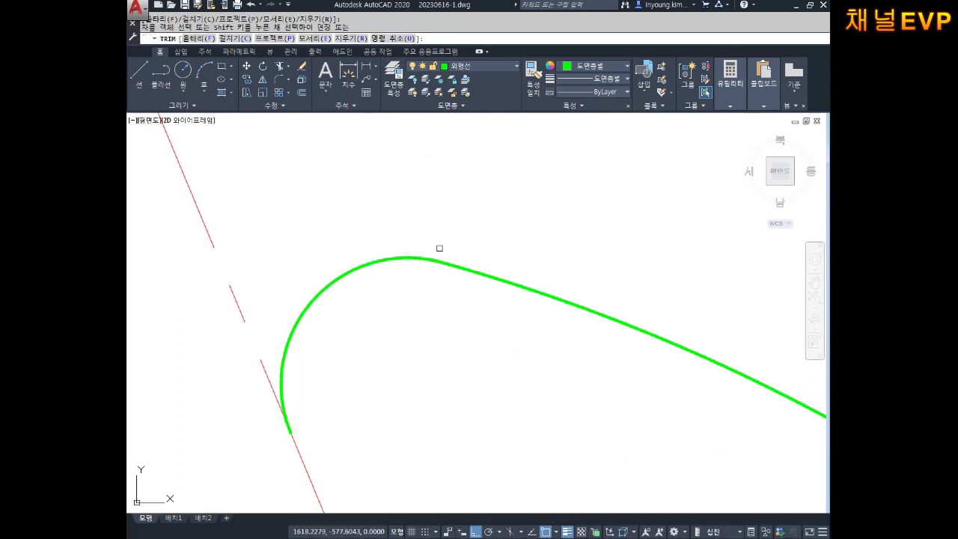
{"action": "scroll", "coordinate": [470, 265], "scroll_direction": "down", "scroll_amount": 3}
{"action": "scroll", "coordinate": [468, 239], "scroll_direction": "down", "scroll_amount": 2}
{"action": "scroll", "coordinate": [467, 239], "scroll_direction": "down", "scroll_amount": 3}
{"action": "middle_click_drag", "start_coordinate": [468, 240], "coordinate": [466, 266]}
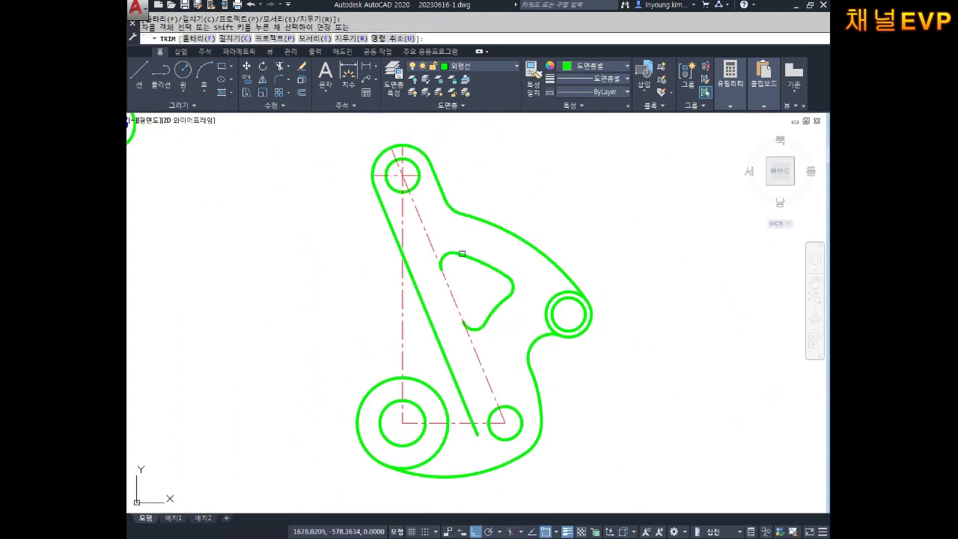
{"action": "key", "text": "Escape"}
{"action": "scroll", "coordinate": [454, 299], "scroll_direction": "up", "scroll_amount": 5}
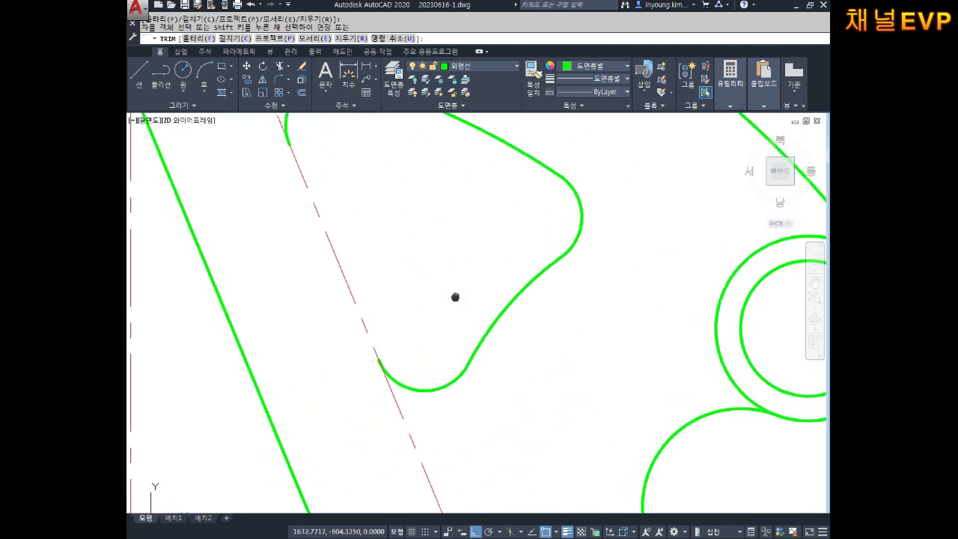
{"action": "middle_click_drag", "start_coordinate": [413, 261], "coordinate": [513, 346]}
- Begin a line from the cutout arc's endpoint, then cancel and bring the lower holes into view
{"action": "type", "text": "l"}
{"action": "key", "text": "Return"}
{"action": "left_click", "coordinate": [417, 258]}
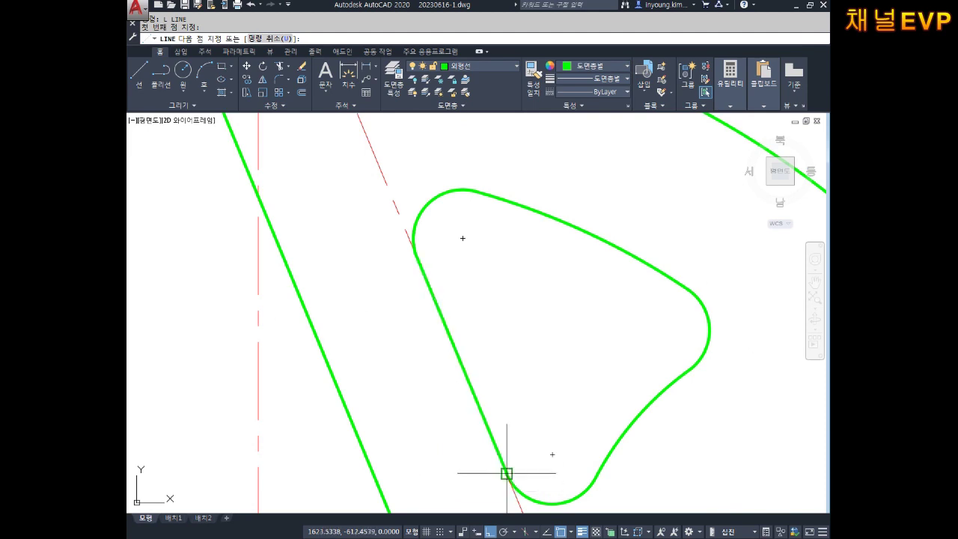
{"action": "key", "text": "Escape"}
{"action": "scroll", "coordinate": [648, 334], "scroll_direction": "down", "scroll_amount": 4}
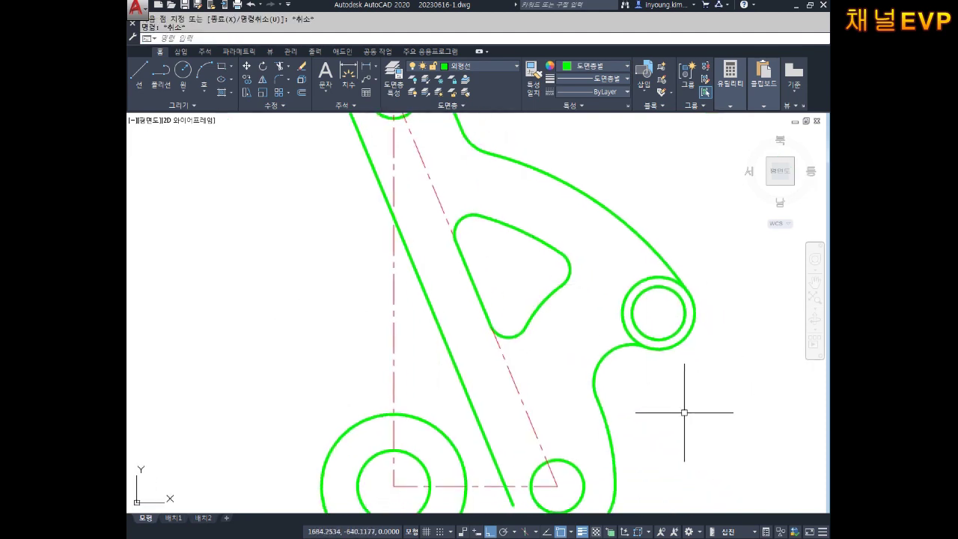
{"action": "middle_click_drag", "start_coordinate": [610, 370], "coordinate": [607, 328]}
{"action": "middle_click_drag", "start_coordinate": [555, 371], "coordinate": [560, 341]}
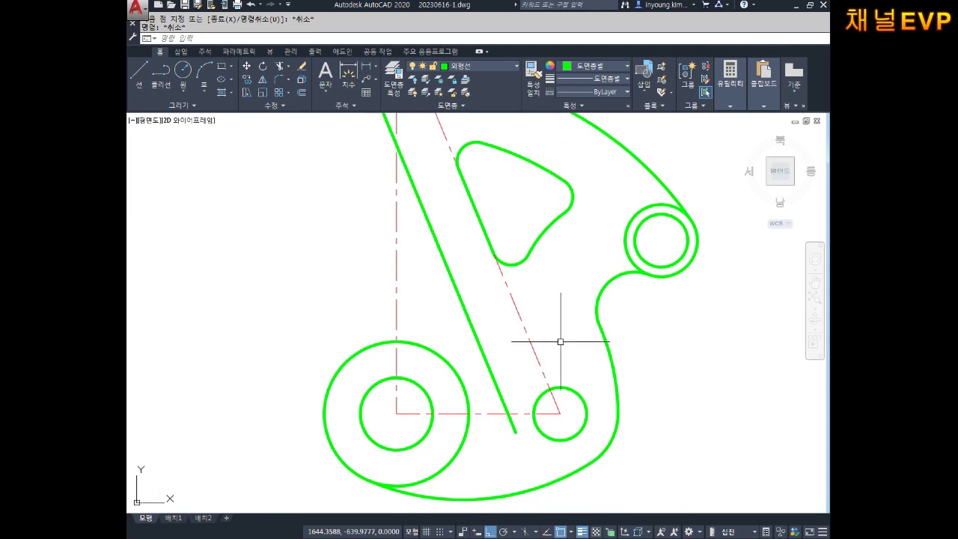
{"action": "key", "text": "Escape"}
- Extend the diagonal and horizontal centrelines through the small lower circle
{"action": "type", "text": "EX"}
{"action": "key", "text": "Return"}
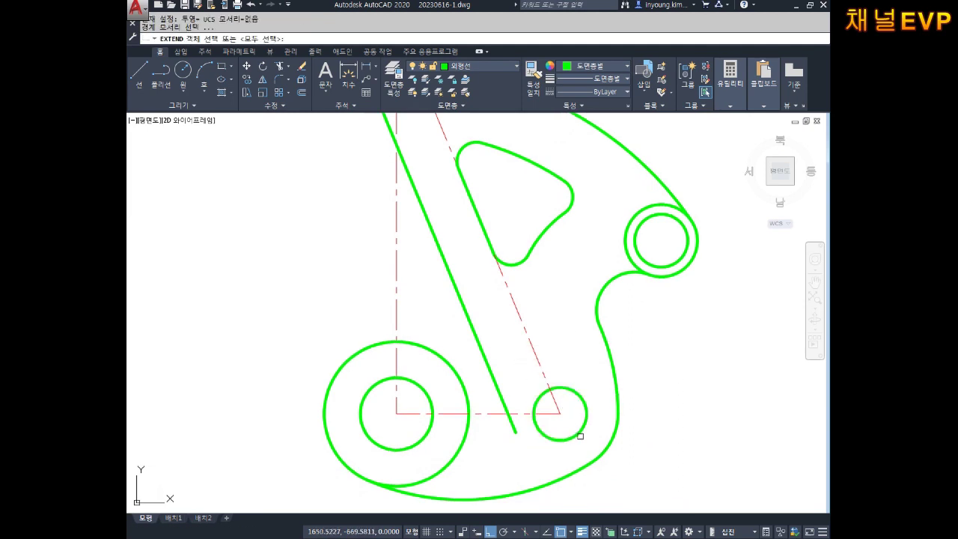
{"action": "key", "text": "Return"}
{"action": "left_click", "coordinate": [556, 406]}
{"action": "left_click", "coordinate": [553, 411]}
{"action": "key", "text": "Return"}
{"action": "key", "text": "Return"}
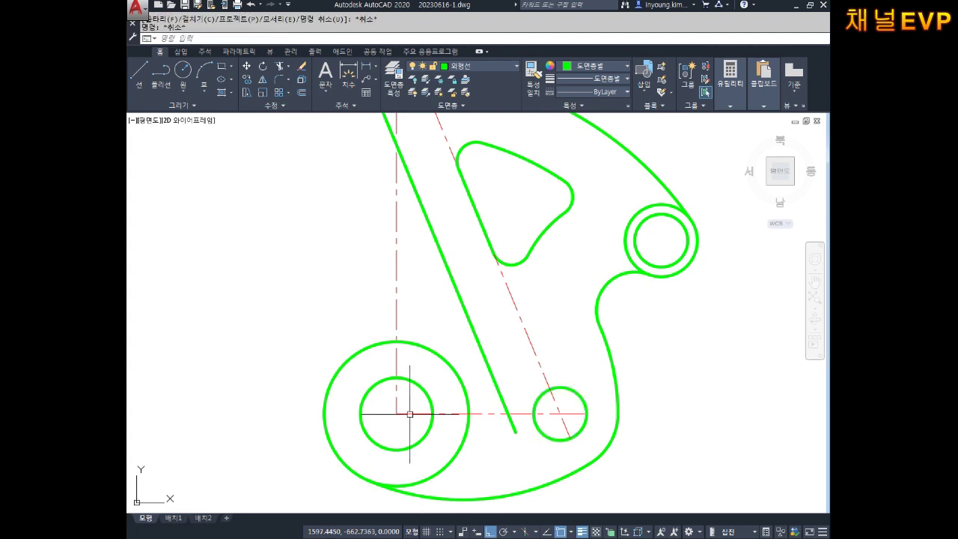
{"action": "key", "text": "Return"}
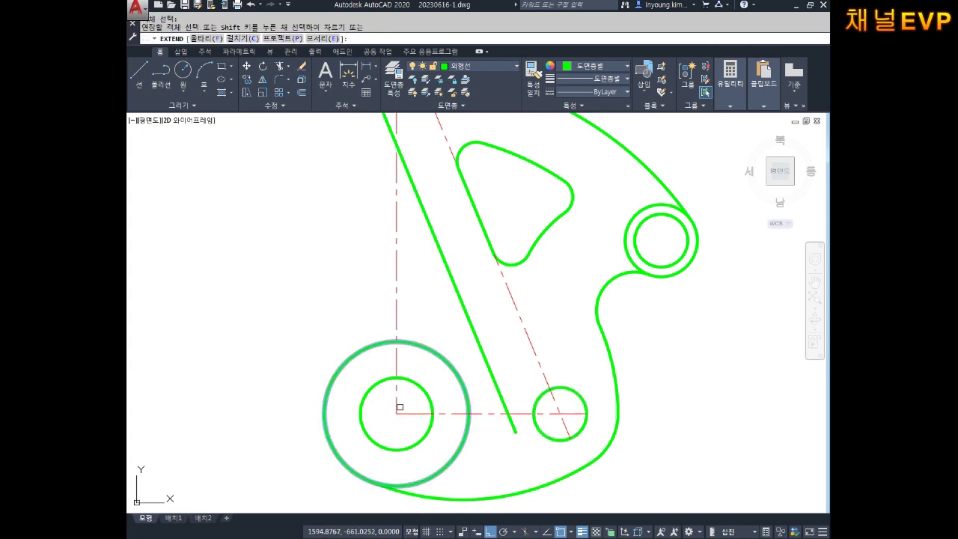
{"action": "middle_click_drag", "start_coordinate": [615, 317], "coordinate": [592, 345]}
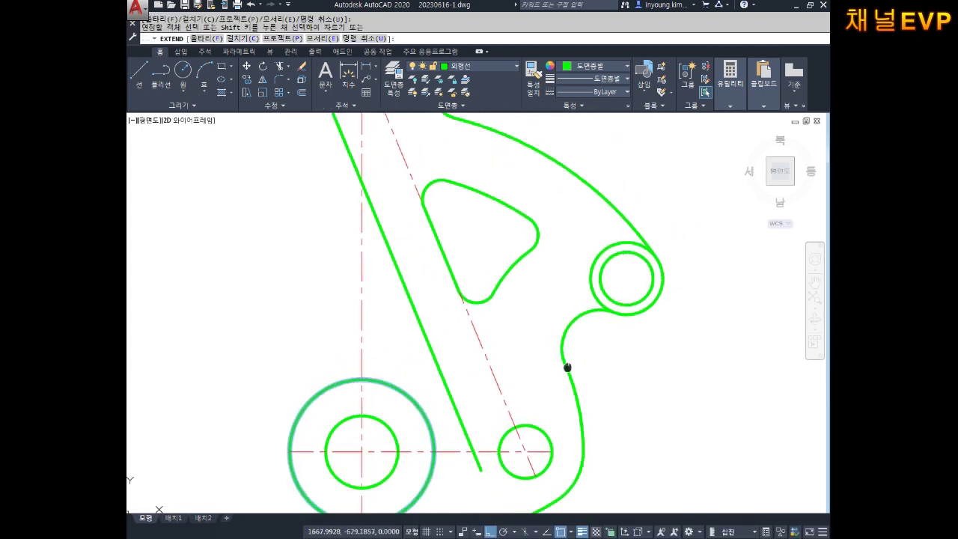
{"action": "scroll", "coordinate": [664, 178], "scroll_direction": "up", "scroll_amount": 2}
{"action": "key", "text": "Escape"}
- Draw vertical and horizontal lines across the upper-right circle between its opposite quadrants
{"action": "type", "text": "L"}
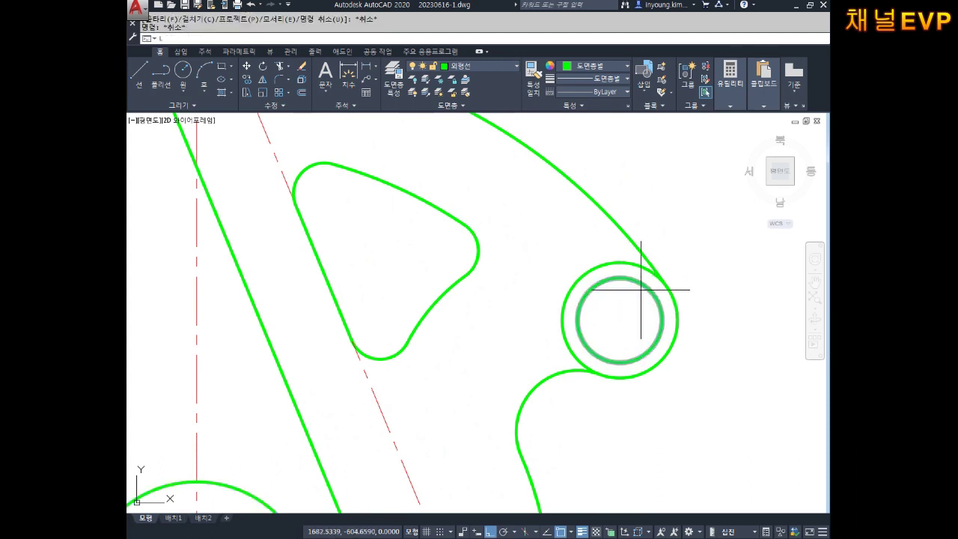
{"action": "key", "text": "Return"}
{"action": "left_click", "coordinate": [620, 264]}
{"action": "left_click", "coordinate": [620, 378]}
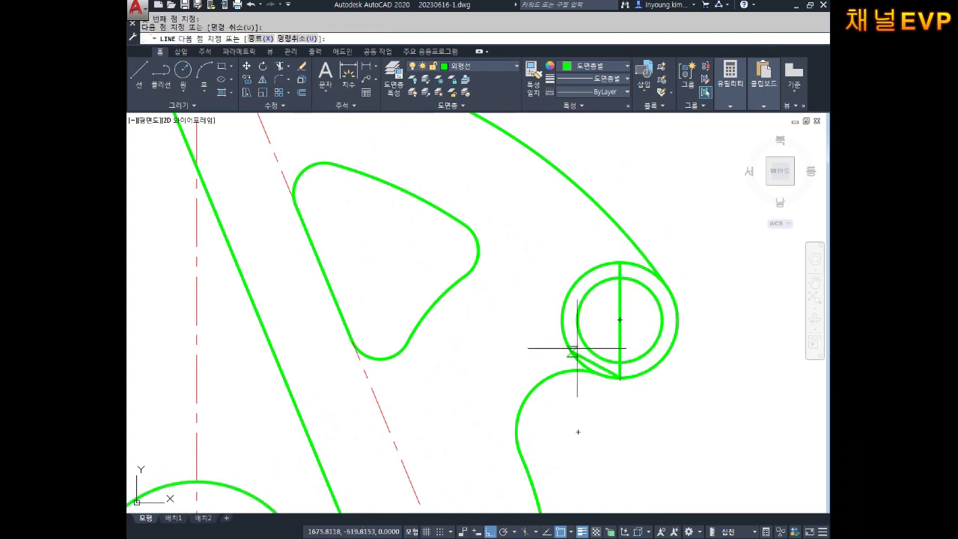
{"action": "key", "text": "Escape"}
{"action": "key", "text": "Return"}
{"action": "left_click", "coordinate": [562, 321]}
{"action": "left_click", "coordinate": [678, 320]}
{"action": "key", "text": "Escape"}
- Move both cross lines onto the 중심선 centerline layer
{"action": "left_click", "coordinate": [620, 319]}
{"action": "left_click", "coordinate": [536, 119]}
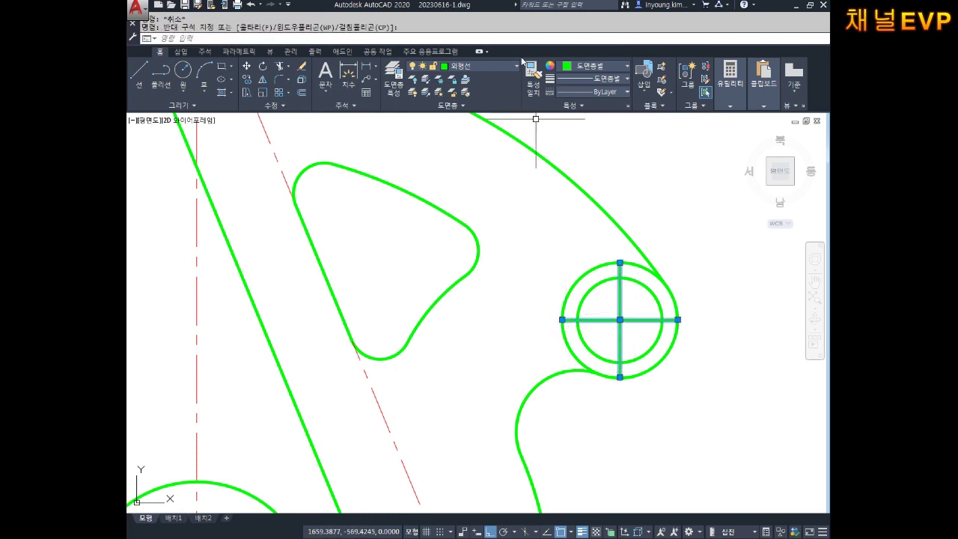
{"action": "left_click", "coordinate": [483, 66]}
{"action": "left_click", "coordinate": [461, 163]}
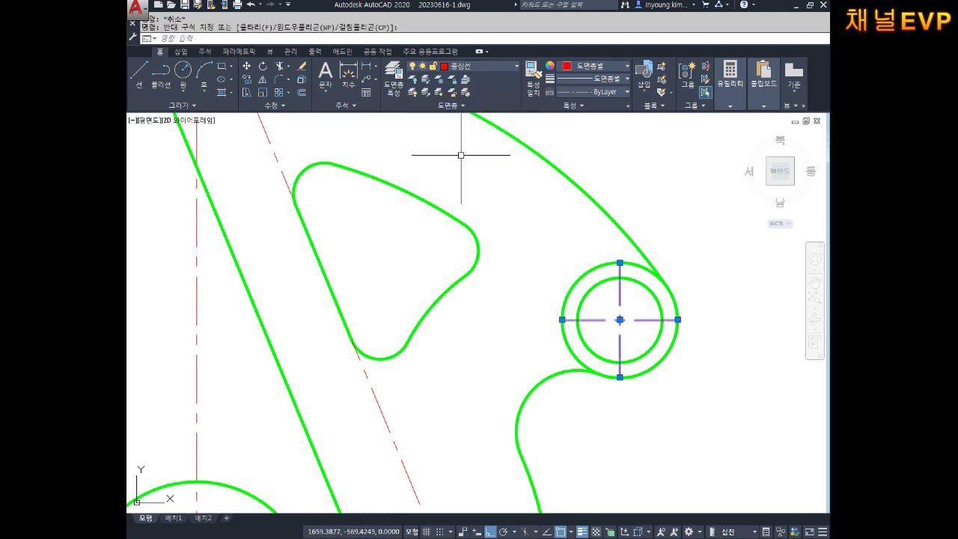
{"action": "key", "text": "Escape"}
{"action": "scroll", "coordinate": [583, 206], "scroll_direction": "down", "scroll_amount": 4}
{"action": "middle_click_drag", "start_coordinate": [589, 178], "coordinate": [583, 225]}
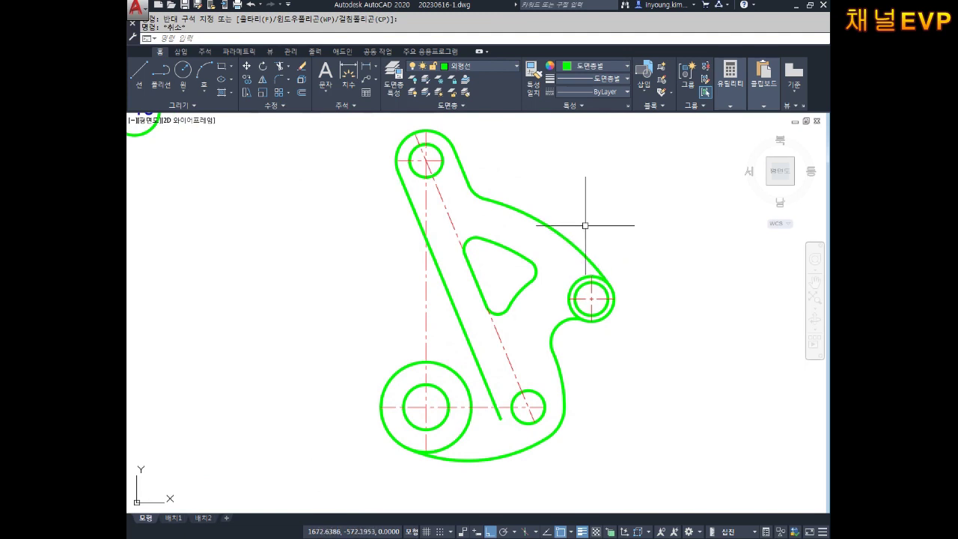
- Start LENGTHEN with the DElta option set to 3 units
{"action": "key", "text": "Escape"}
{"action": "type", "text": "n"}
{"action": "key", "text": "Return"}
{"action": "type", "text": "de"}
{"action": "key", "text": "Return"}
{"action": "type", "text": "3"}
{"action": "key", "text": "Return"}
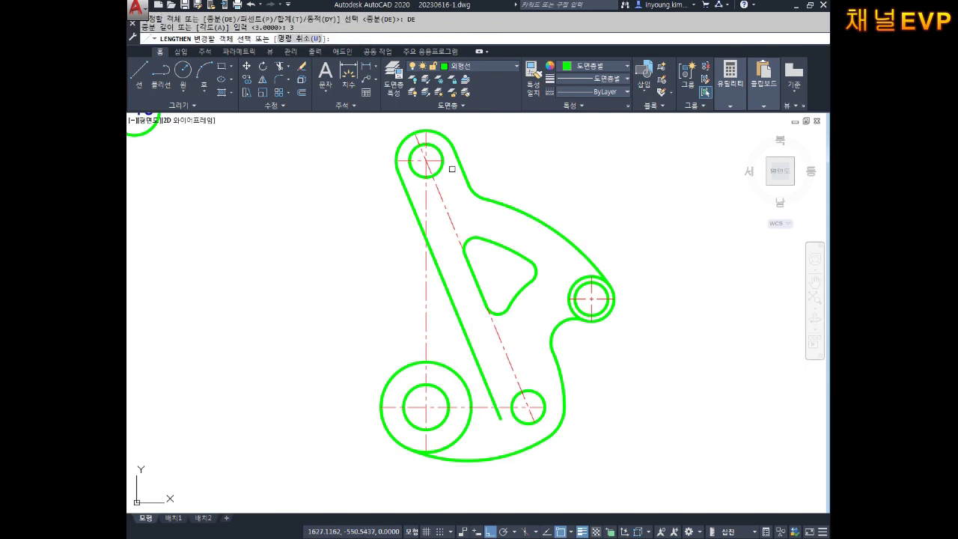
- Extend the diagonal centerline's upper end and the right circle's horizontal centerline by 3
{"action": "scroll", "coordinate": [452, 169], "scroll_direction": "up", "scroll_amount": 4}
{"action": "left_click", "coordinate": [427, 191]}
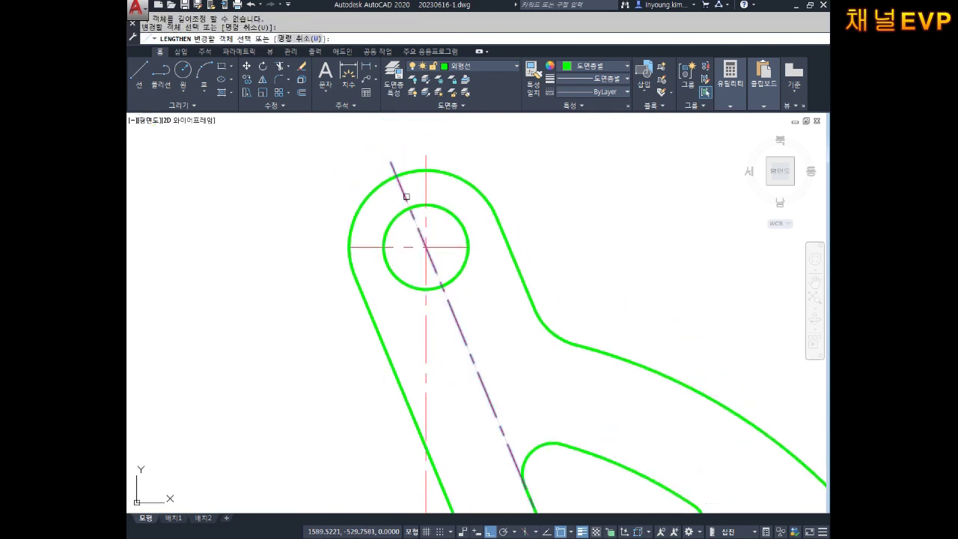
{"action": "left_click", "coordinate": [406, 196]}
{"action": "scroll", "coordinate": [468, 294], "scroll_direction": "down", "scroll_amount": 5}
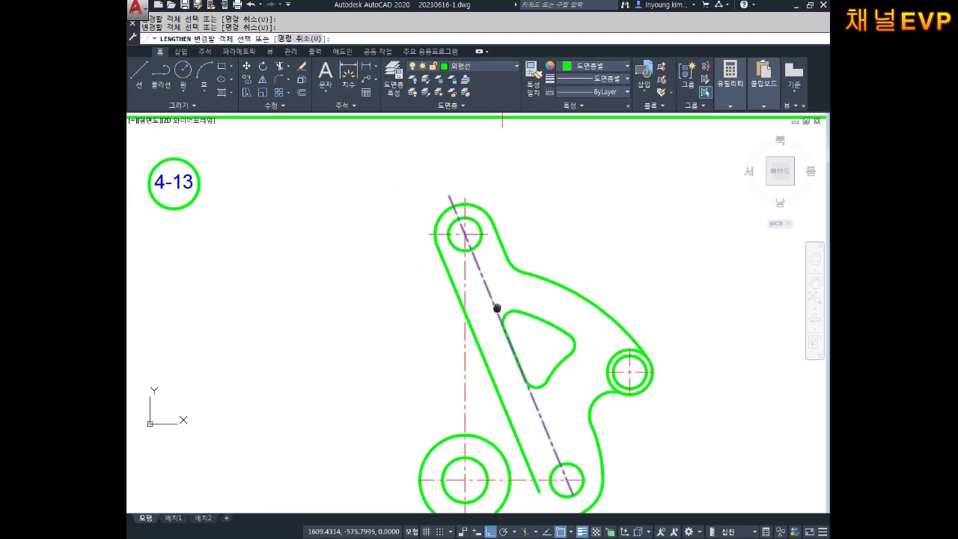
{"action": "scroll", "coordinate": [612, 251], "scroll_direction": "up", "scroll_amount": 5}
{"action": "left_click", "coordinate": [565, 292]}
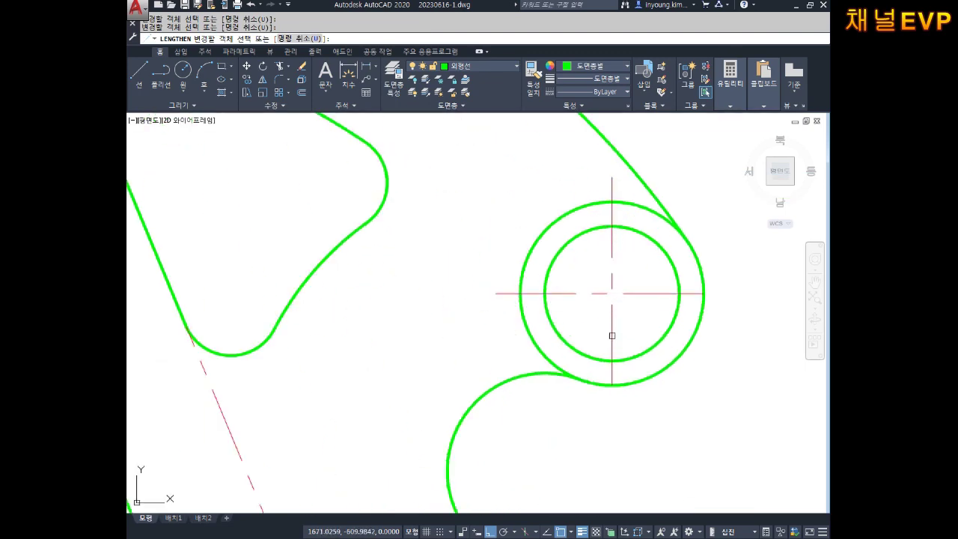
- Extend the diagonal's lower end and the big circle's vertical centerline past their circles
{"action": "scroll", "coordinate": [651, 292], "scroll_direction": "down", "scroll_amount": 5}
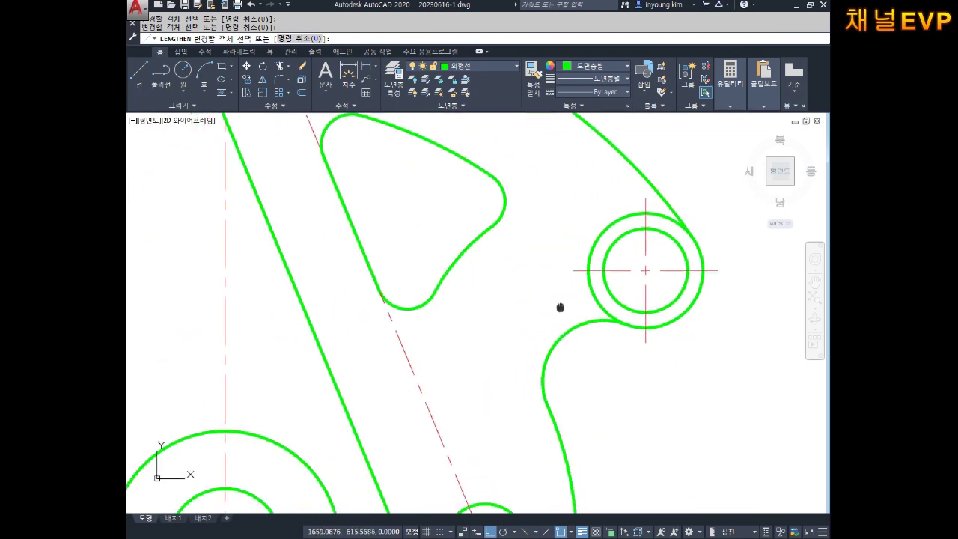
{"action": "scroll", "coordinate": [442, 346], "scroll_direction": "up", "scroll_amount": 4}
{"action": "left_click", "coordinate": [617, 377]}
{"action": "left_click", "coordinate": [652, 398]}
{"action": "left_click", "coordinate": [380, 449]}
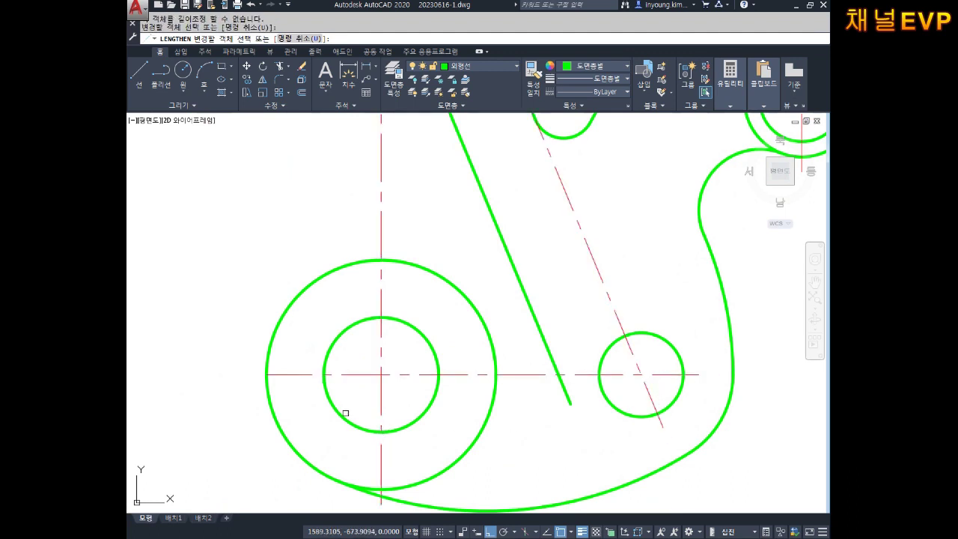
{"action": "left_click", "coordinate": [298, 376]}
{"action": "scroll", "coordinate": [449, 366], "scroll_direction": "down", "scroll_amount": 5}
{"action": "scroll", "coordinate": [494, 352], "scroll_direction": "up", "scroll_amount": 3}
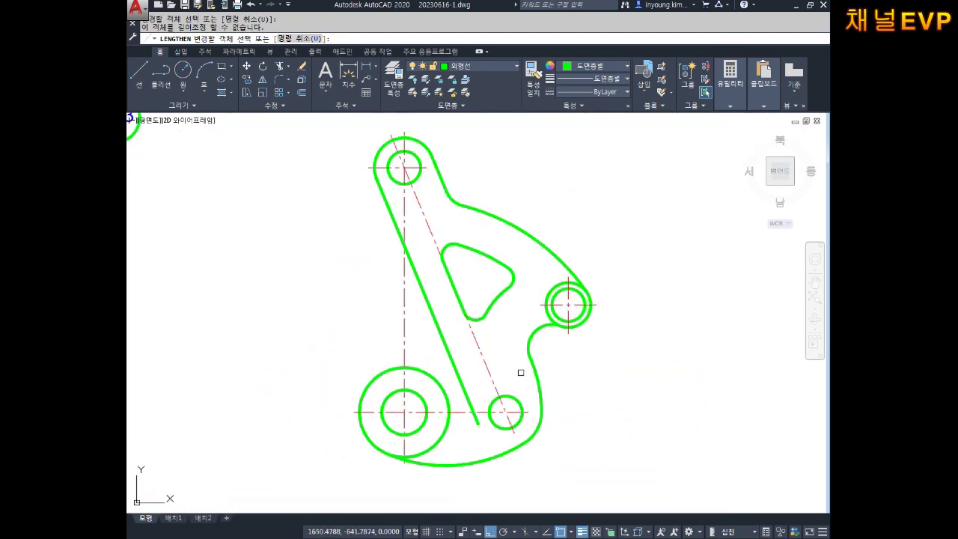
{"action": "middle_click_drag", "start_coordinate": [530, 357], "coordinate": [543, 368]}
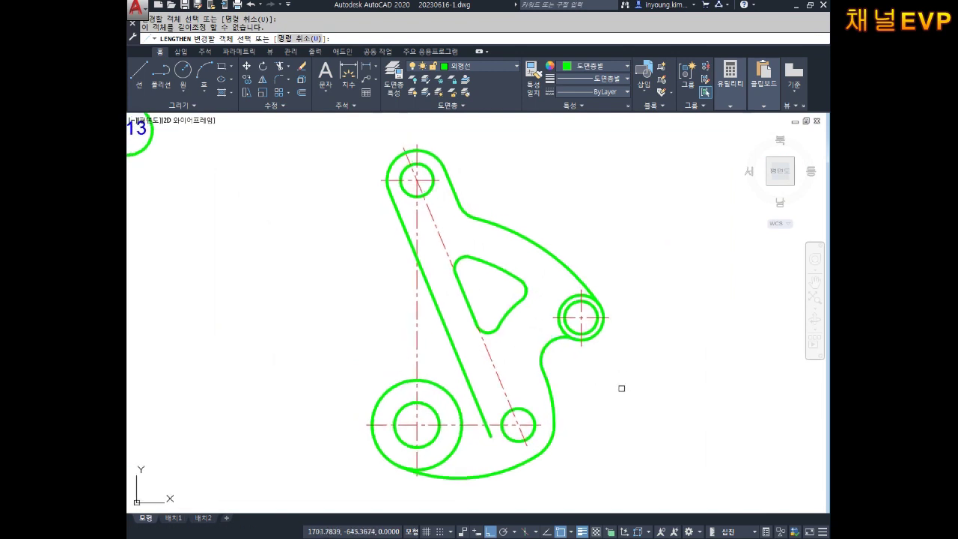
{"action": "scroll", "coordinate": [474, 359], "scroll_direction": "up", "scroll_amount": 6}
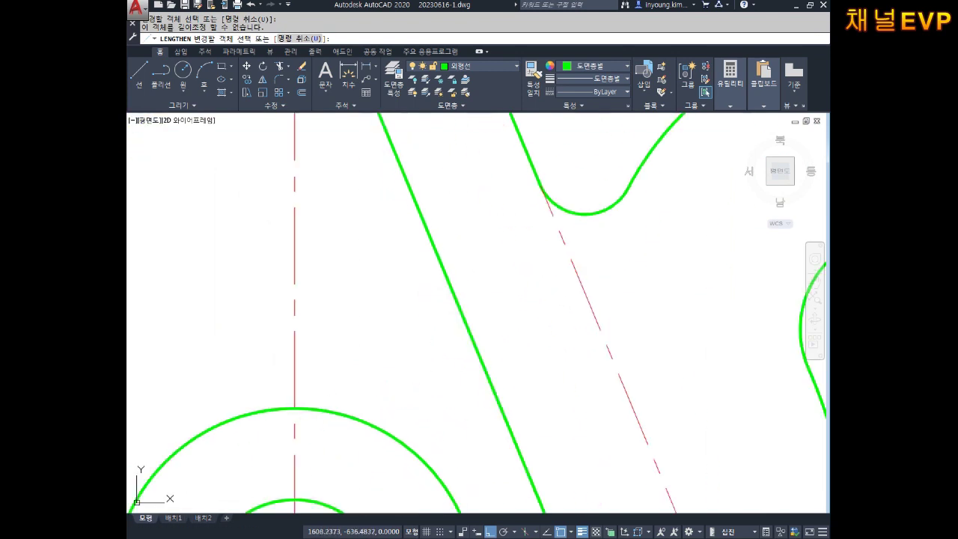
{"action": "scroll", "coordinate": [553, 284], "scroll_direction": "down", "scroll_amount": 4}
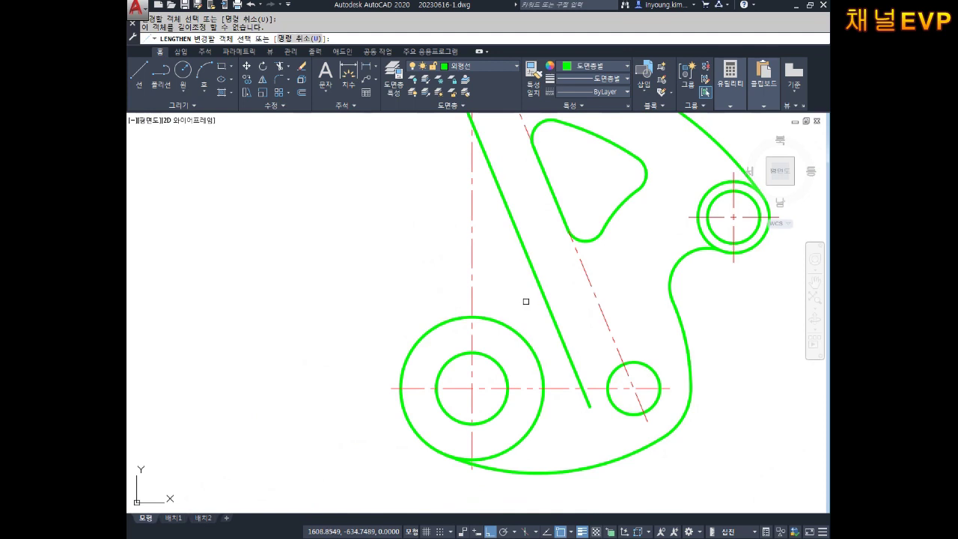
{"action": "key", "text": "Escape"}
{"action": "key", "text": "Escape"}
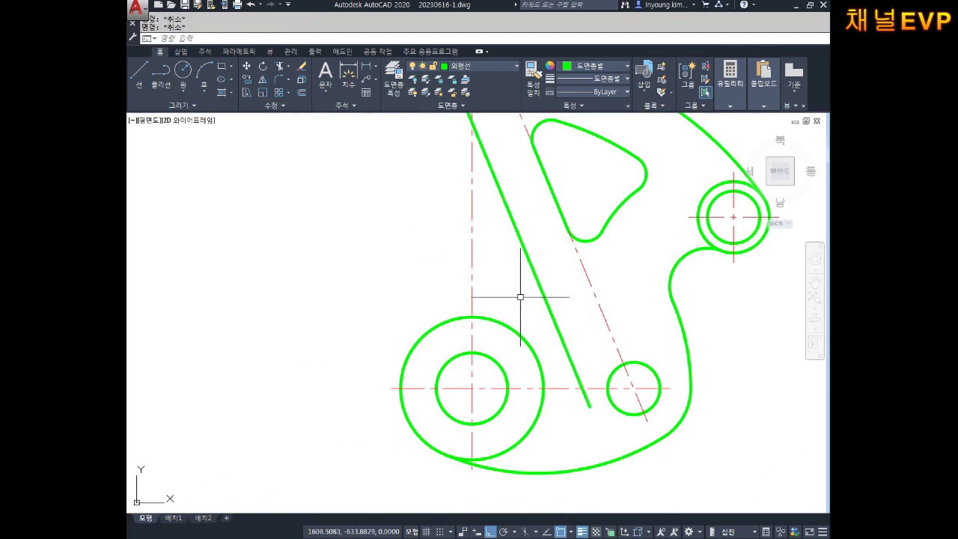
- Draw a radius 10 circle tangent to the slanted edge and the large lower-left circle
{"action": "type", "text": "c"}
{"action": "key", "text": "Return"}
{"action": "type", "text": "t"}
{"action": "key", "text": "Return"}
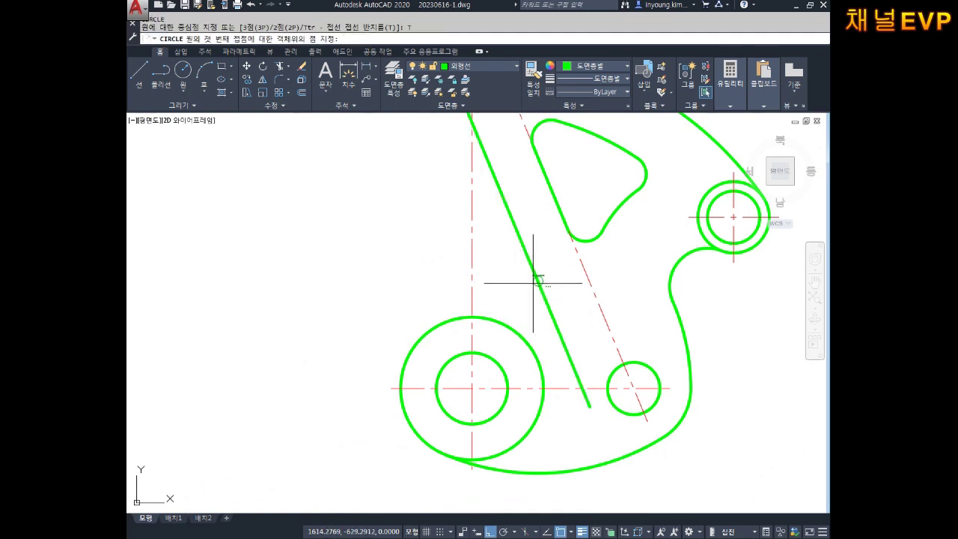
{"action": "left_click", "coordinate": [536, 293]}
{"action": "left_click", "coordinate": [514, 325]}
{"action": "type", "text": "10"}
{"action": "key", "text": "Return"}
- Trim away the unneeded upper part of the R10 circle
{"action": "key", "text": "Escape"}
{"action": "key", "text": "Escape"}
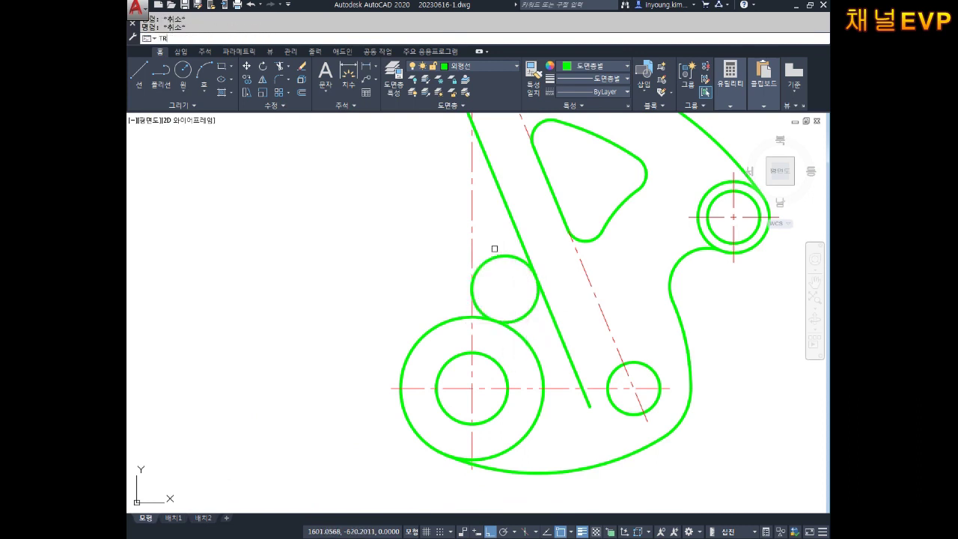
{"action": "key", "text": "Return"}
{"action": "left_click", "coordinate": [484, 266]}
{"action": "scroll", "coordinate": [483, 271], "scroll_direction": "up", "scroll_amount": 4}
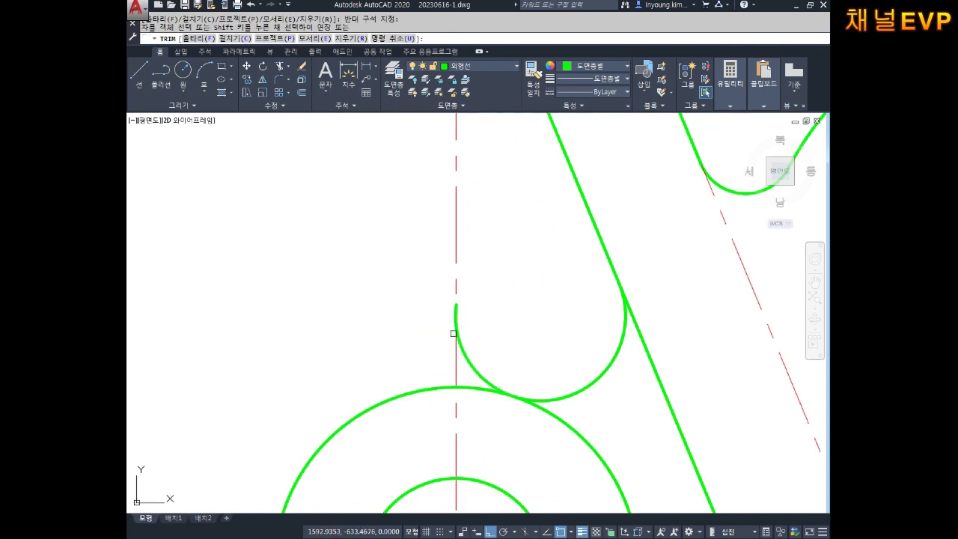
{"action": "scroll", "coordinate": [450, 315], "scroll_direction": "up", "scroll_amount": 6}
{"action": "scroll", "coordinate": [484, 231], "scroll_direction": "down", "scroll_amount": 2}
{"action": "scroll", "coordinate": [522, 348], "scroll_direction": "down", "scroll_amount": 2}
{"action": "scroll", "coordinate": [524, 356], "scroll_direction": "down", "scroll_amount": 3}
{"action": "middle_click_drag", "start_coordinate": [548, 348], "coordinate": [528, 372]}
{"action": "key", "text": "Return"}
- Trim the slanted line below the new arc
{"action": "key", "text": "Return"}
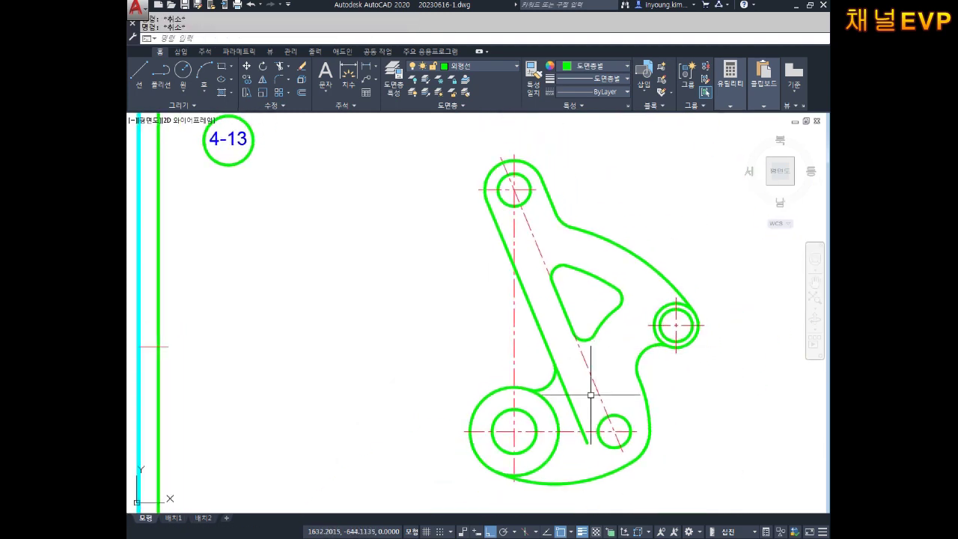
{"action": "key", "text": "Return"}
{"action": "left_click", "coordinate": [561, 385]}
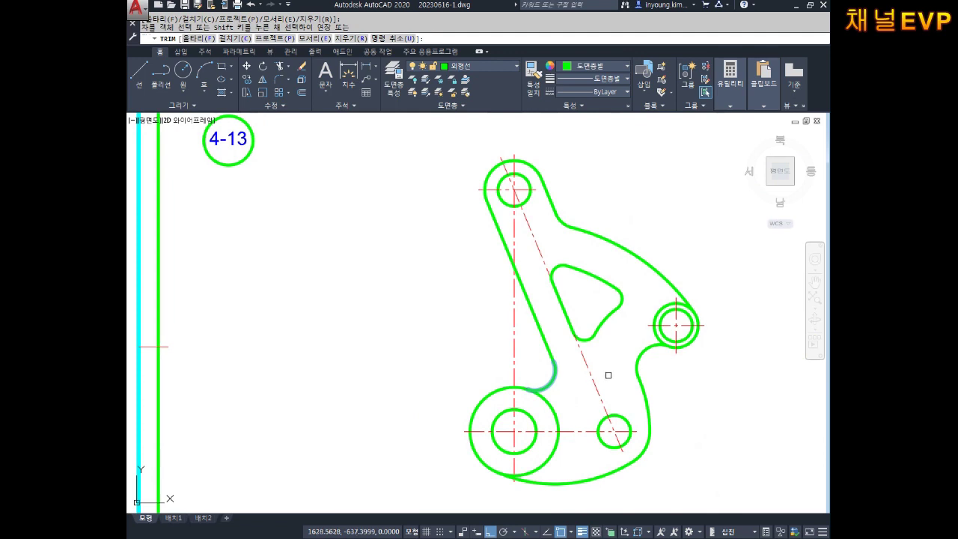
{"action": "key", "text": "Escape"}
{"action": "middle_click_drag", "start_coordinate": [633, 361], "coordinate": [698, 380]}
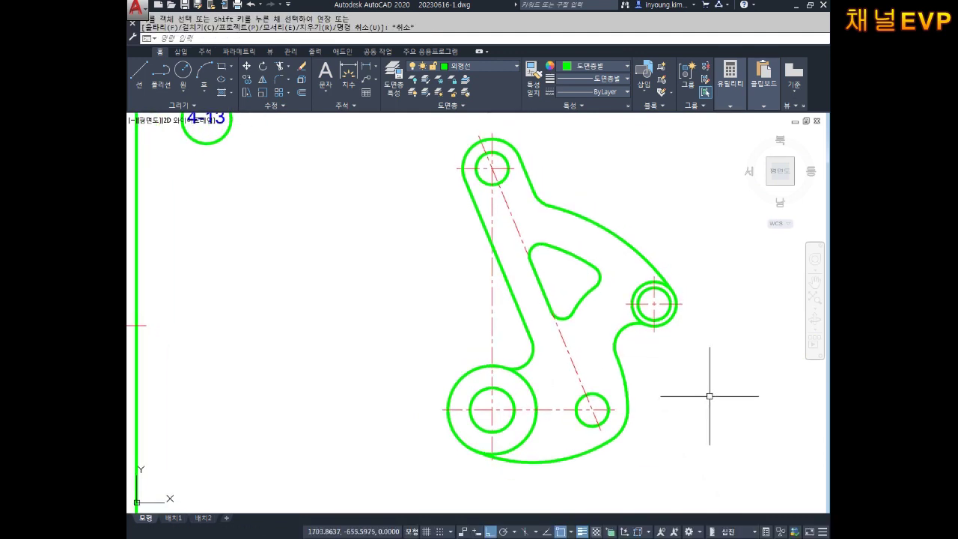
{"action": "key", "text": "Escape"}
{"action": "key", "text": "Escape"}
{"action": "middle_click_drag", "start_coordinate": [710, 396], "coordinate": [691, 402]}
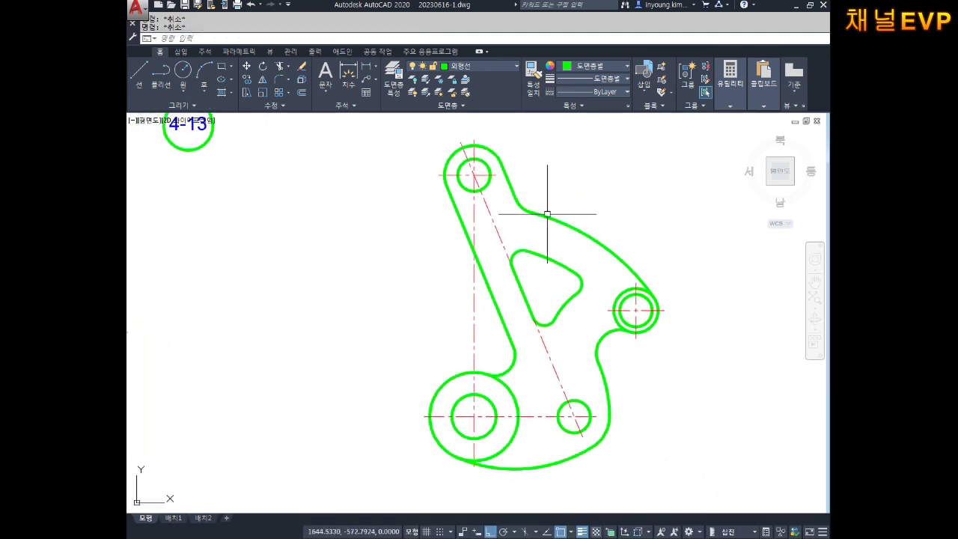
- Make the dimension layer current and add ø45 and ø22.5 diameters to the lower-left circles
{"action": "left_click", "coordinate": [464, 66]}
{"action": "left_click", "coordinate": [471, 175]}
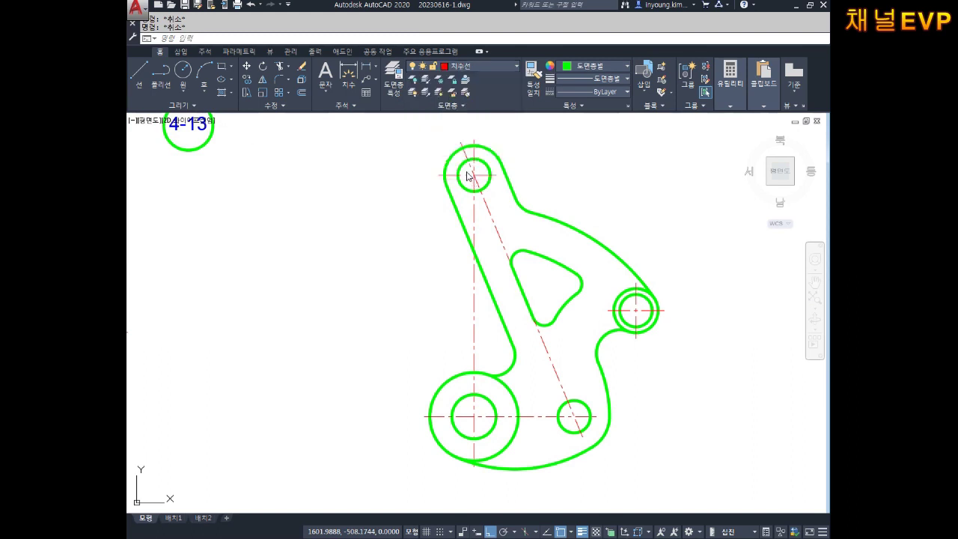
{"action": "middle_click_drag", "start_coordinate": [465, 288], "coordinate": [464, 263]}
{"action": "type", "text": "DD"}
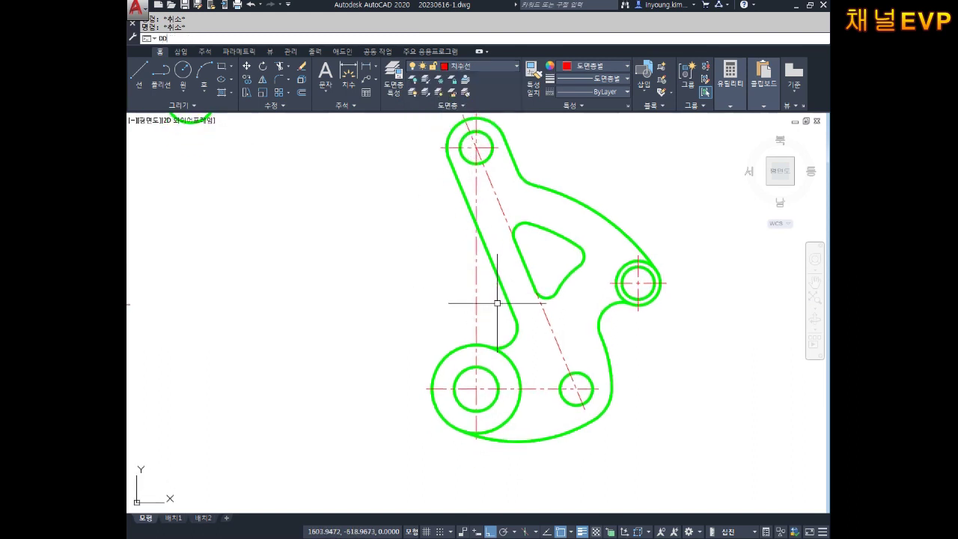
{"action": "type", "text": "I"}
{"action": "key", "text": "Return"}
{"action": "left_click", "coordinate": [449, 349]}
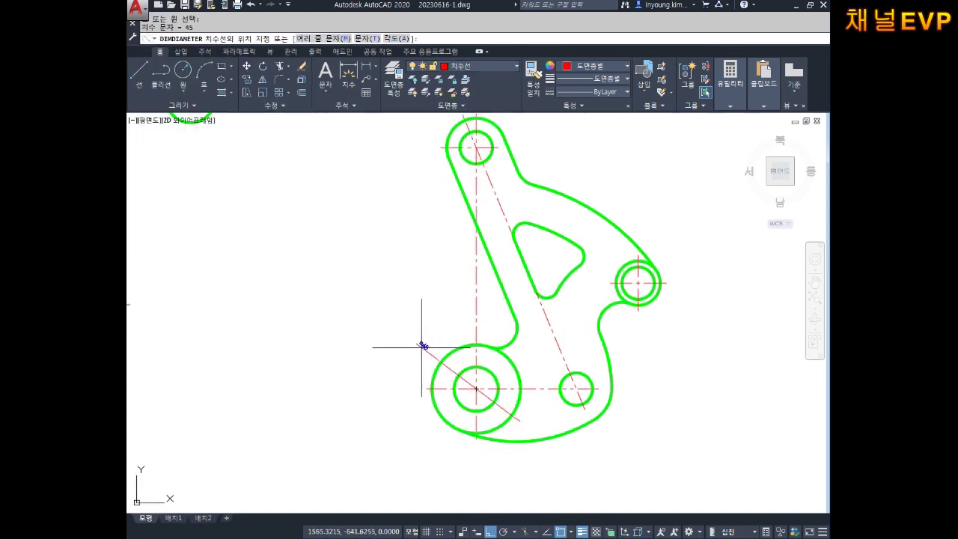
{"action": "left_click", "coordinate": [529, 413]}
{"action": "key", "text": "Return"}
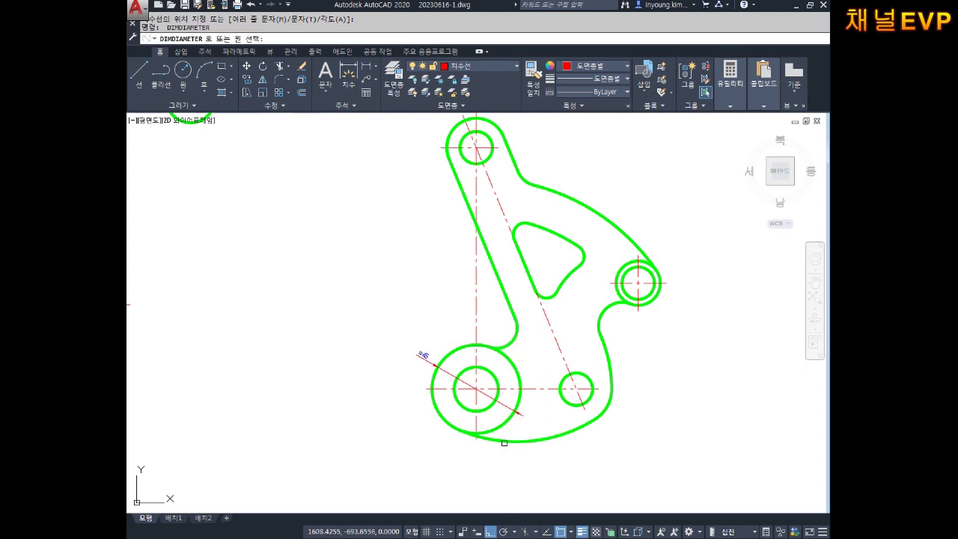
{"action": "left_click", "coordinate": [460, 396]}
{"action": "left_click", "coordinate": [410, 413]}
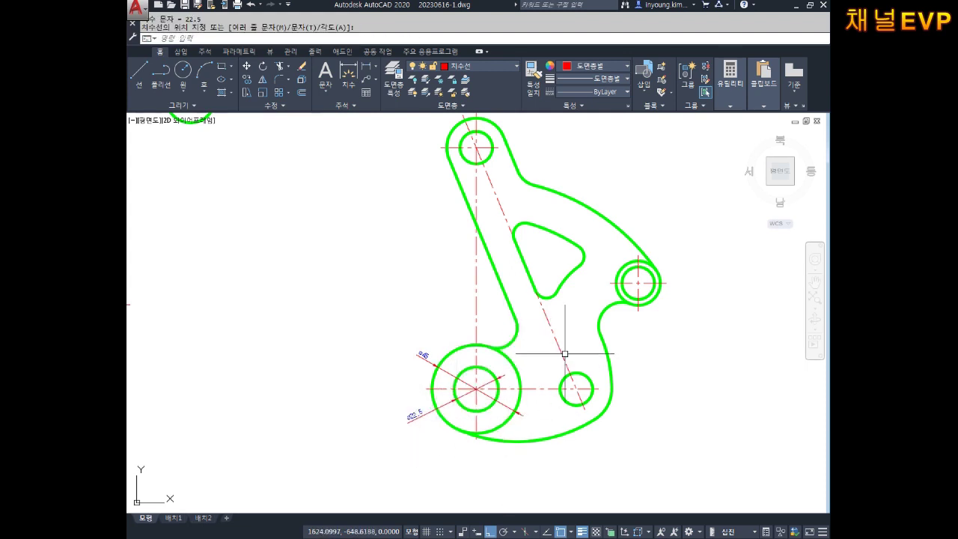
- Dimension the right-hand circle as ø22.5 and the top hole as ø16.5
{"action": "middle_click_drag", "start_coordinate": [658, 329], "coordinate": [640, 374]}
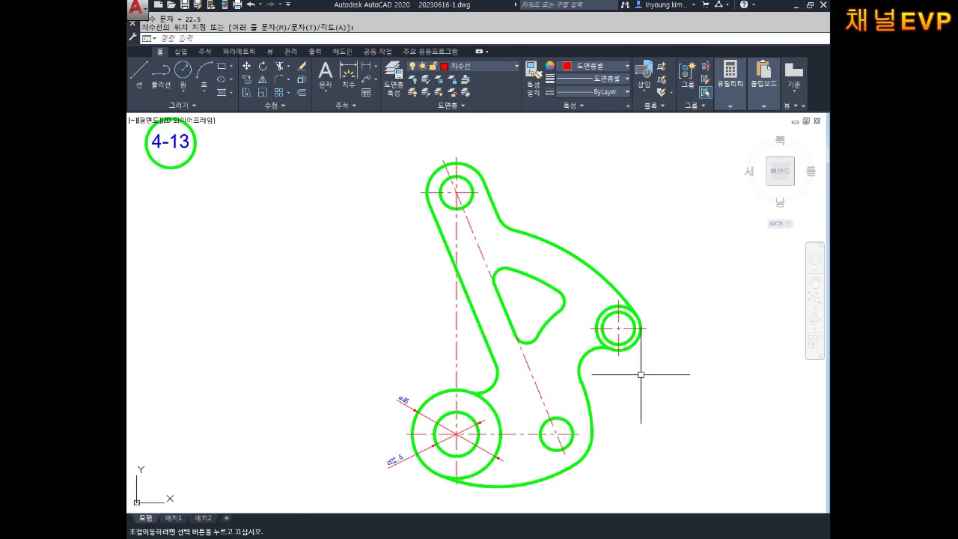
{"action": "key", "text": "Return"}
{"action": "left_click", "coordinate": [638, 346]}
{"action": "left_click", "coordinate": [653, 349]}
{"action": "middle_click_drag", "start_coordinate": [618, 262], "coordinate": [671, 356]}
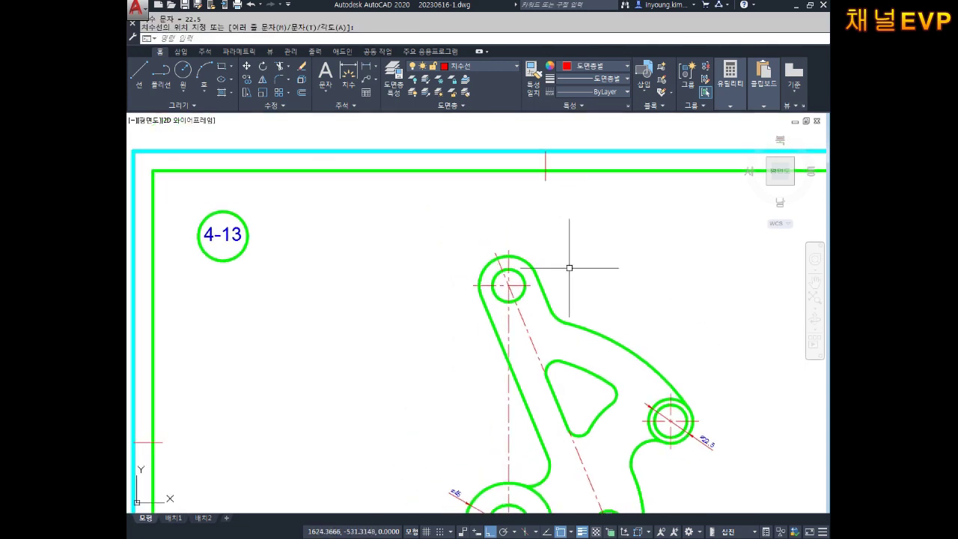
{"action": "scroll", "coordinate": [569, 267], "scroll_direction": "up", "scroll_amount": 4}
{"action": "key", "text": "Return"}
{"action": "left_click", "coordinate": [467, 289]}
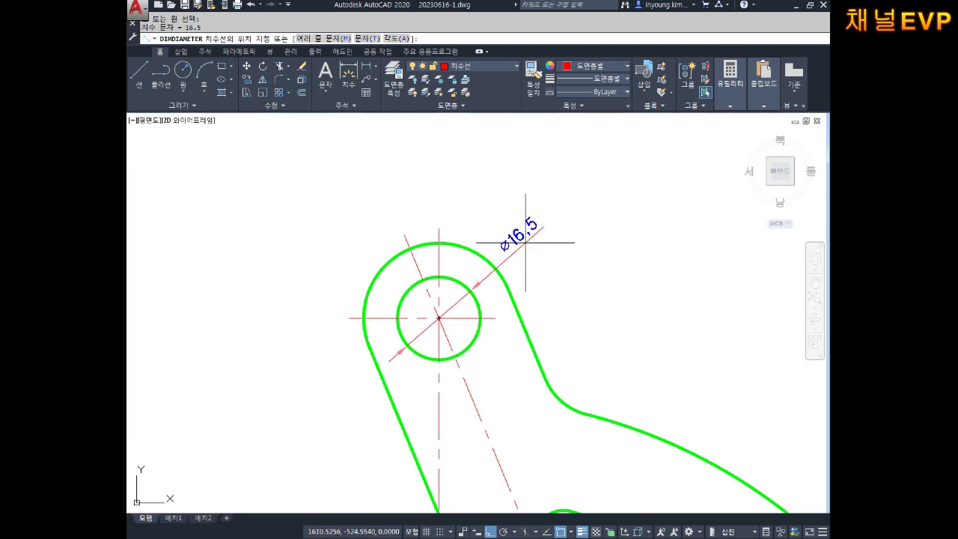
{"action": "left_click", "coordinate": [526, 242]}
- Prefix the top hole's diameter text with '3-' so it reads 3-ø16.5
{"action": "double_click", "coordinate": [524, 236]}
{"action": "type", "text": "3-"}
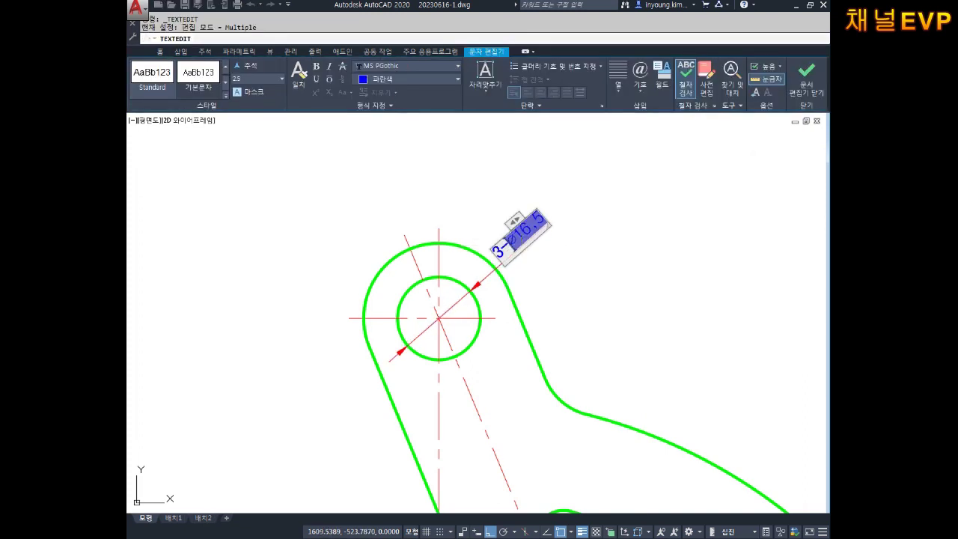
{"action": "left_click", "coordinate": [563, 274]}
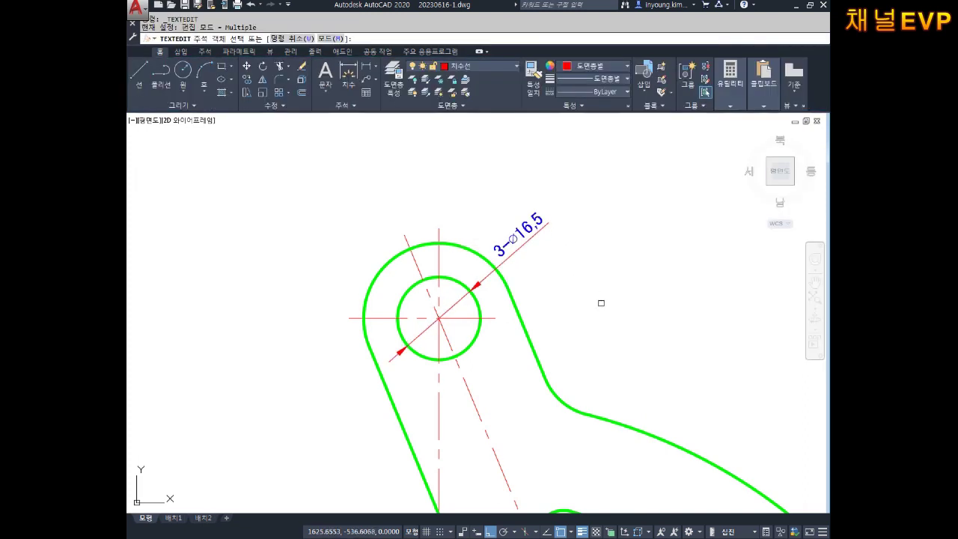
{"action": "middle_click_drag", "start_coordinate": [581, 301], "coordinate": [600, 260]}
{"action": "key", "text": "Escape"}
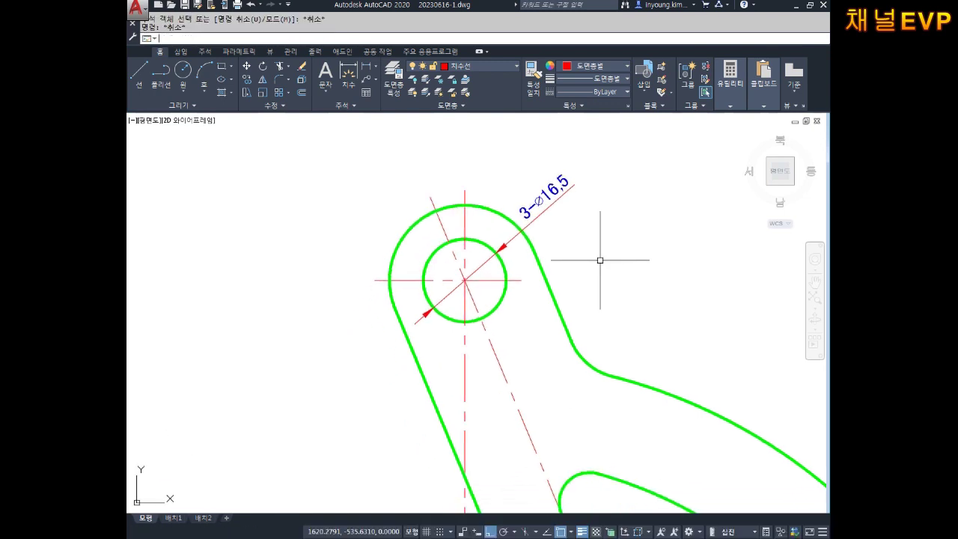
{"action": "type", "text": "DR"}
{"action": "key", "text": "Return"}
- Add radius dimensions R15 on the top boss, R12 on its fillet, and R108 on the long outer arc
{"action": "left_click", "coordinate": [398, 241]}
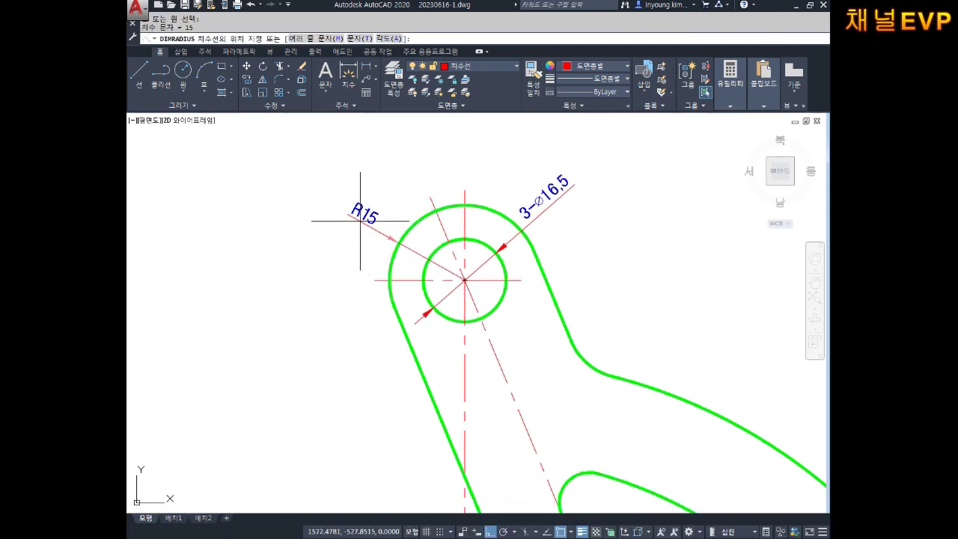
{"action": "scroll", "coordinate": [580, 341], "scroll_direction": "up", "scroll_amount": 2}
{"action": "key", "text": "Return"}
{"action": "left_click", "coordinate": [592, 377]}
{"action": "left_click", "coordinate": [573, 387]}
{"action": "middle_click_drag", "start_coordinate": [663, 402], "coordinate": [596, 299]}
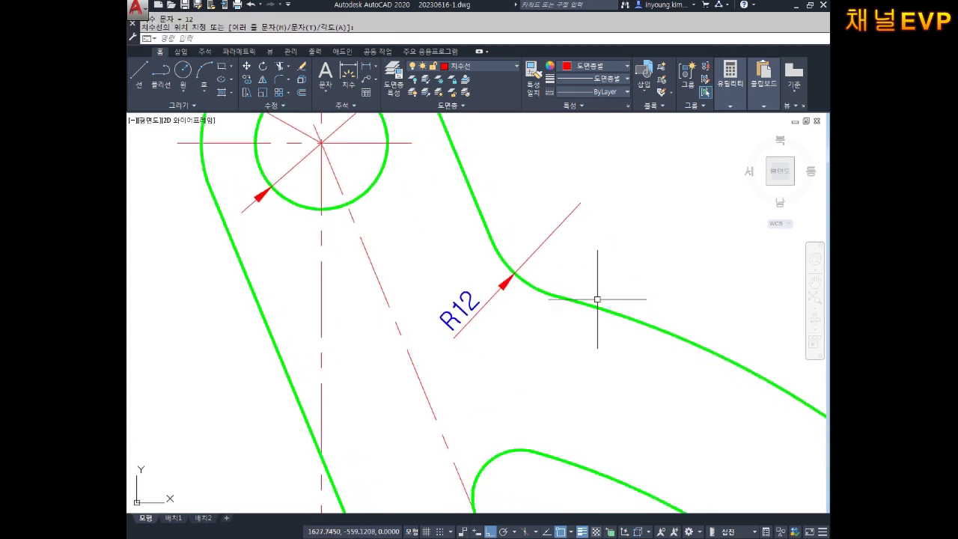
{"action": "key", "text": "Return"}
{"action": "left_click", "coordinate": [673, 342]}
{"action": "left_click", "coordinate": [705, 339]}
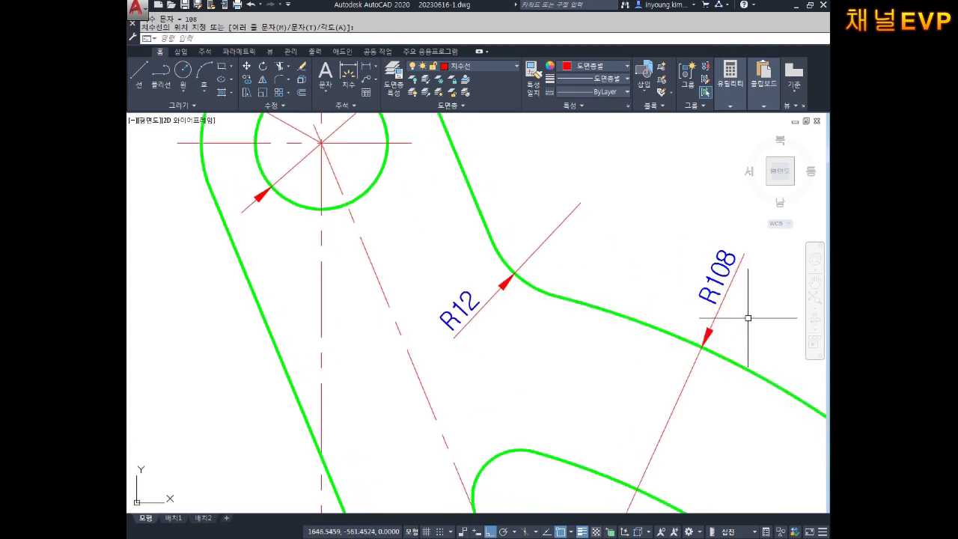
- Reposition the R108 dimension text along its arc
{"action": "scroll", "coordinate": [748, 318], "scroll_direction": "down", "scroll_amount": 5}
{"action": "scroll", "coordinate": [616, 235], "scroll_direction": "up", "scroll_amount": 2}
{"action": "key", "text": "Escape"}
{"action": "key", "text": "Escape"}
{"action": "left_click", "coordinate": [583, 240]}
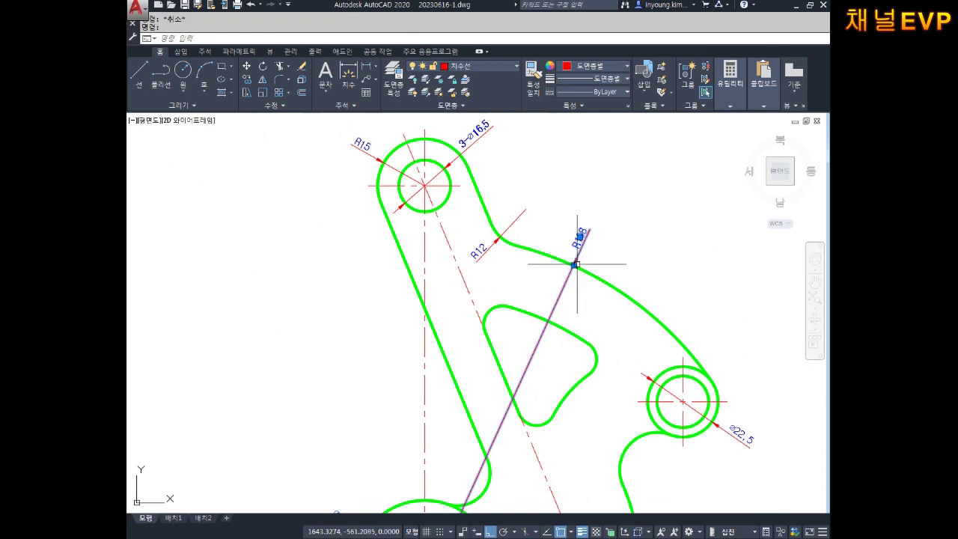
{"action": "left_click", "coordinate": [580, 237]}
{"action": "left_click", "coordinate": [574, 306]}
{"action": "key", "text": "Escape"}
- Add radius dimensions R12, R37.5 on the cutout corner, R18 and R69 on the right arcs
{"action": "middle_click_drag", "start_coordinate": [643, 336], "coordinate": [625, 283]}
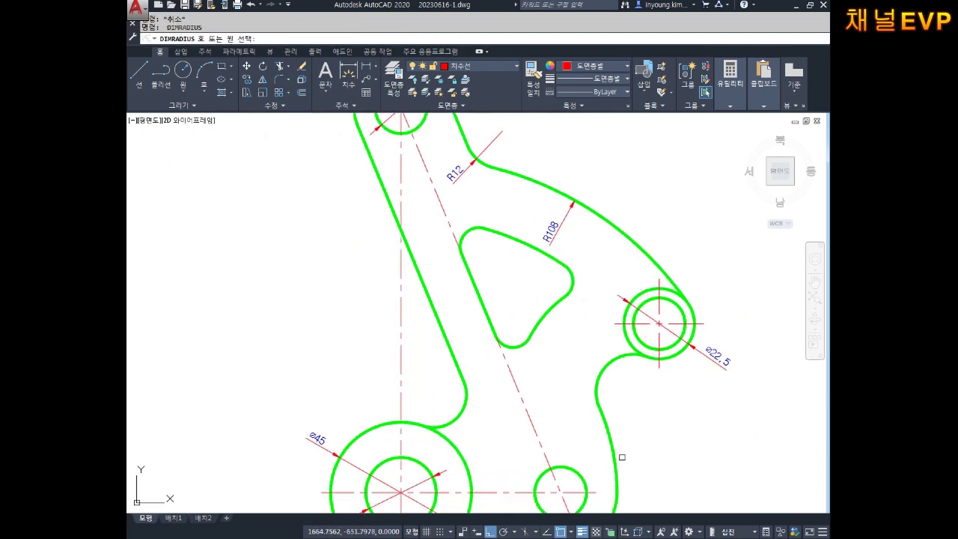
{"action": "left_click", "coordinate": [602, 381]}
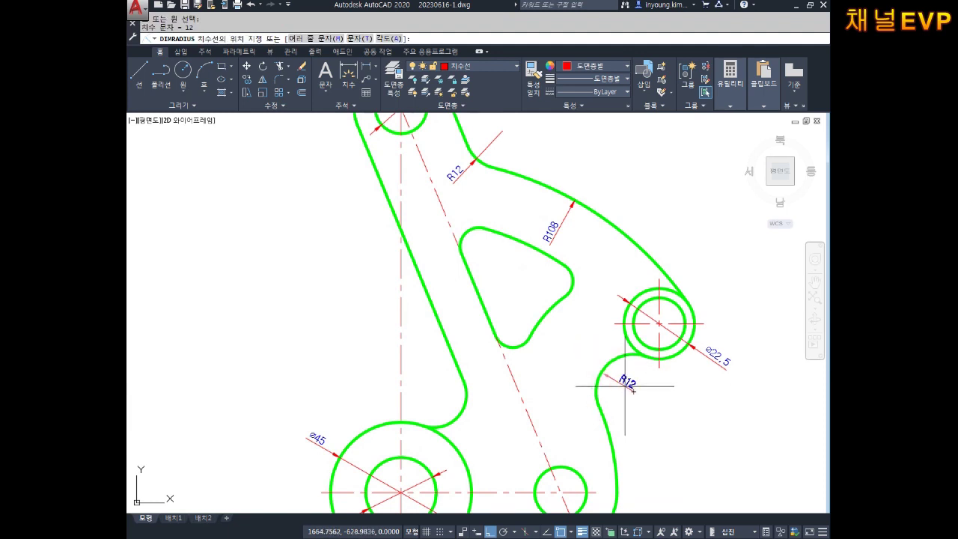
{"action": "left_click", "coordinate": [623, 379]}
{"action": "key", "text": "Return"}
{"action": "left_click", "coordinate": [554, 311]}
{"action": "left_click", "coordinate": [559, 324]}
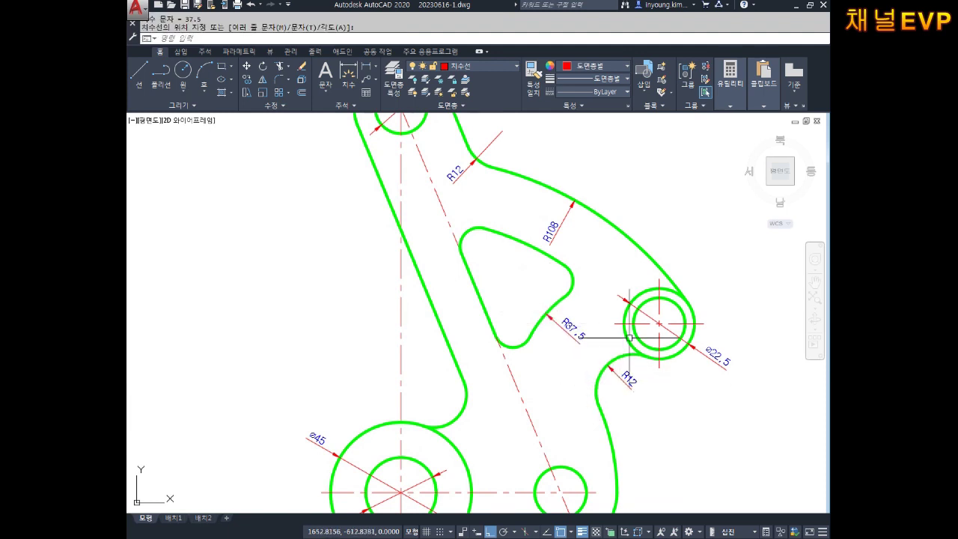
{"action": "middle_click_drag", "start_coordinate": [544, 388], "coordinate": [585, 284]}
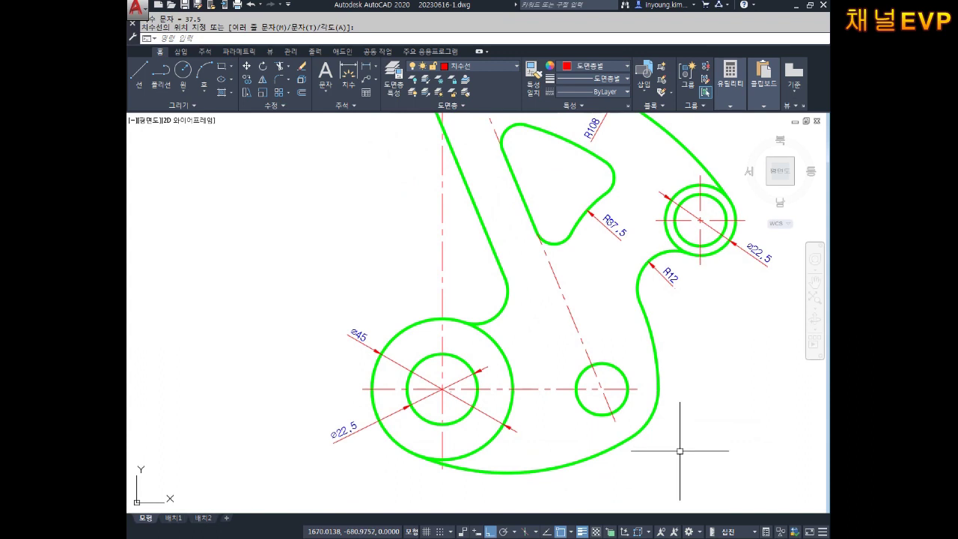
{"action": "key", "text": "Return"}
{"action": "left_click", "coordinate": [651, 419]}
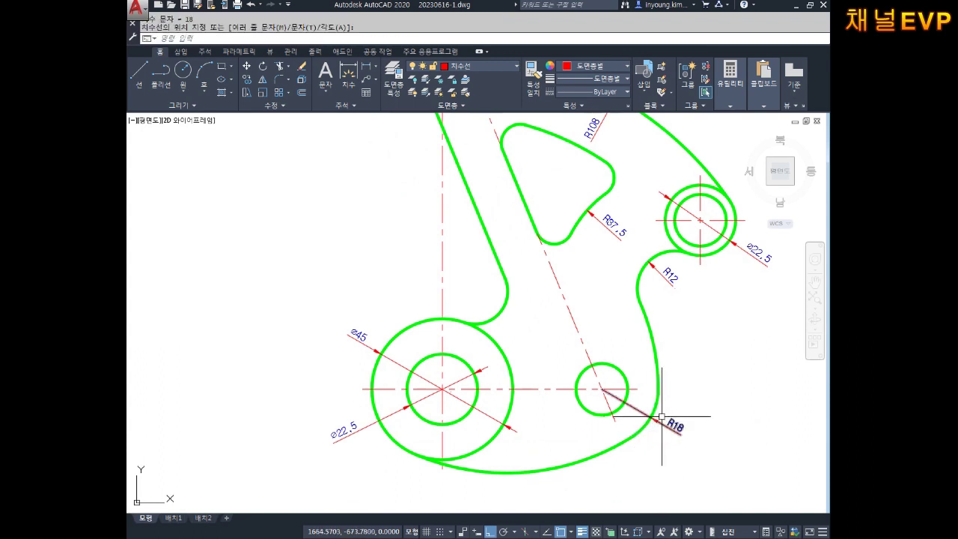
{"action": "left_click", "coordinate": [660, 391]}
{"action": "key", "text": "Return"}
{"action": "left_click", "coordinate": [650, 341]}
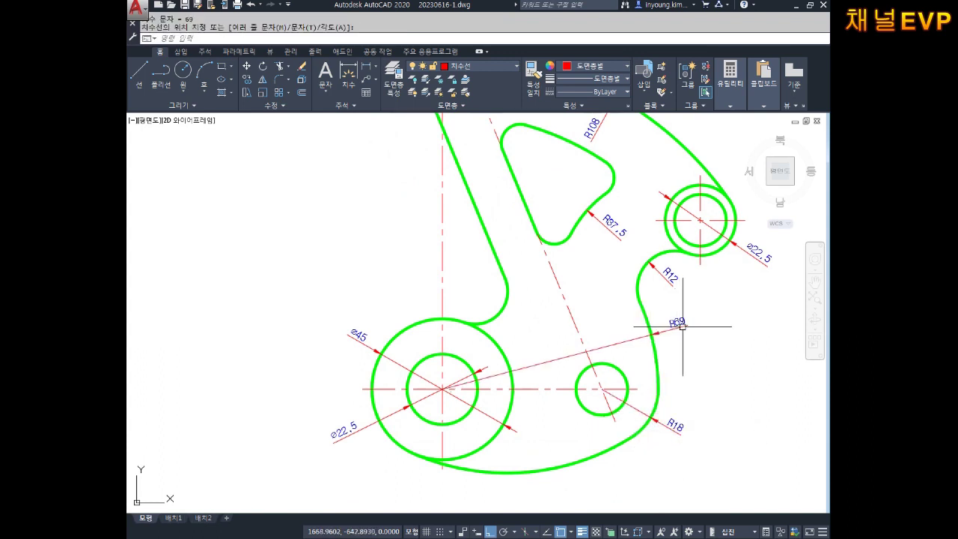
{"action": "left_click", "coordinate": [649, 382]}
- Add R75 to the bracket's bottom arc and R6 to the cutout's top corner
{"action": "middle_click_drag", "start_coordinate": [556, 381], "coordinate": [583, 325]}
{"action": "key", "text": "Return"}
{"action": "left_click", "coordinate": [591, 397]}
{"action": "left_click", "coordinate": [593, 382]}
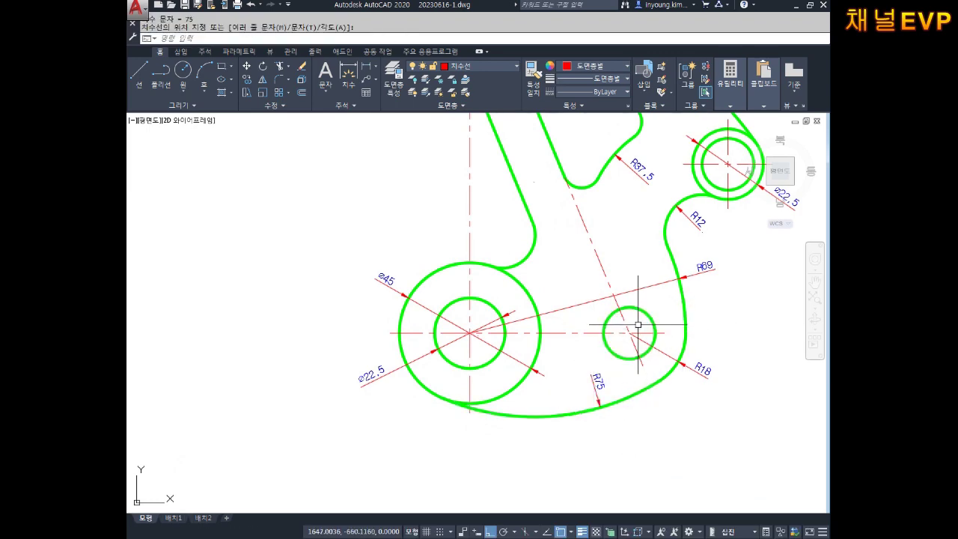
{"action": "scroll", "coordinate": [629, 286], "scroll_direction": "up", "scroll_amount": 2}
{"action": "scroll", "coordinate": [631, 220], "scroll_direction": "up", "scroll_amount": 1}
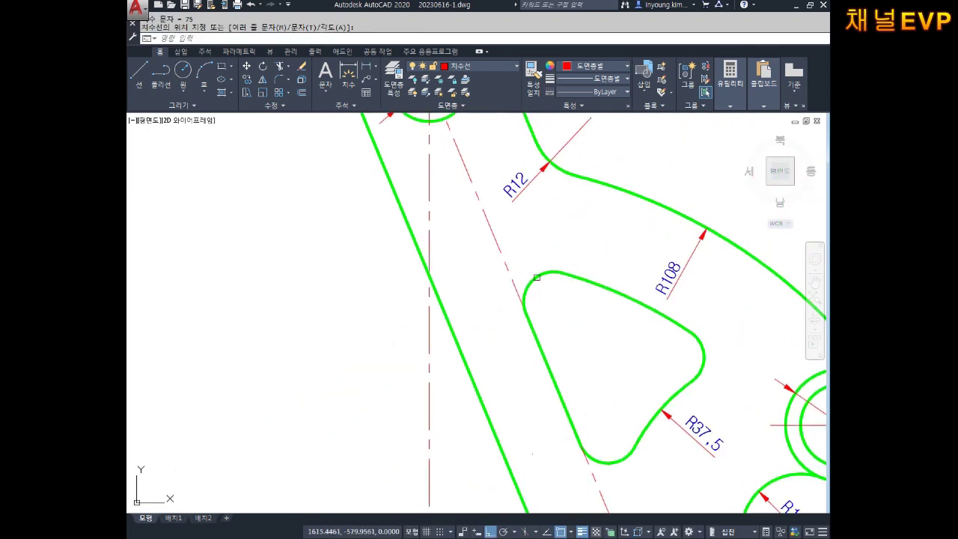
{"action": "key", "text": "Return"}
{"action": "left_click", "coordinate": [536, 277]}
{"action": "left_click", "coordinate": [491, 283]}
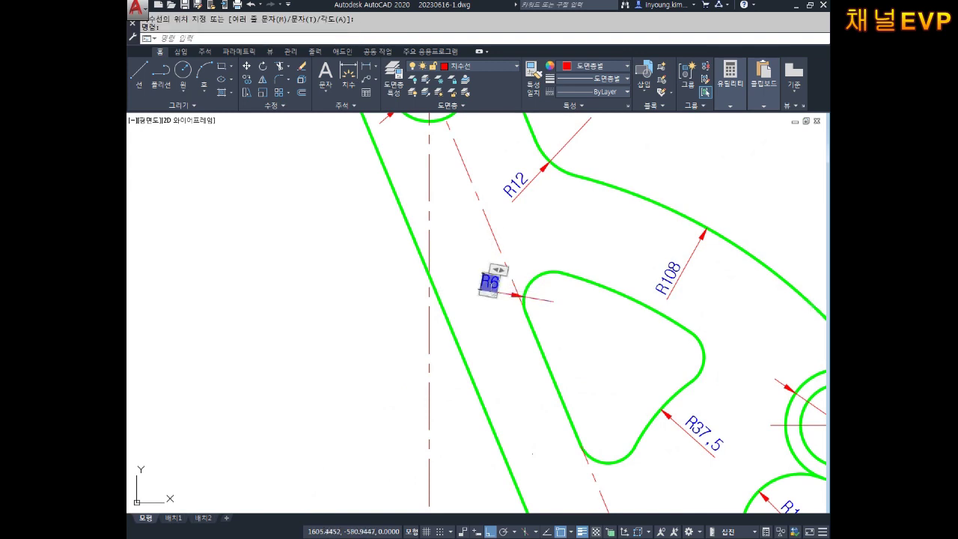
- Edit the R6 radius dimension text so it reads 3-R6
{"action": "double_click", "coordinate": [489, 282]}
{"action": "left_click", "coordinate": [392, 267]}
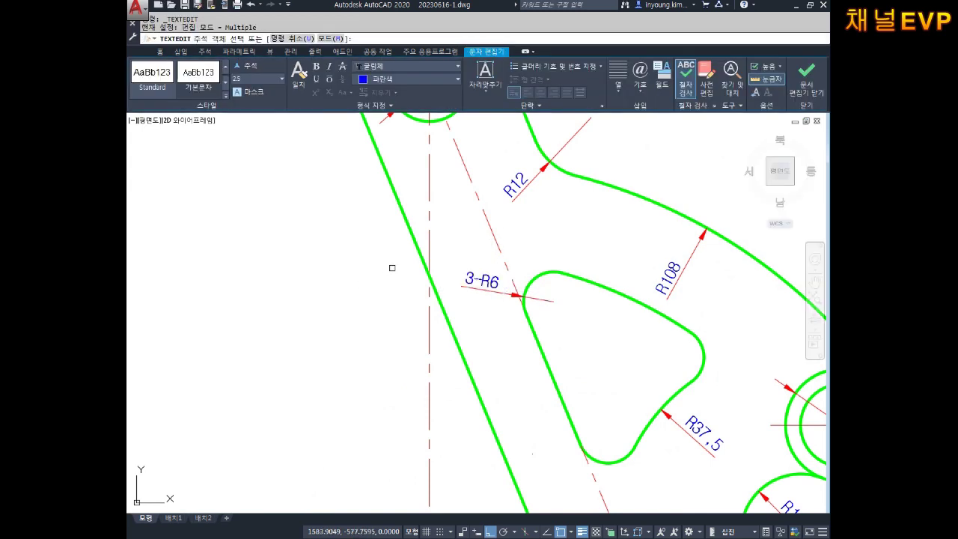
{"action": "scroll", "coordinate": [440, 262], "scroll_direction": "down", "scroll_amount": 2}
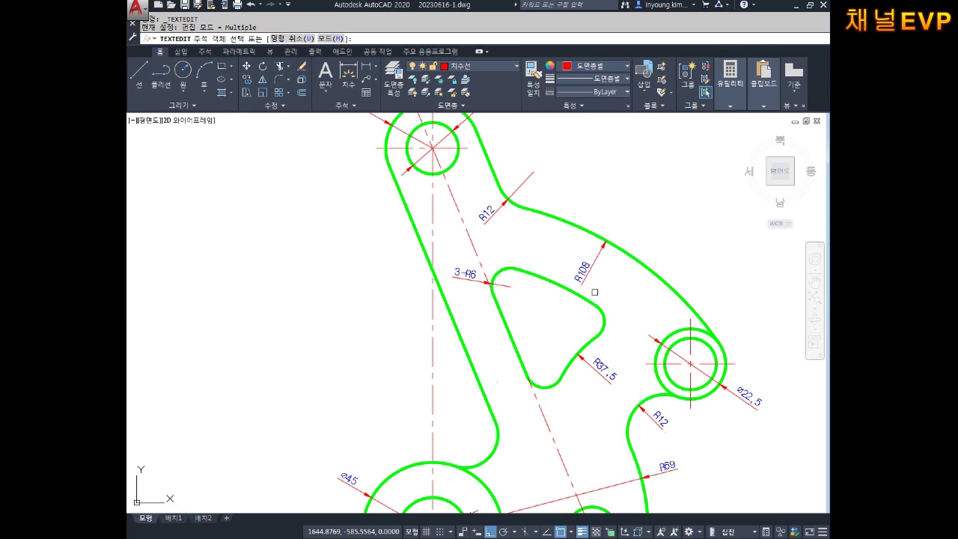
{"action": "scroll", "coordinate": [595, 292], "scroll_direction": "down", "scroll_amount": 1}
{"action": "scroll", "coordinate": [602, 280], "scroll_direction": "up", "scroll_amount": 1}
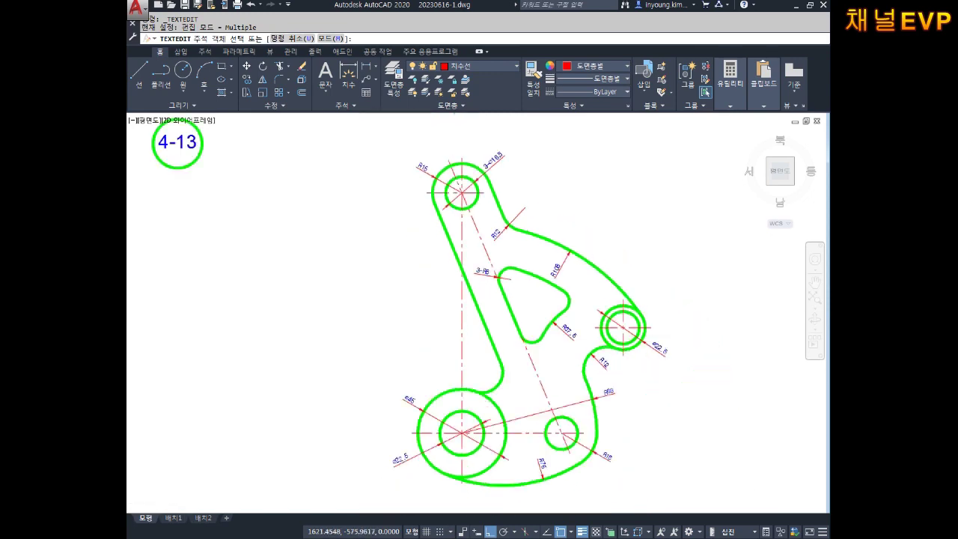
{"action": "key", "text": "Escape"}
{"action": "key", "text": "Escape"}
- Add the 19.5 aligned dimension from the outer edge to the cutout edge
{"action": "type", "text": "L"}
{"action": "key", "text": "Return"}
{"action": "scroll", "coordinate": [578, 293], "scroll_direction": "up", "scroll_amount": 4}
{"action": "left_click", "coordinate": [581, 269]}
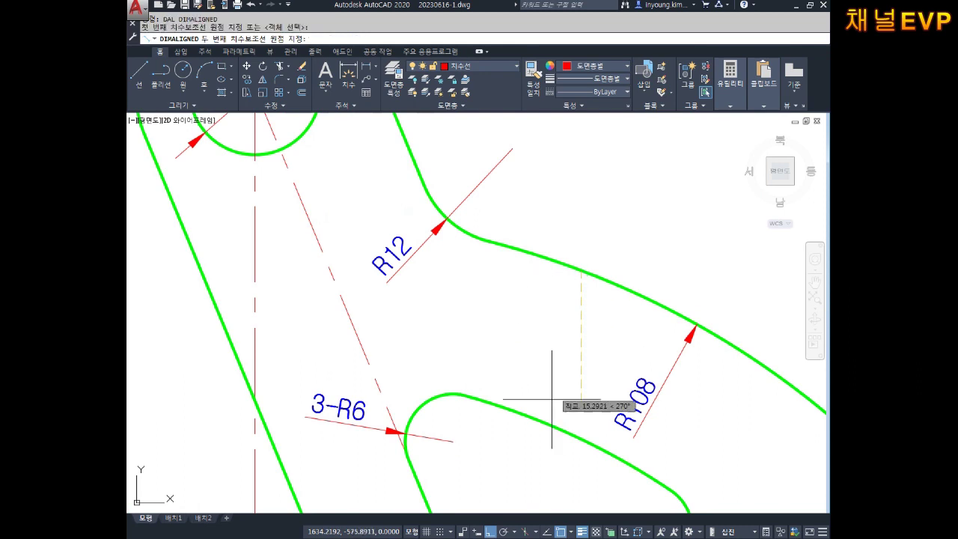
{"action": "left_click", "coordinate": [521, 411]}
{"action": "left_click", "coordinate": [529, 350]}
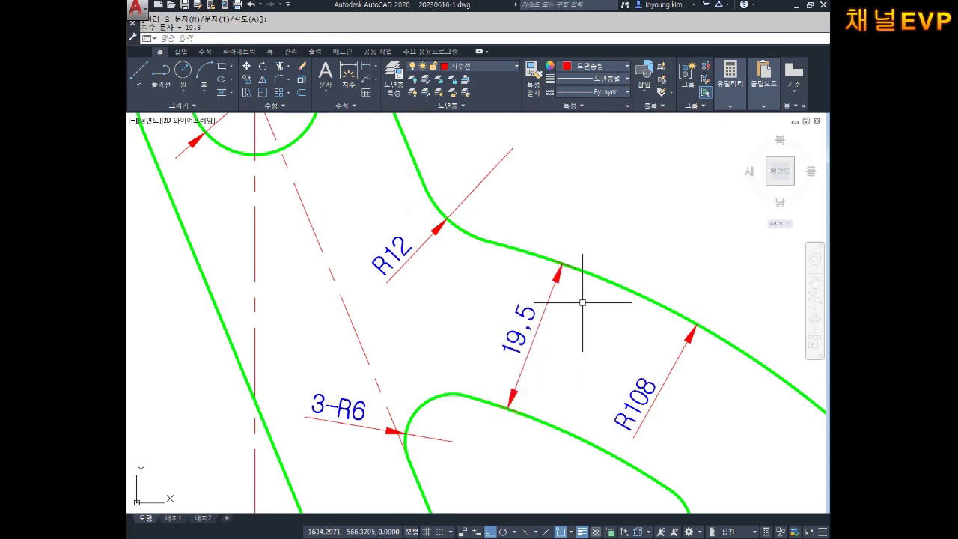
{"action": "scroll", "coordinate": [569, 315], "scroll_direction": "down", "scroll_amount": 3}
{"action": "mouse_move", "coordinate": [591, 334]}
{"action": "middle_mouse_down"}
{"action": "mouse_move", "coordinate": [583, 284]}
{"action": "mouse_move", "coordinate": [529, 313]}
{"action": "middle_mouse_up"}
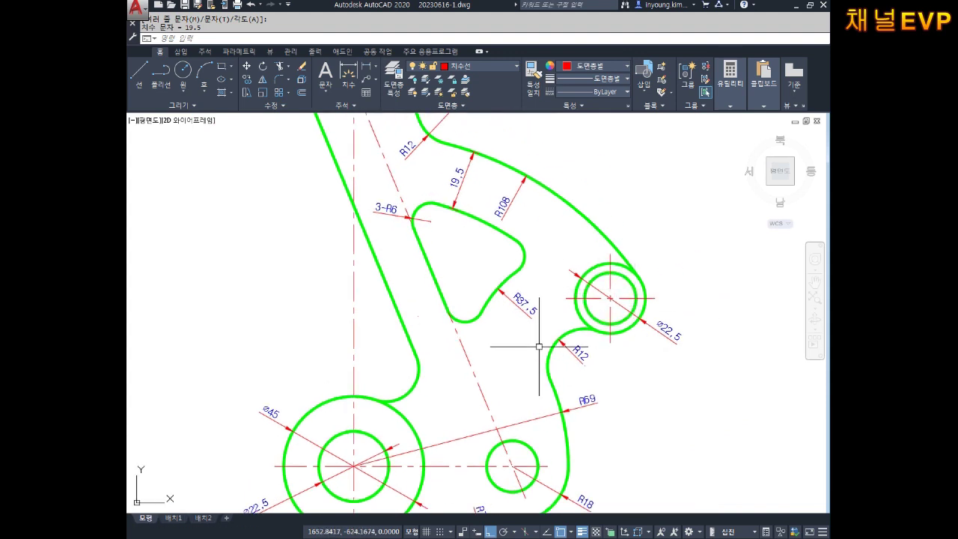
{"action": "scroll", "coordinate": [539, 346], "scroll_direction": "down", "scroll_amount": 2}
{"action": "middle_click_drag", "start_coordinate": [520, 380], "coordinate": [524, 438]}
{"action": "scroll", "coordinate": [385, 285], "scroll_direction": "up", "scroll_amount": 3}
- Add the 30 aligned dimension across the arm's width
{"action": "key", "text": "space"}
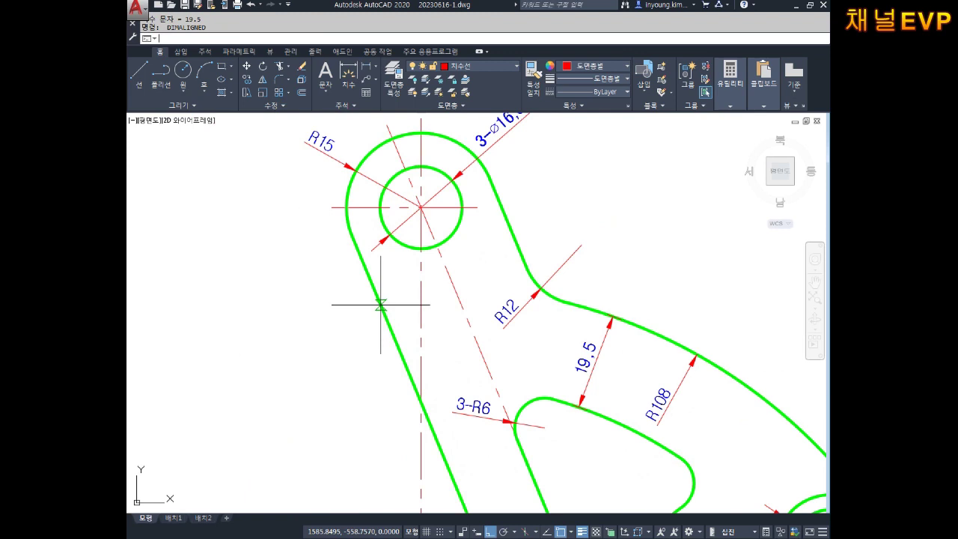
{"action": "left_click", "coordinate": [378, 298]}
{"action": "left_click", "coordinate": [514, 242]}
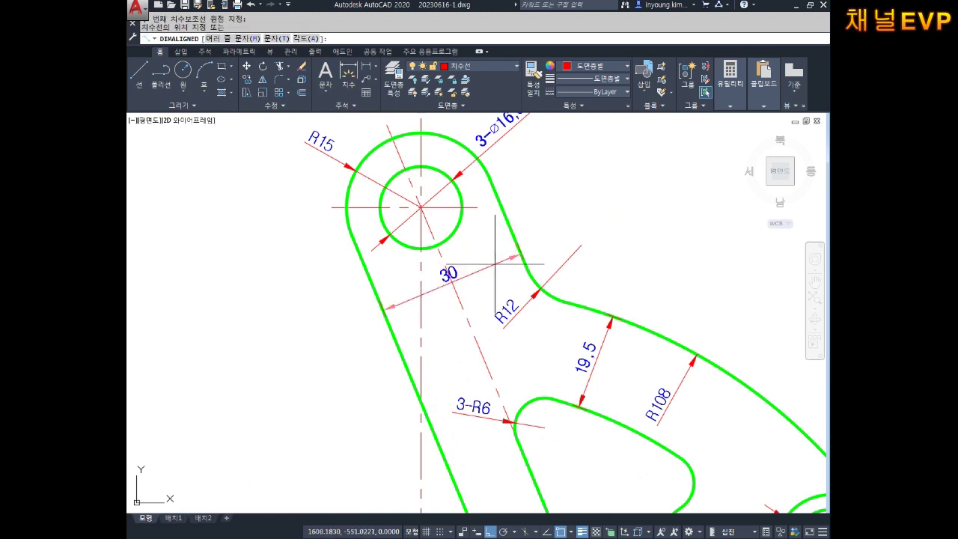
{"action": "left_click", "coordinate": [500, 261]}
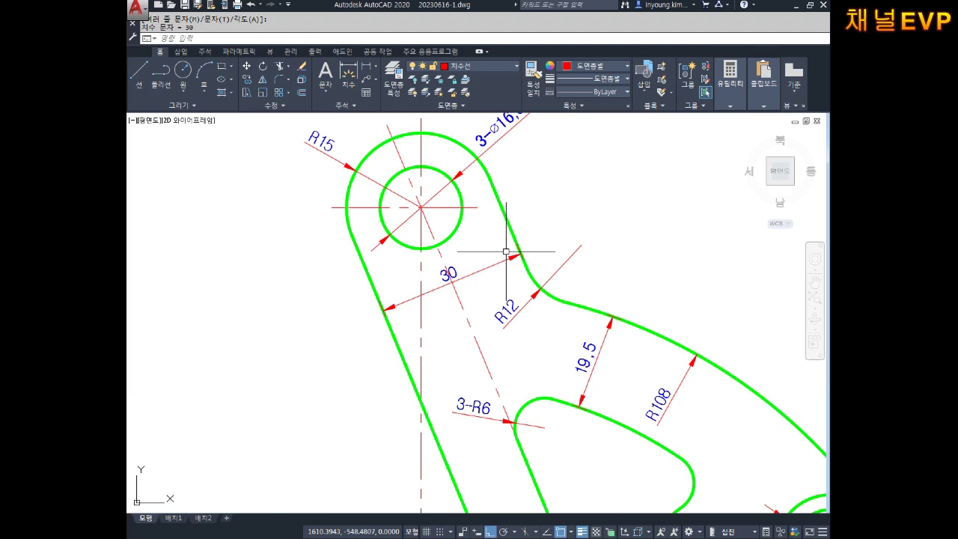
{"action": "scroll", "coordinate": [498, 349], "scroll_direction": "down", "scroll_amount": 2}
{"action": "middle_click_drag", "start_coordinate": [515, 320], "coordinate": [521, 241]}
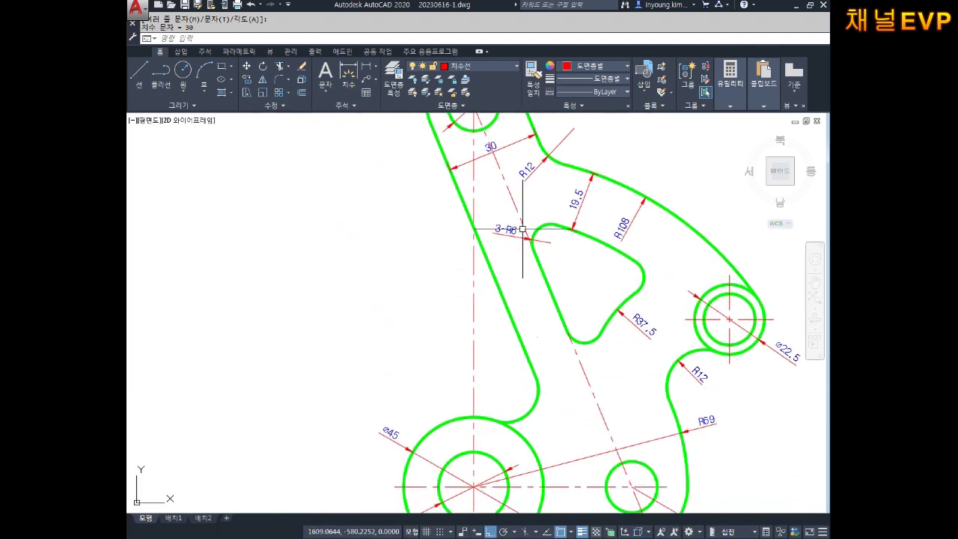
- Add the R10.5 radius dimension to the fillet arc above the large boss
{"action": "key", "text": "Escape"}
{"action": "key", "text": "Escape"}
{"action": "key", "text": "Return"}
{"action": "left_click", "coordinate": [528, 414]}
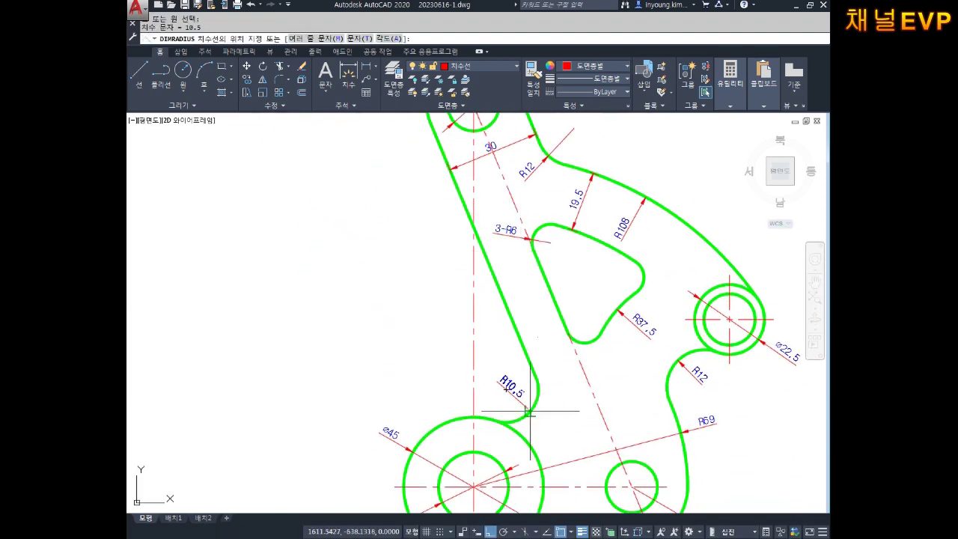
{"action": "left_click", "coordinate": [515, 390]}
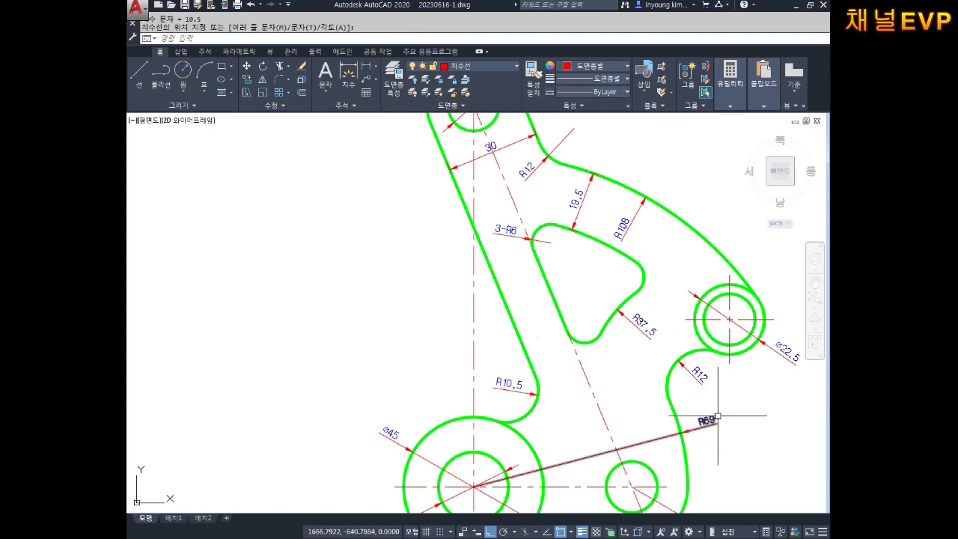
{"action": "scroll", "coordinate": [673, 407], "scroll_direction": "down", "scroll_amount": 2}
{"action": "mouse_move", "coordinate": [695, 385]}
{"action": "middle_mouse_down"}
{"action": "mouse_move", "coordinate": [641, 332]}
{"action": "mouse_move", "coordinate": [631, 353]}
{"action": "middle_mouse_up"}
{"action": "key", "text": "Escape"}
{"action": "key", "text": "Escape"}
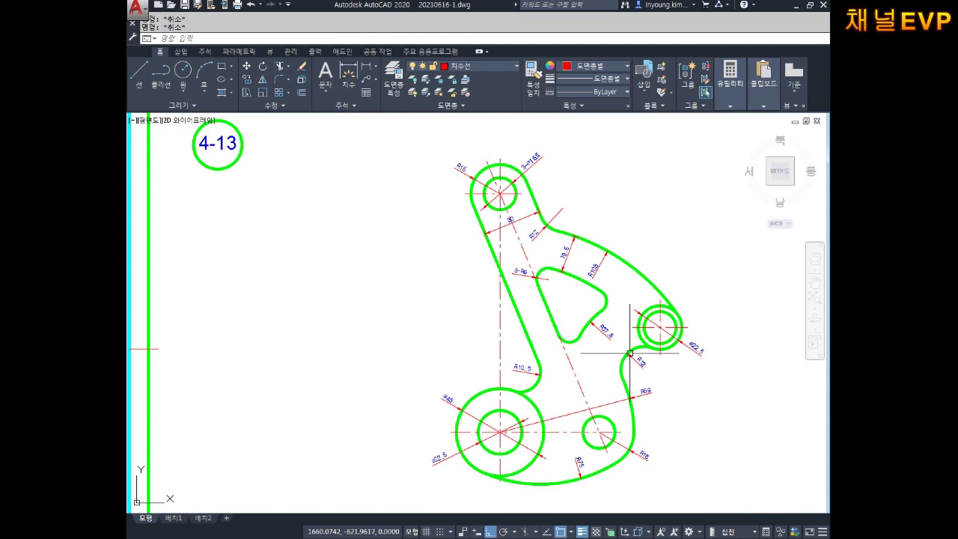
{"action": "type", "text": "DLI"}
- Place the 7.5 vertical linear dimension from the top hole's centre
{"action": "key", "text": "Return"}
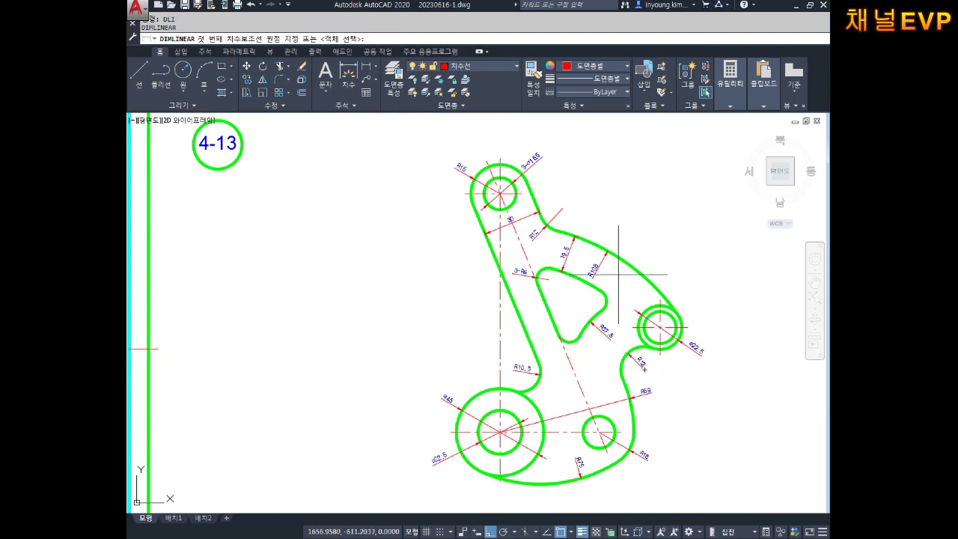
{"action": "scroll", "coordinate": [569, 169], "scroll_direction": "up", "scroll_amount": 4}
{"action": "left_click", "coordinate": [443, 242]}
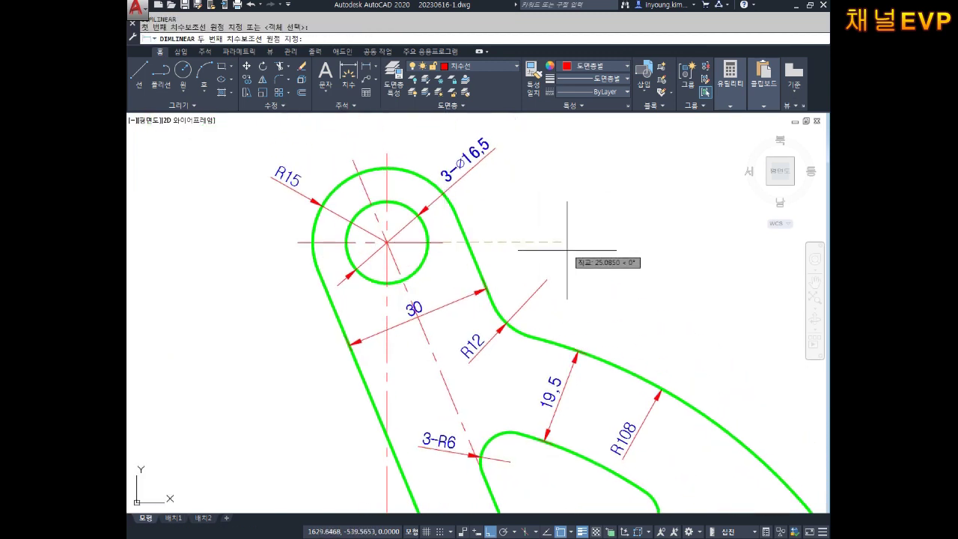
{"action": "left_click", "coordinate": [561, 272]}
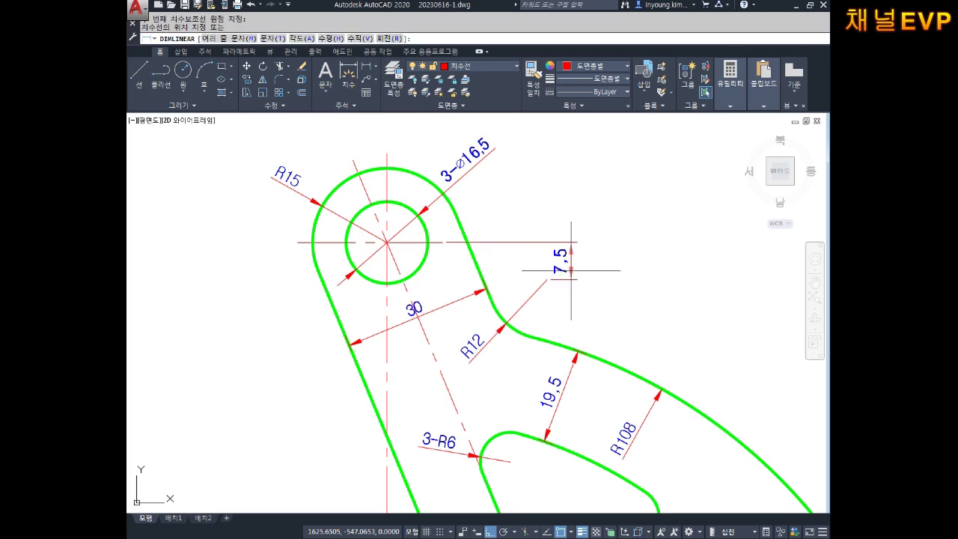
{"action": "left_click", "coordinate": [634, 268]}
{"action": "middle_click_drag", "start_coordinate": [577, 347], "coordinate": [655, 339]}
- Add the 123 vertical dimension from the top hole centre to the large circle centre
{"action": "key", "text": "Return"}
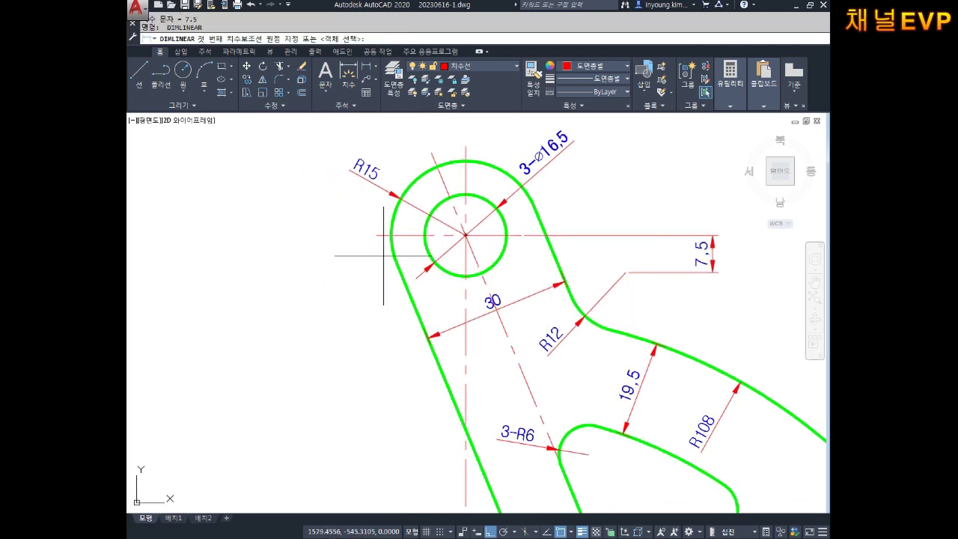
{"action": "left_click", "coordinate": [376, 235]}
{"action": "scroll", "coordinate": [406, 395], "scroll_direction": "down", "scroll_amount": 2}
{"action": "middle_click_drag", "start_coordinate": [406, 395], "coordinate": [438, 368]}
{"action": "scroll", "coordinate": [448, 257], "scroll_direction": "up", "scroll_amount": 5}
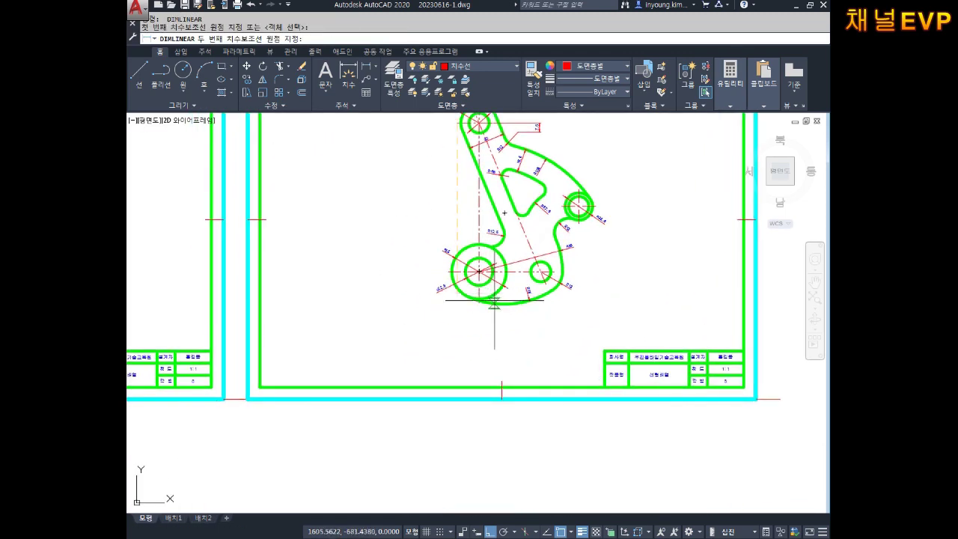
{"action": "middle_click_drag", "start_coordinate": [293, 228], "coordinate": [424, 387]}
{"action": "left_click", "coordinate": [422, 395]}
{"action": "scroll", "coordinate": [352, 342], "scroll_direction": "down", "scroll_amount": 2}
{"action": "scroll", "coordinate": [317, 321], "scroll_direction": "down", "scroll_amount": 4}
{"action": "left_click", "coordinate": [359, 296]}
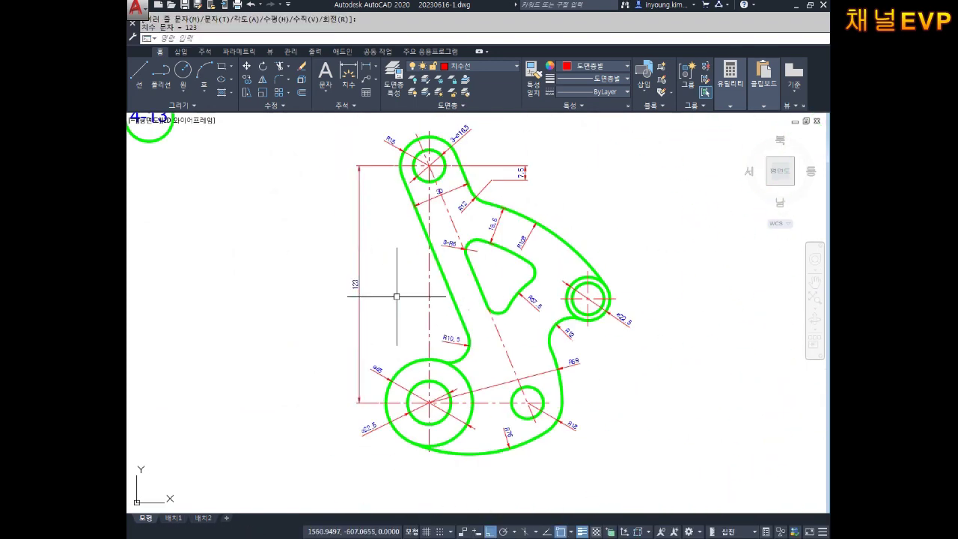
{"action": "scroll", "coordinate": [567, 315], "scroll_direction": "up", "scroll_amount": 5}
- Add the 54 vertical dimension between the Ø22.5 hole and small lower hole centres
{"action": "key", "text": "space"}
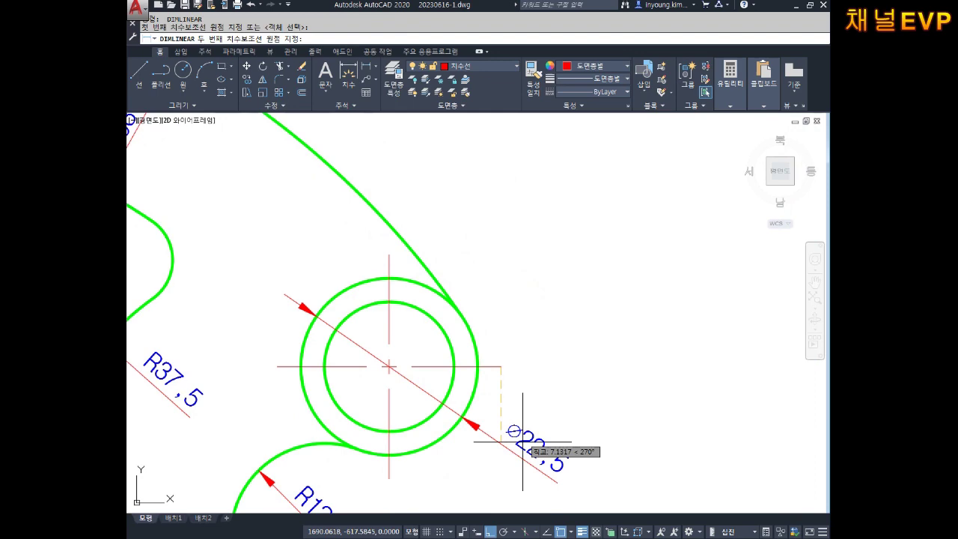
{"action": "left_click", "coordinate": [513, 427]}
{"action": "scroll", "coordinate": [520, 286], "scroll_direction": "down", "scroll_amount": 5}
{"action": "scroll", "coordinate": [483, 372], "scroll_direction": "up", "scroll_amount": 5}
{"action": "left_click", "coordinate": [392, 356]}
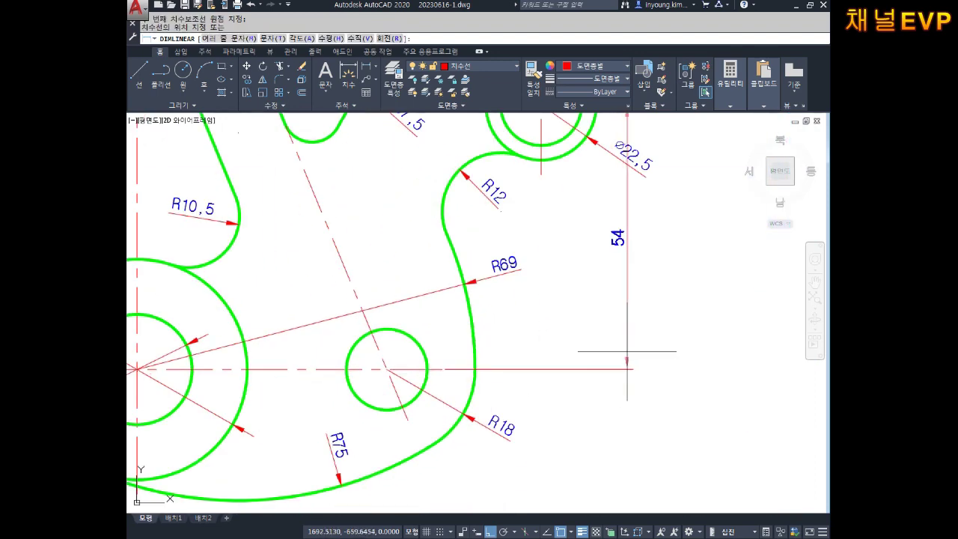
{"action": "scroll", "coordinate": [608, 382], "scroll_direction": "down", "scroll_amount": 5}
{"action": "left_click", "coordinate": [607, 378]}
{"action": "middle_click_drag", "start_coordinate": [401, 478], "coordinate": [467, 382]}
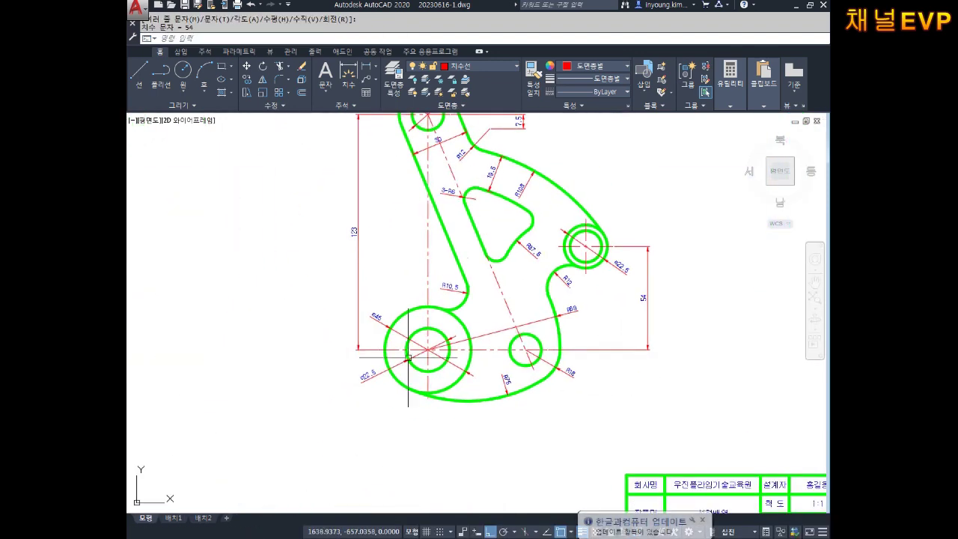
{"action": "scroll", "coordinate": [468, 382], "scroll_direction": "up", "scroll_amount": 5}
{"action": "key", "text": "space"}
{"action": "left_click", "coordinate": [362, 324]}
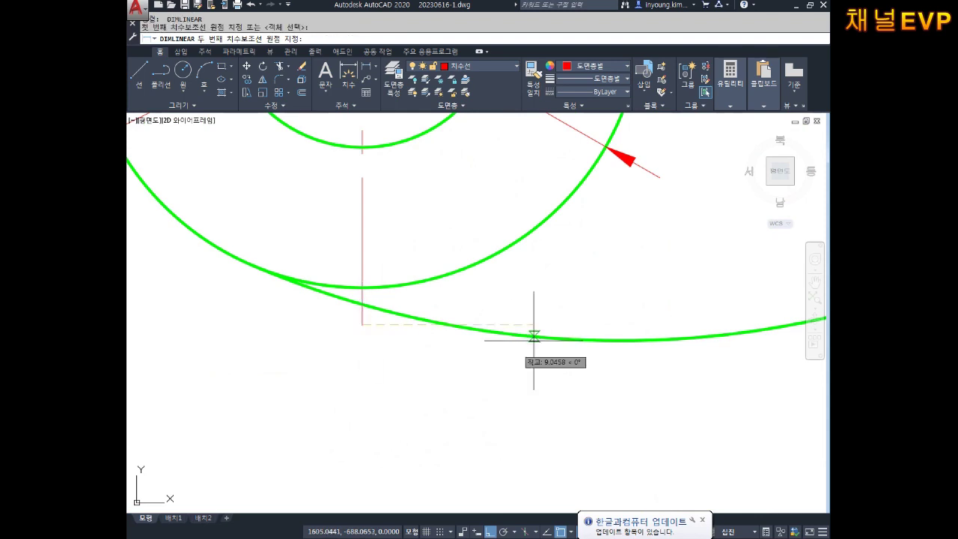
{"action": "scroll", "coordinate": [532, 336], "scroll_direction": "down", "scroll_amount": 5}
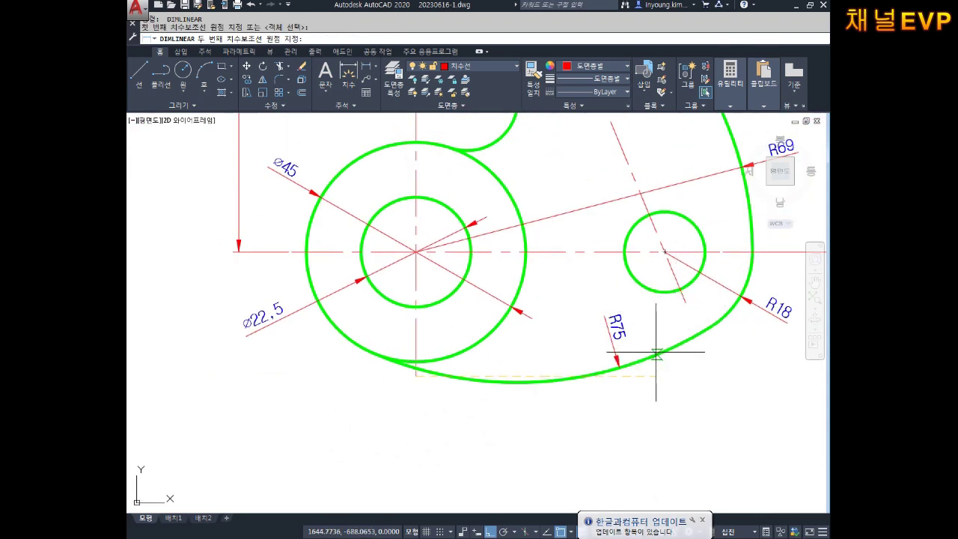
- Draw a vertical line through the small lower circle and move it to the 중심선 layer
{"action": "middle_click_drag", "start_coordinate": [664, 253], "coordinate": [634, 297]}
{"action": "key", "text": "Escape"}
{"action": "type", "text": "l"}
{"action": "key", "text": "space"}
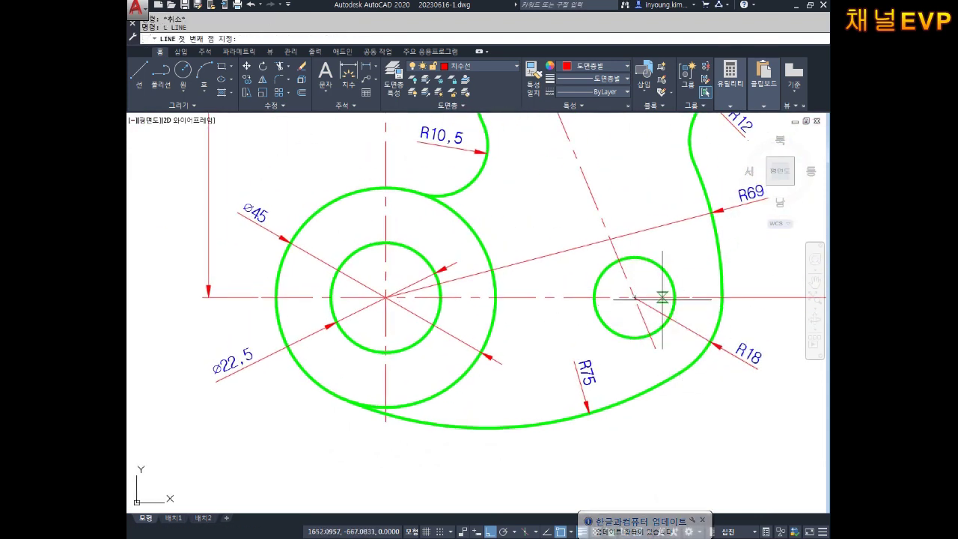
{"action": "left_click", "coordinate": [634, 256]}
{"action": "left_click", "coordinate": [634, 338]}
{"action": "key", "text": "Escape"}
{"action": "left_click", "coordinate": [634, 318]}
{"action": "left_click", "coordinate": [464, 69]}
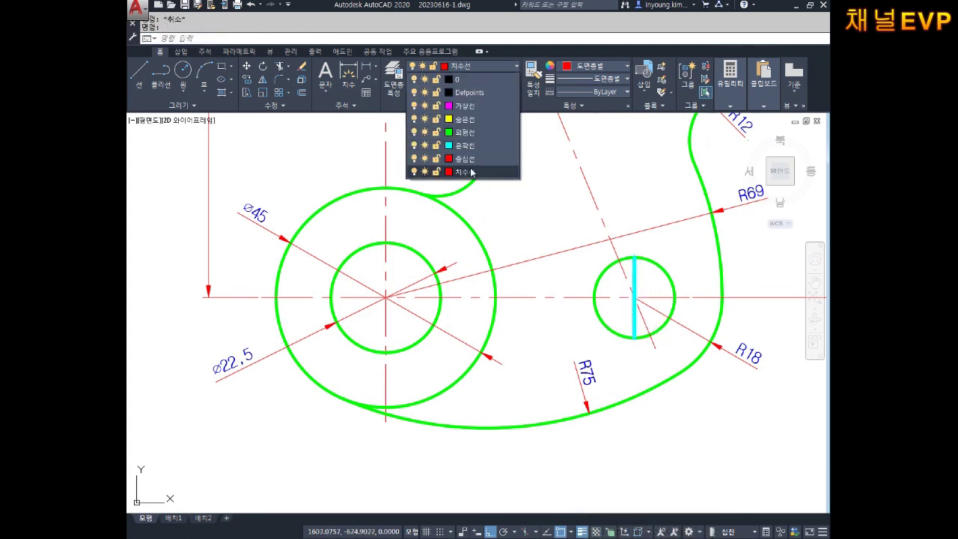
{"action": "left_click", "coordinate": [464, 166]}
{"action": "middle_click_drag", "start_coordinate": [589, 232], "coordinate": [556, 257]}
{"action": "key", "text": "Escape"}
{"action": "scroll", "coordinate": [612, 307], "scroll_direction": "up", "scroll_amount": 4}
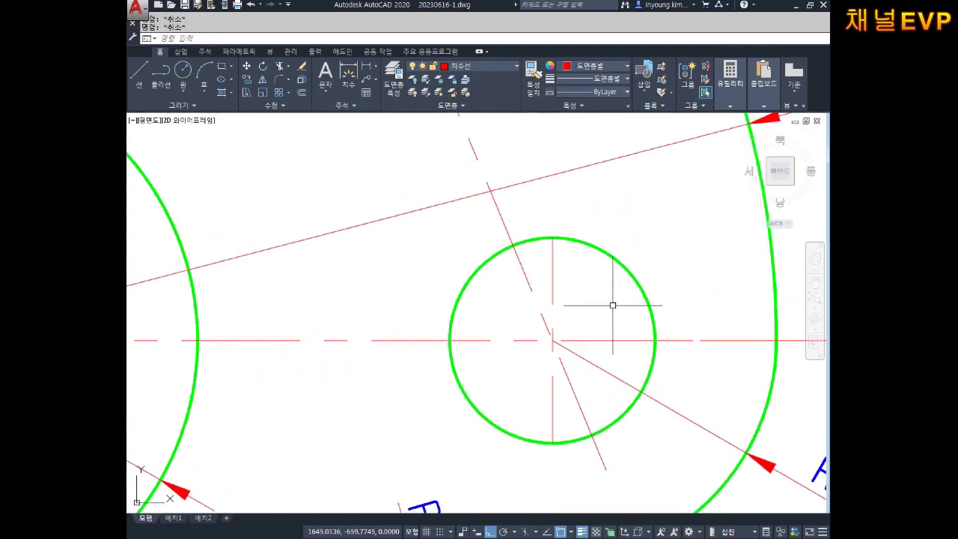
{"action": "left_click", "coordinate": [485, 38]}
{"action": "type", "text": "LEN"}
- Lengthen the centre line's upper end by 3 with LENGTHEN DE
{"action": "key", "text": "Return"}
{"action": "type", "text": "de"}
{"action": "key", "text": "Return"}
{"action": "type", "text": "3"}
{"action": "key", "text": "Return"}
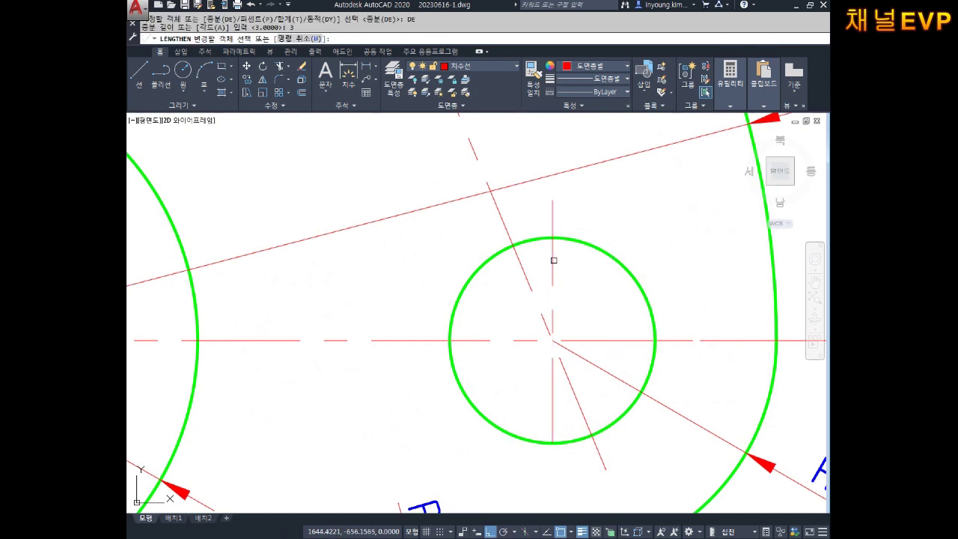
{"action": "left_click", "coordinate": [553, 260]}
{"action": "key", "text": "Escape"}
{"action": "scroll", "coordinate": [552, 413], "scroll_direction": "down", "scroll_amount": 4}
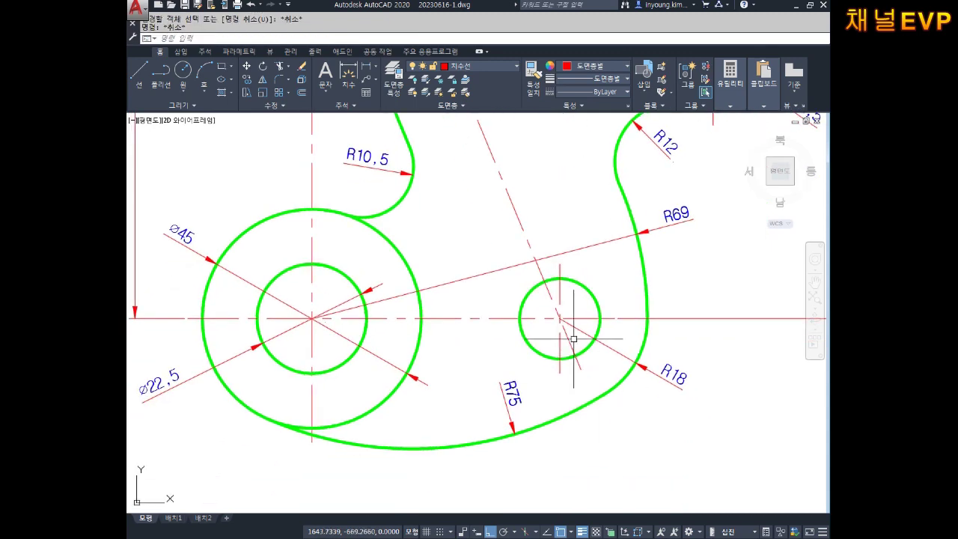
{"action": "scroll", "coordinate": [565, 329], "scroll_direction": "down", "scroll_amount": 3}
{"action": "key", "text": "Escape"}
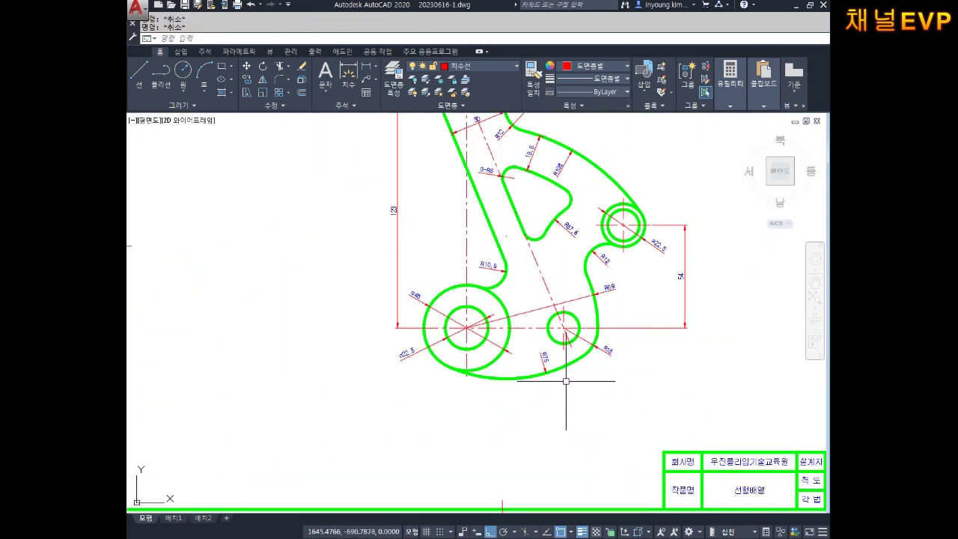
{"action": "type", "text": "DLI"}
- Add the 51 horizontal dimension from the large circle centre to the small circle centre
{"action": "key", "text": "Return"}
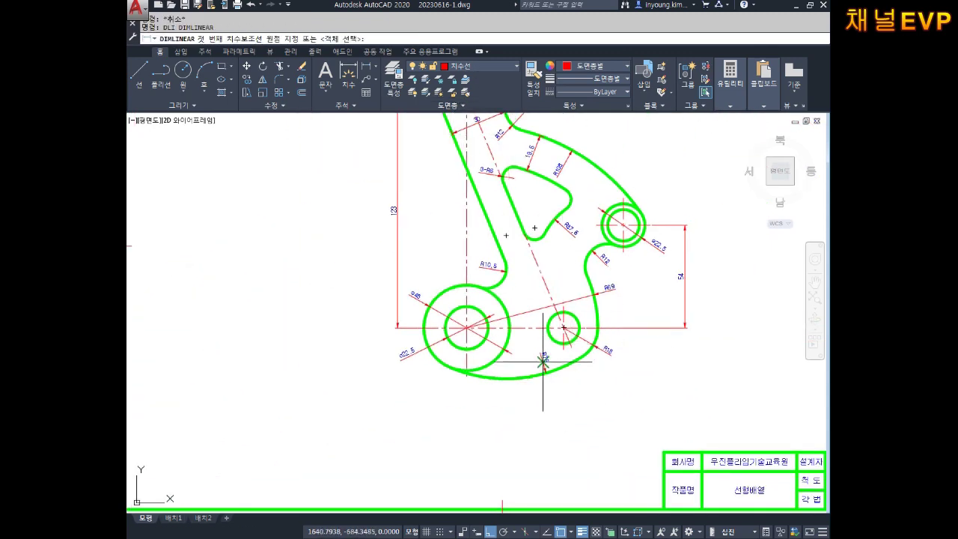
{"action": "scroll", "coordinate": [489, 367], "scroll_direction": "up", "scroll_amount": 4}
{"action": "left_click", "coordinate": [431, 390]}
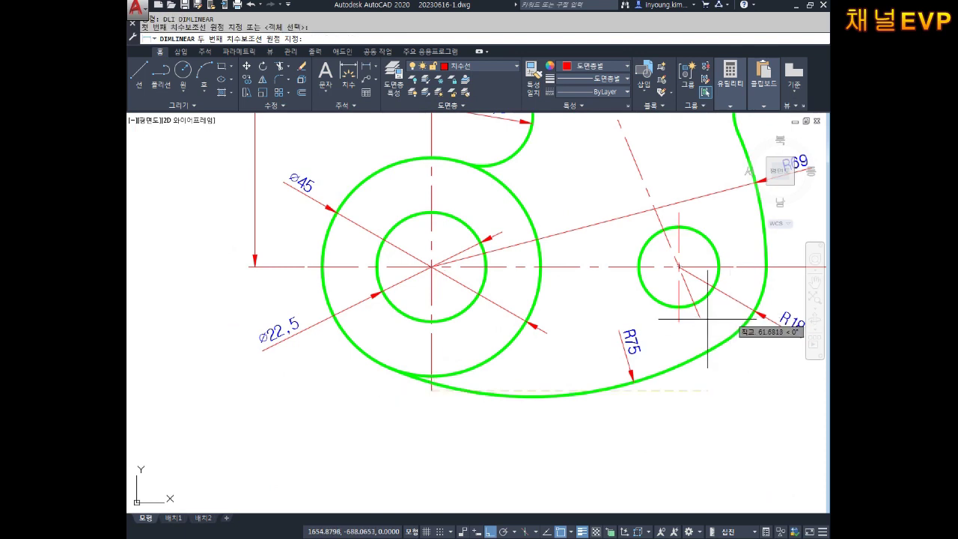
{"action": "left_click", "coordinate": [678, 323]}
{"action": "left_click", "coordinate": [604, 452]}
{"action": "middle_click_drag", "start_coordinate": [700, 387], "coordinate": [631, 387]}
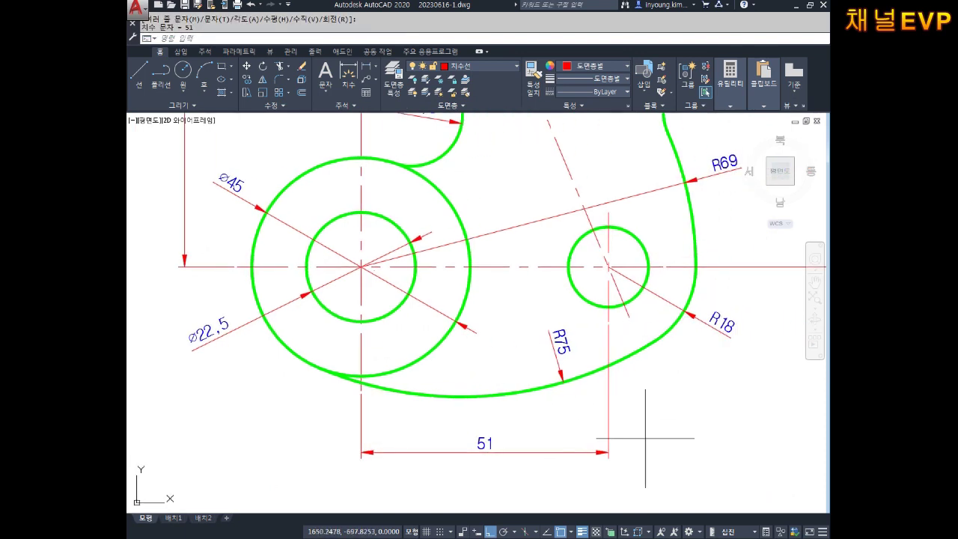
- Add the 31.5 dimension from the small circle centre to the upper right hole, beside the 51
{"action": "key", "text": "Return"}
{"action": "left_click", "coordinate": [608, 321]}
{"action": "middle_click_drag", "start_coordinate": [674, 224], "coordinate": [537, 340]}
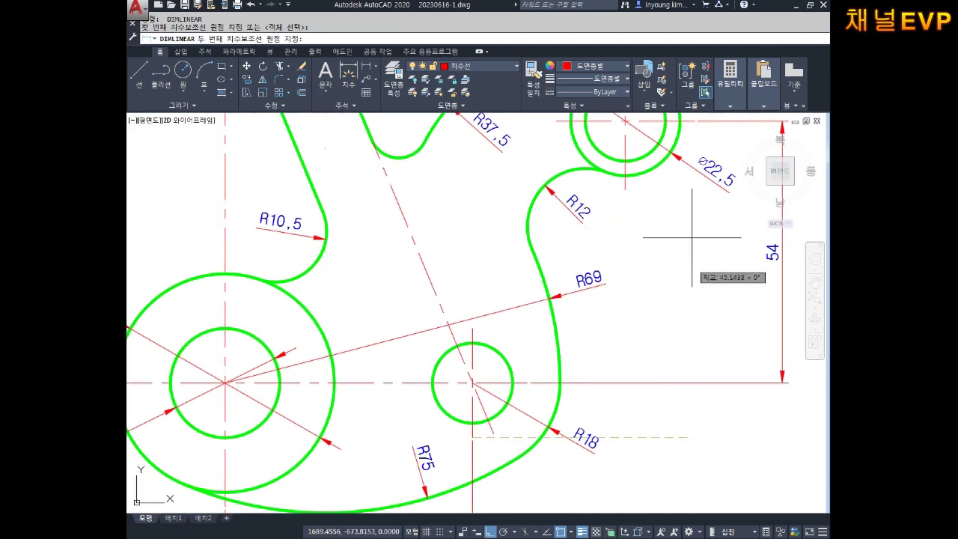
{"action": "left_click", "coordinate": [625, 180]}
{"action": "scroll", "coordinate": [614, 474], "scroll_direction": "up", "scroll_amount": 2}
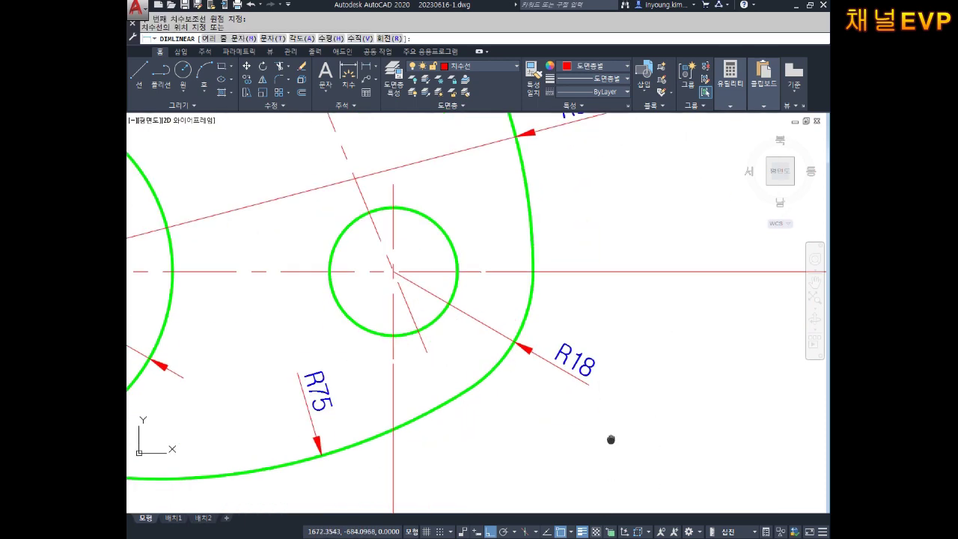
{"action": "middle_click_drag", "start_coordinate": [614, 474], "coordinate": [614, 322]}
{"action": "left_click", "coordinate": [396, 465]}
{"action": "key", "text": "Escape"}
{"action": "key", "text": "Escape"}
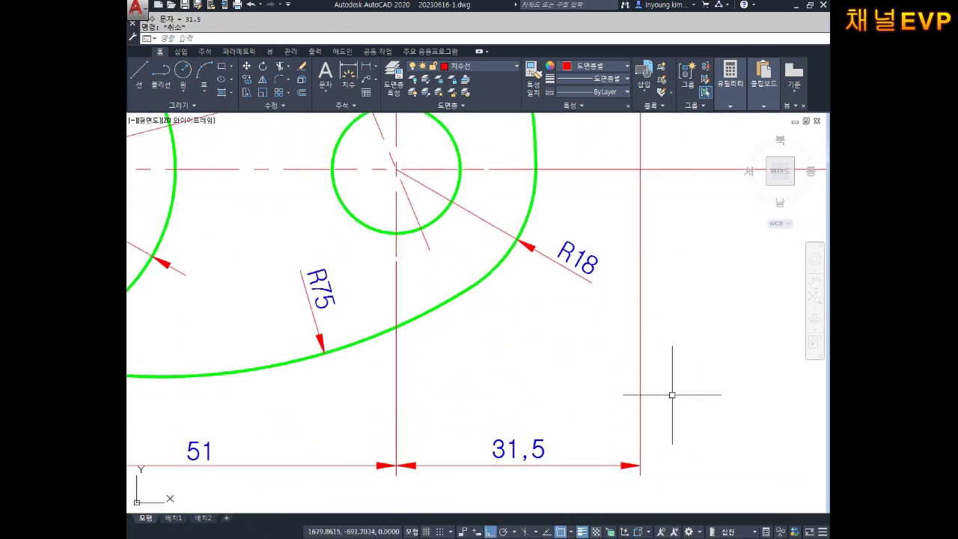
{"action": "scroll", "coordinate": [641, 391], "scroll_direction": "down", "scroll_amount": 2}
{"action": "scroll", "coordinate": [628, 403], "scroll_direction": "down", "scroll_amount": 2}
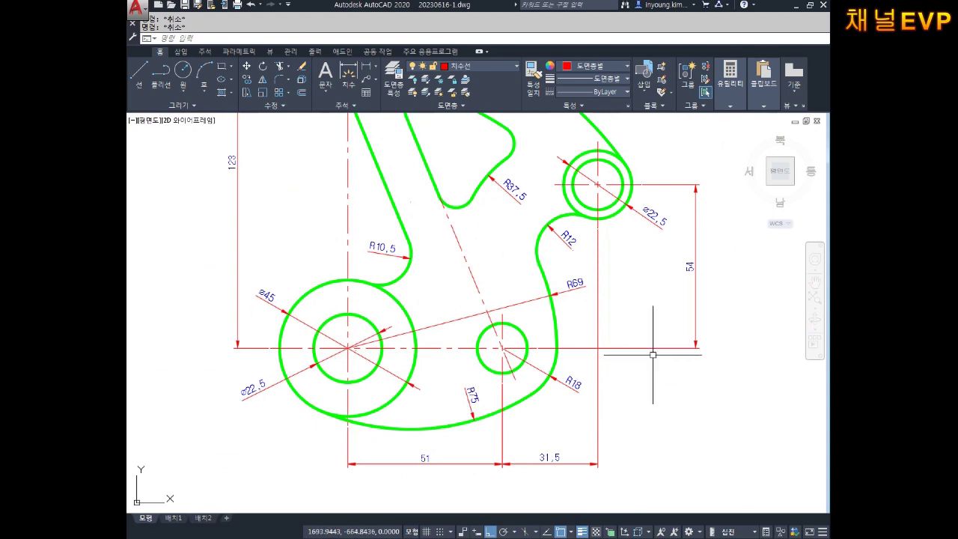
{"action": "scroll", "coordinate": [653, 355], "scroll_direction": "down", "scroll_amount": 2}
{"action": "middle_click_drag", "start_coordinate": [616, 407], "coordinate": [641, 417]}
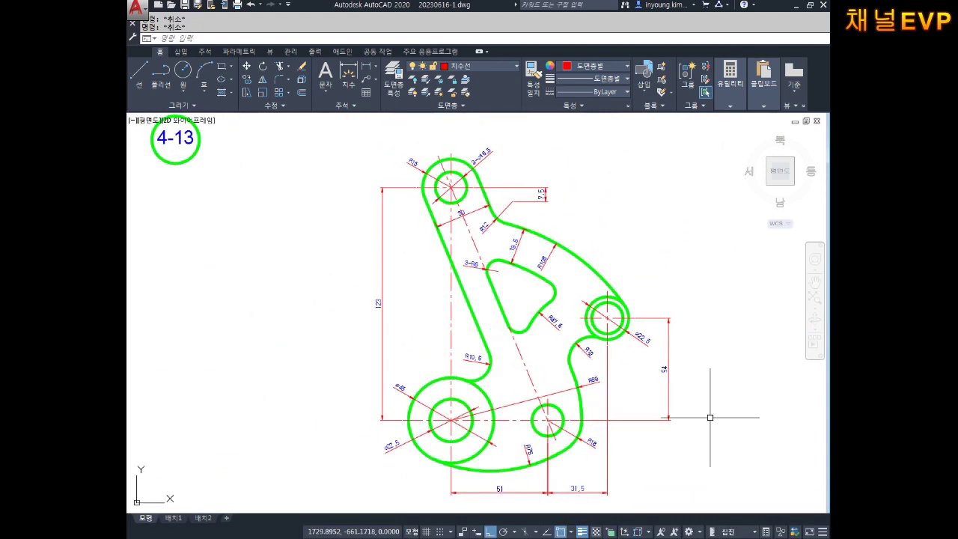